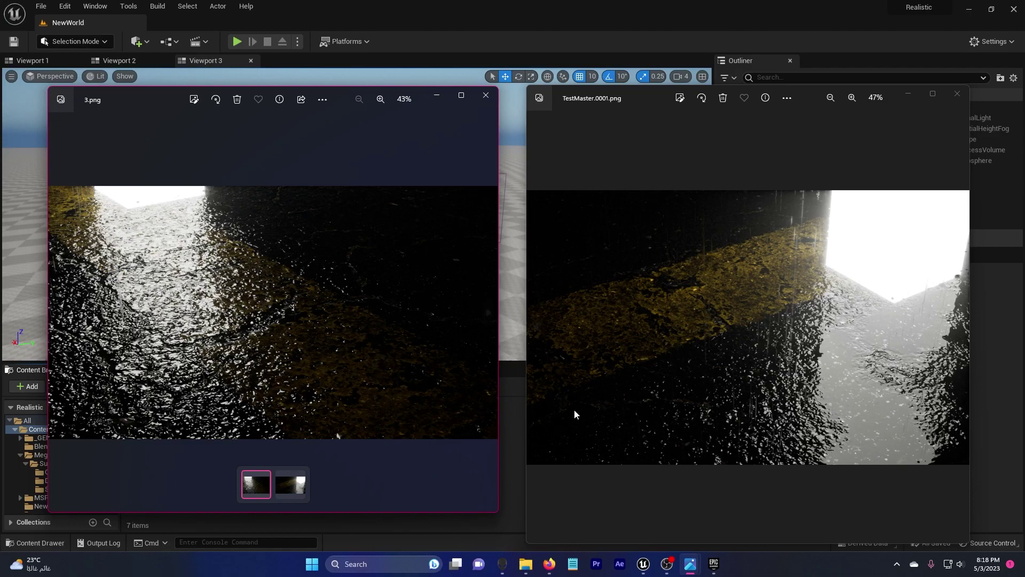
# Examine the wet asphalt surfaces in the two reference renders, 3.png and TestMaster.0001.png, up close.
pyautogui.scroll(3, 825, 421)
pyautogui.moveTo(853, 402); pyautogui.dragTo(807, 396)
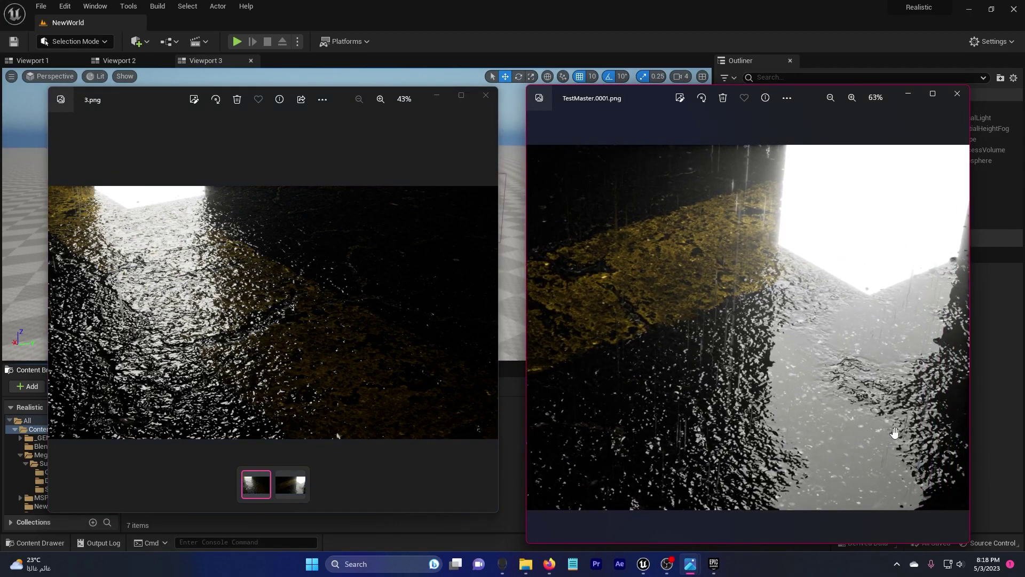
pyautogui.scroll(-3, 775, 240)
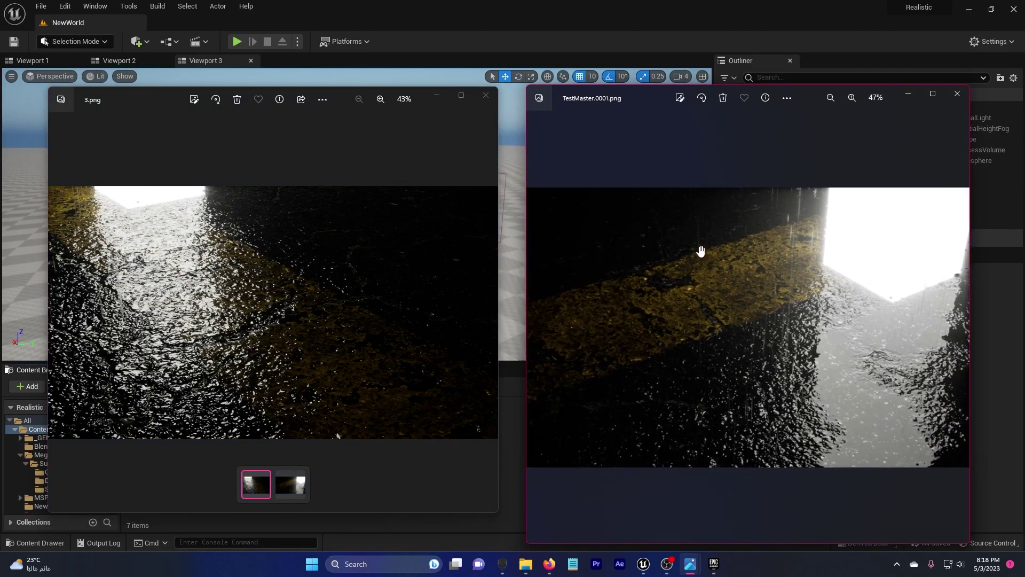
pyautogui.scroll(3, 232, 330)
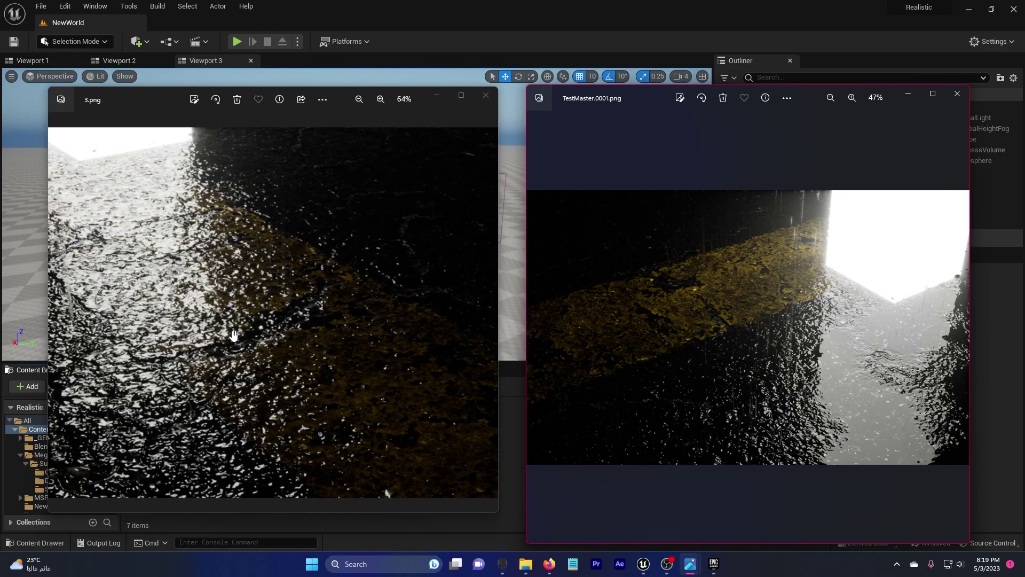
pyautogui.scroll(-3, 224, 312)
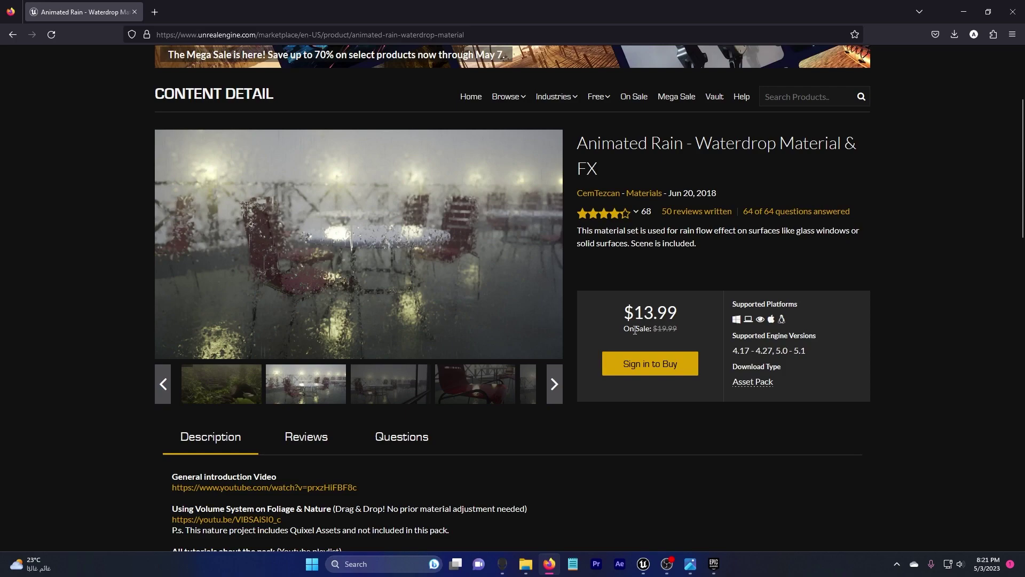
# Look through the preview images on the Animated Rain - Waterdrop Material & FX marketplace page.
pyautogui.click(222, 381)
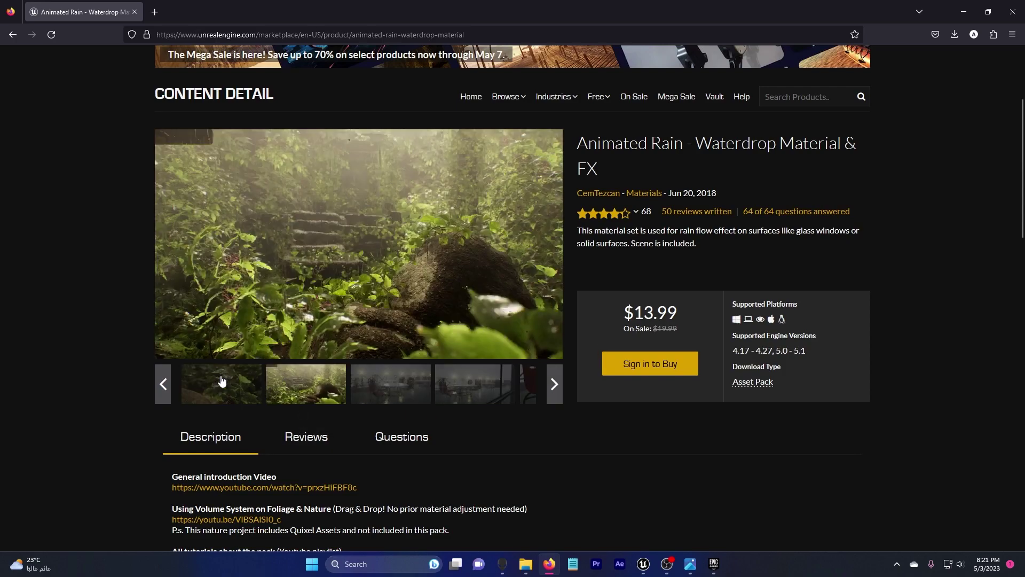
pyautogui.click(241, 383)
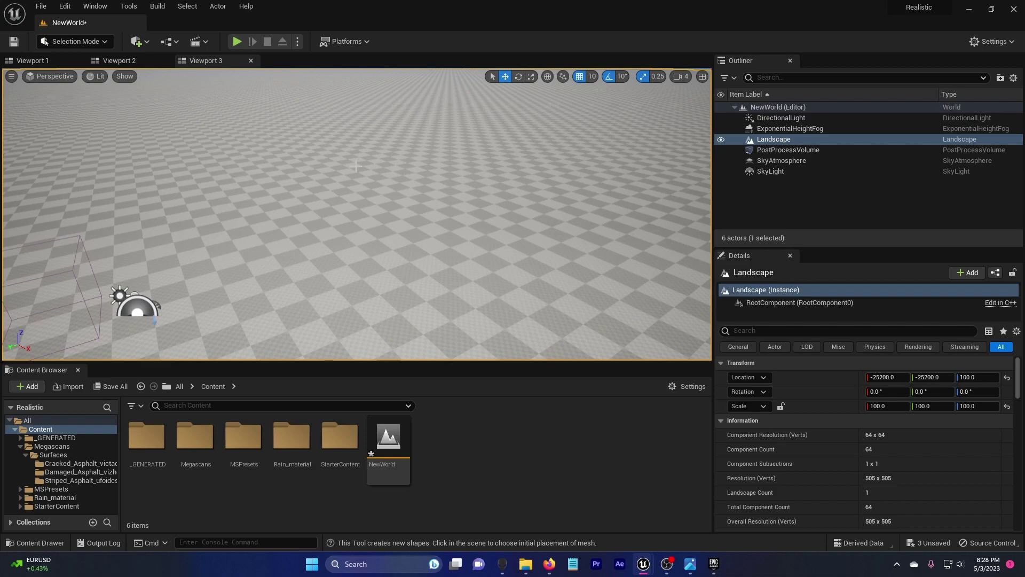
# In Modeling mode, place a new rectangle shape on the landscape and raise it above the ground.
pyautogui.click(98, 43)
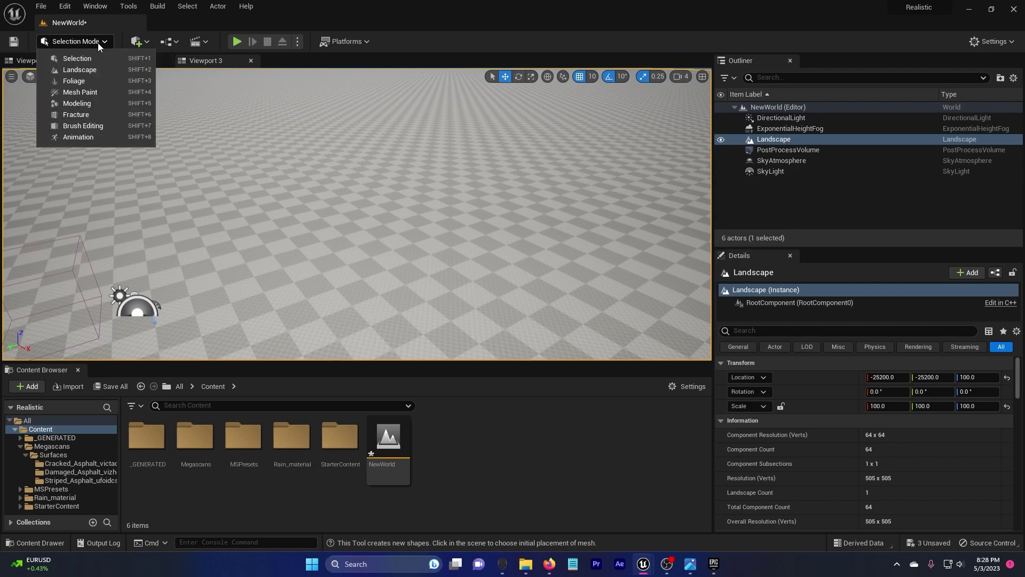
pyautogui.click(108, 102)
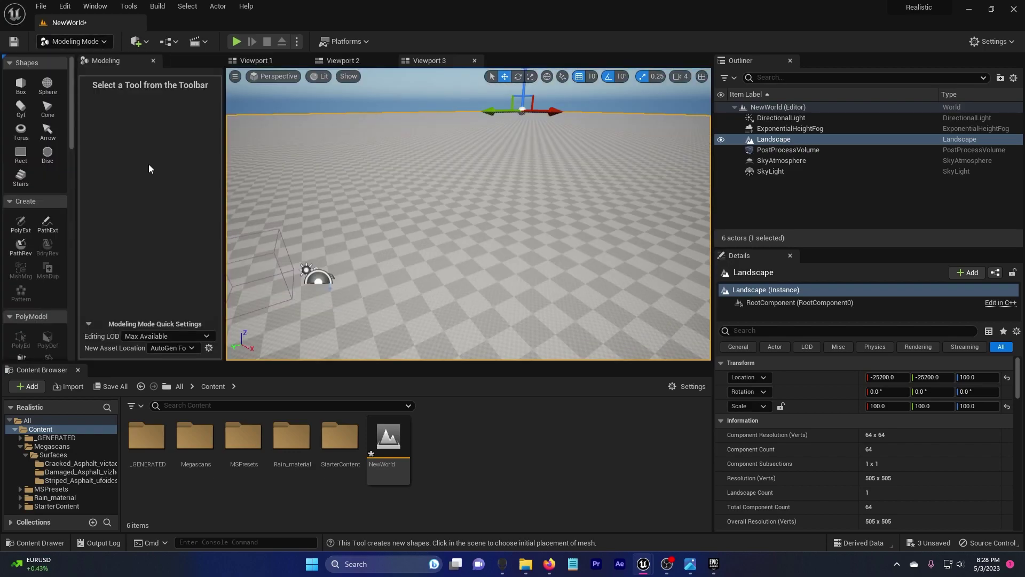
pyautogui.click(20, 154)
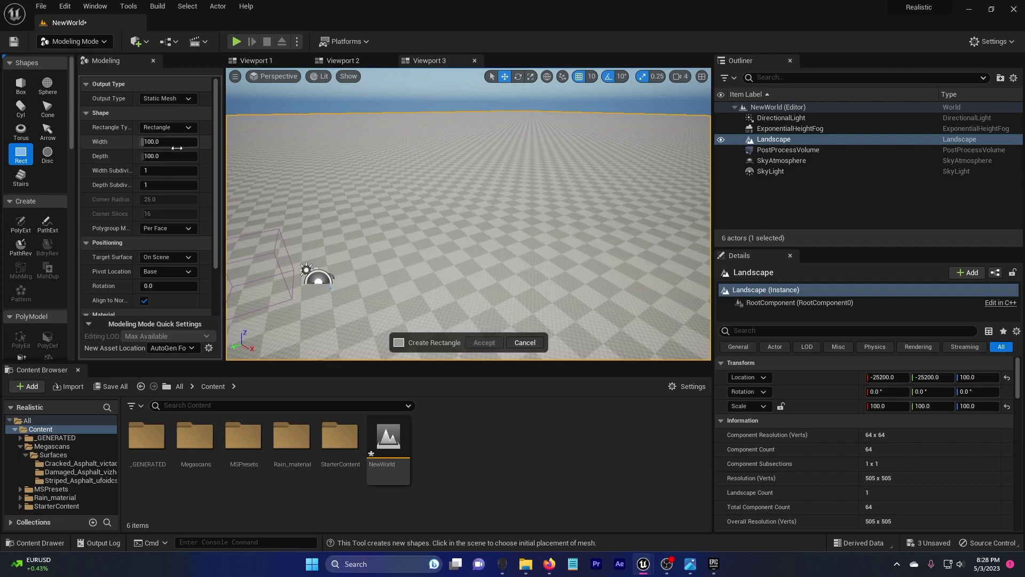
pyautogui.click(431, 282)
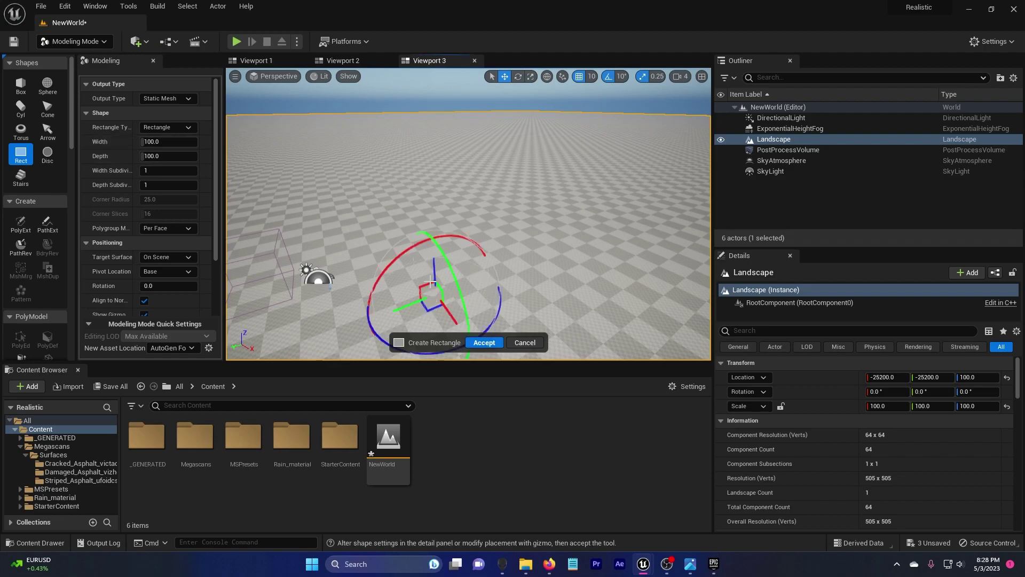
pyautogui.moveTo(434, 265); pyautogui.dragTo(429, 224)
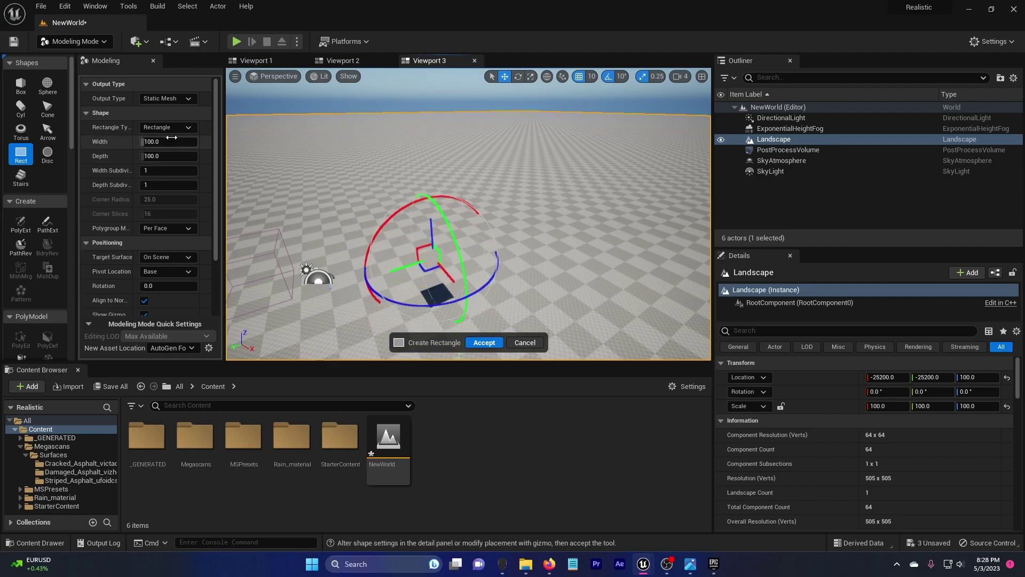
# Set the rectangle's width and depth to 1000 and its width and depth subdivisions to 100.
pyautogui.moveTo(159, 142); pyautogui.dragTo(223, 159)
pyautogui.click(154, 171)
pyautogui.write('100')
pyautogui.press('Return')
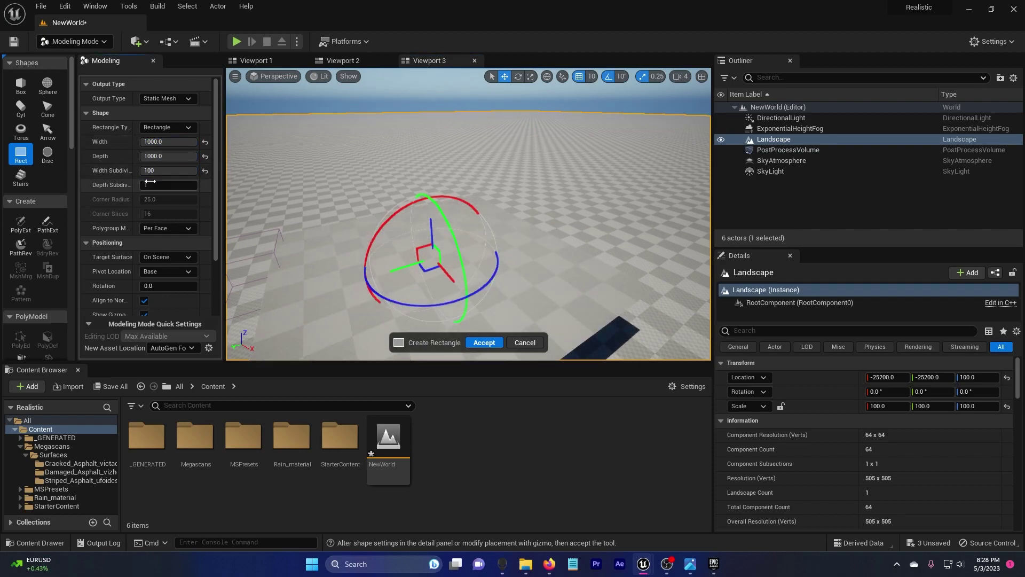
pyautogui.click(154, 184)
pyautogui.write('100')
pyautogui.press('Return')
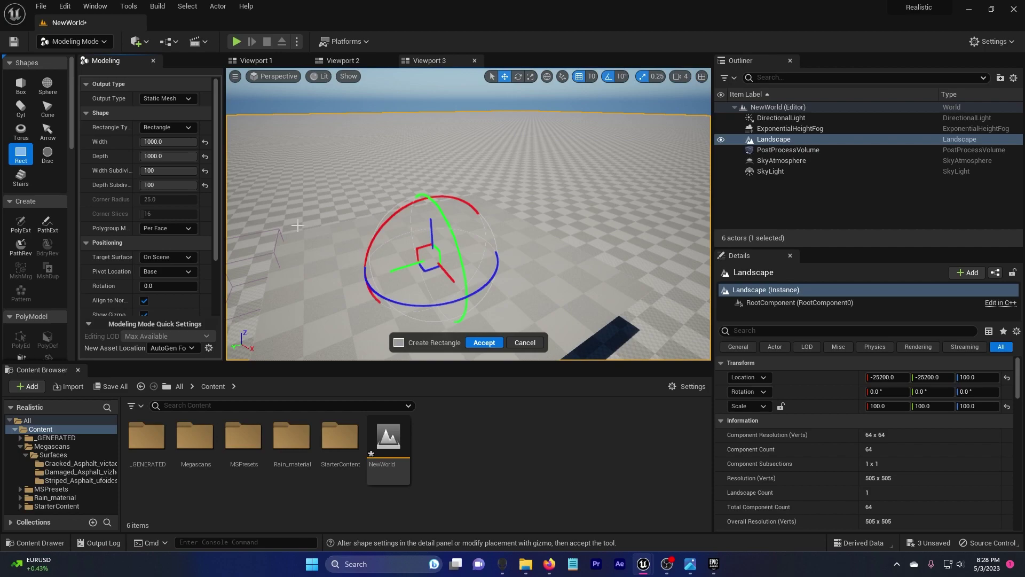
# Show the viewport in wireframe and compare the rectangle's mesh density at 1 and 100 subdivisions in both directions.
pyautogui.click(321, 76)
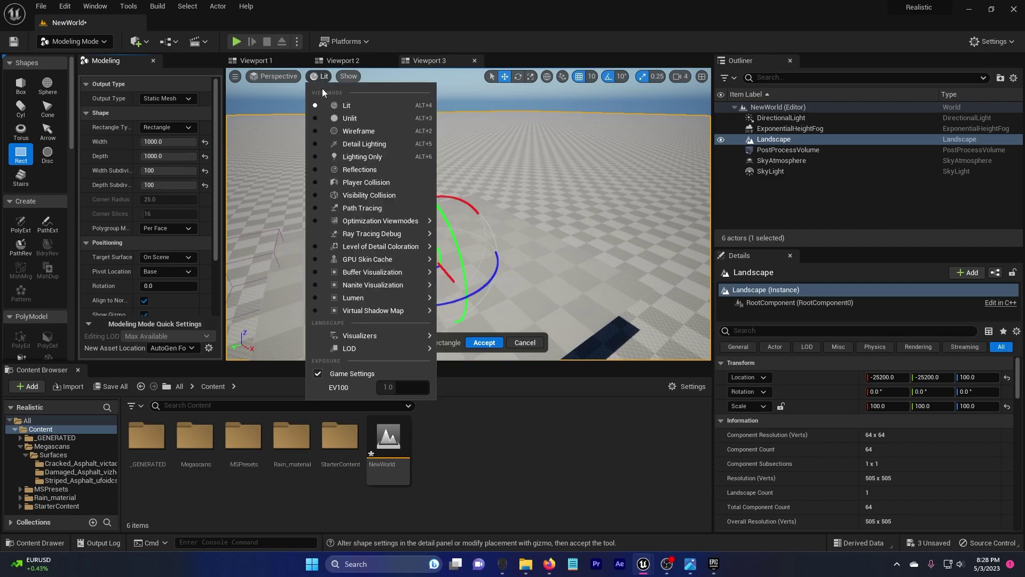
pyautogui.click(363, 130)
pyautogui.click(205, 170)
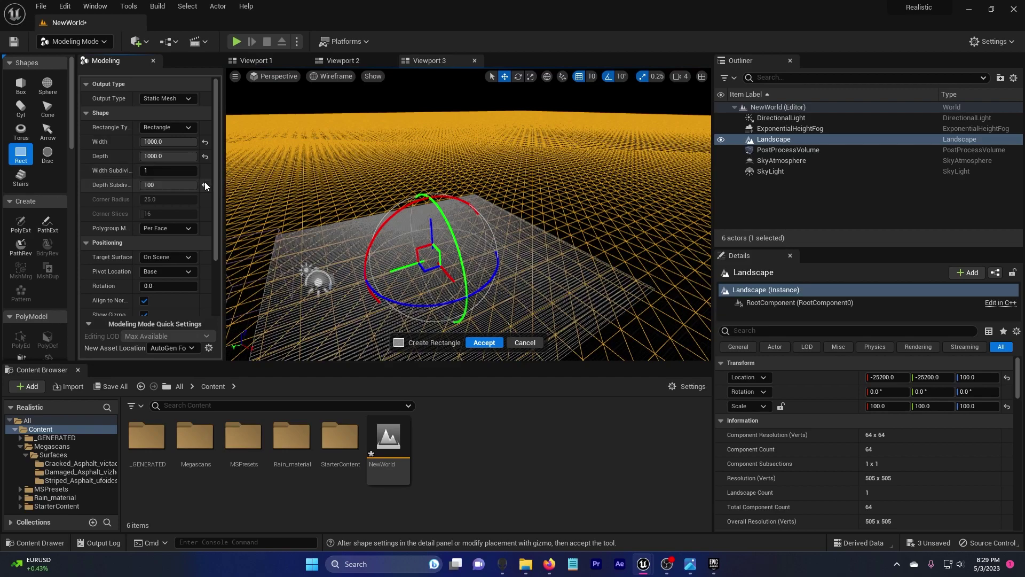
pyautogui.click(205, 185)
pyautogui.moveTo(384, 254)
pyautogui.mouseDown(button='right')
pyautogui.moveTo(376, 261)
pyautogui.moveTo(377, 235)
pyautogui.mouseUp(button='right')
pyautogui.moveTo(158, 170)
pyautogui.mouseDown()
pyautogui.moveTo(196, 170)
pyautogui.moveTo(175, 181)
pyautogui.mouseUp()
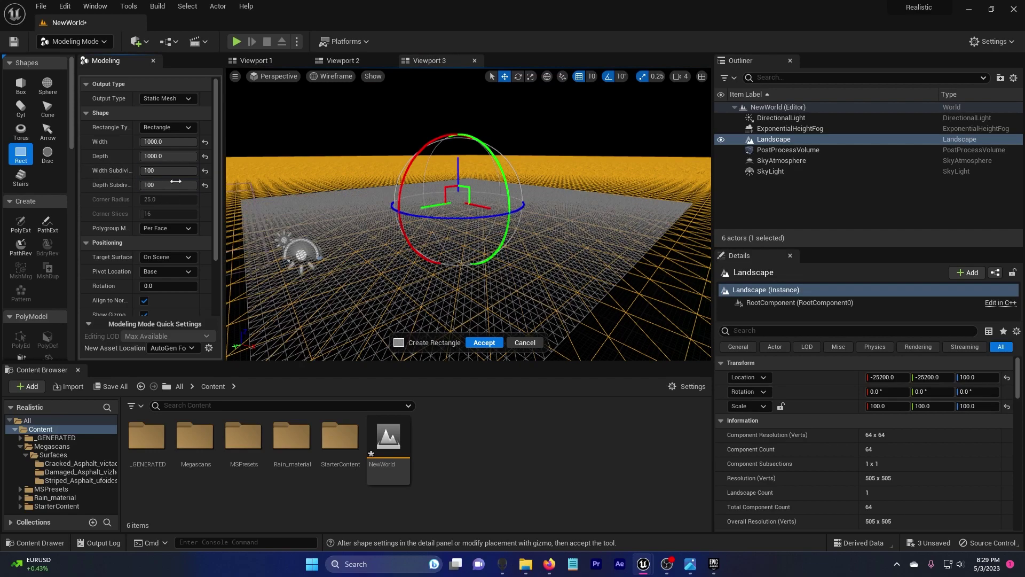
# Accept the rectangle mesh and return to Lit shading and Selection mode.
pyautogui.click(487, 343)
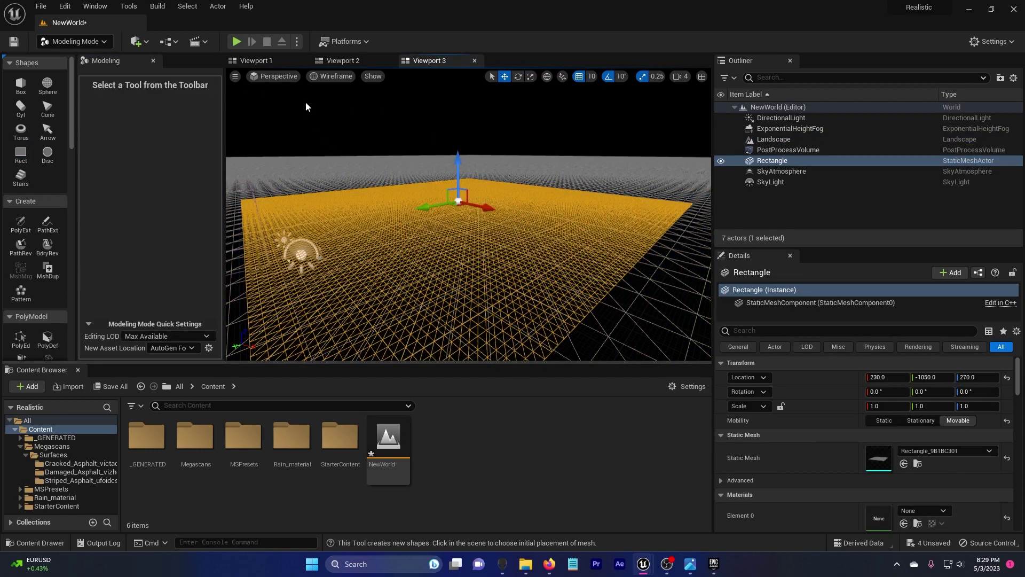
pyautogui.click(334, 79)
pyautogui.click(339, 105)
pyautogui.click(92, 46)
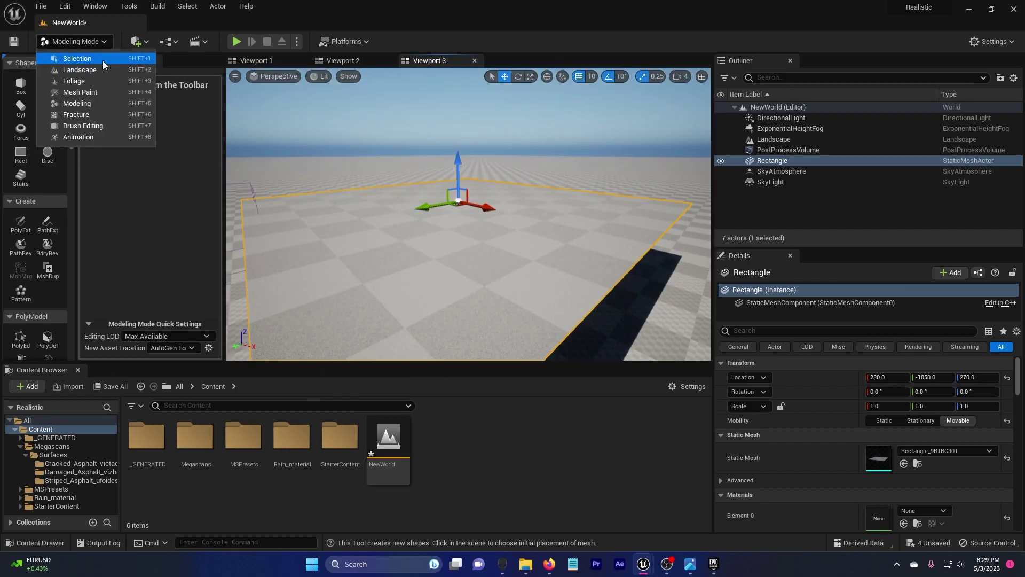
pyautogui.click(103, 59)
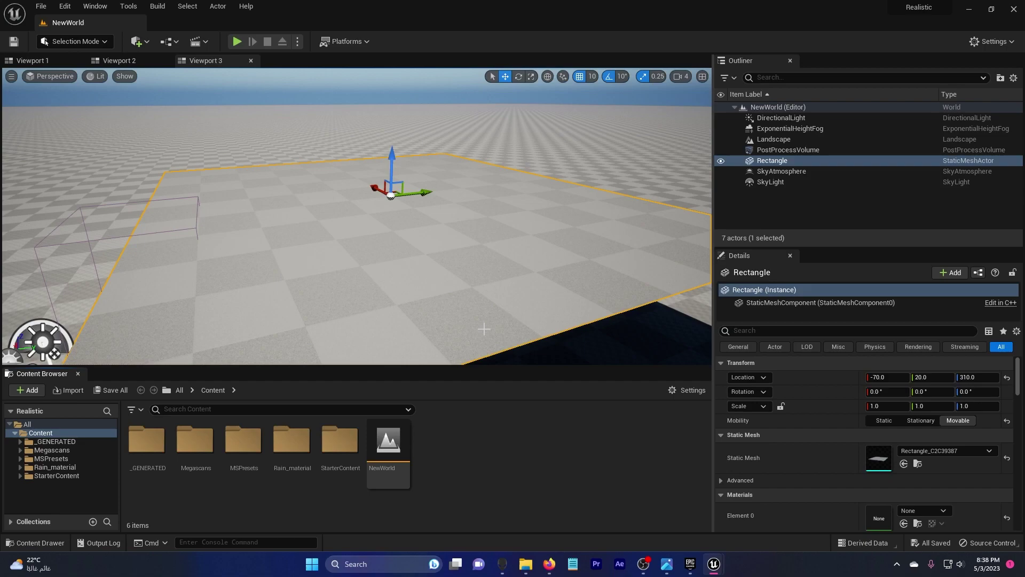
# Open Quixel Bridge and check the download quality options of the Damaged Asphalt surface.
pyautogui.rightClick(521, 465)
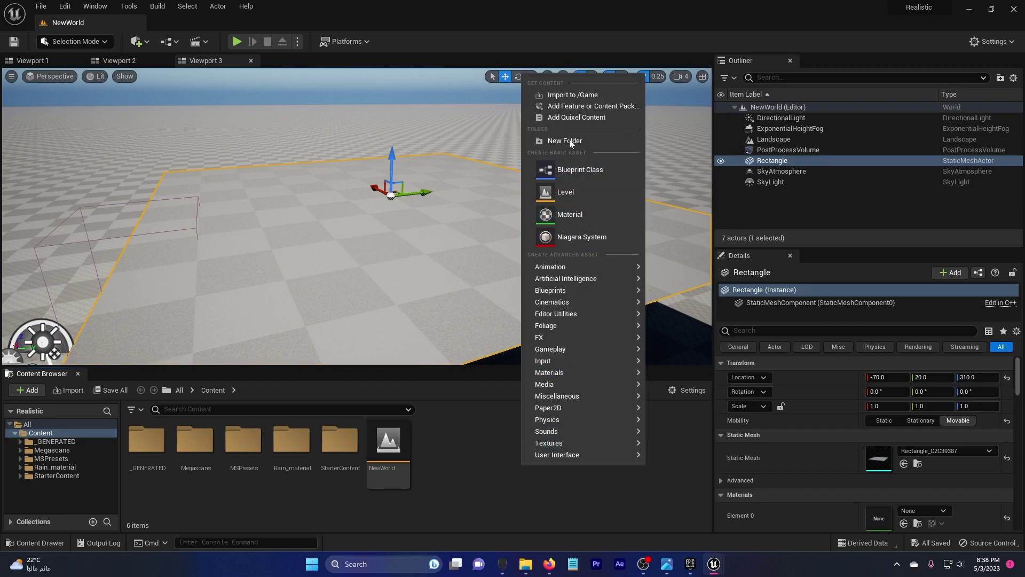
pyautogui.click(569, 118)
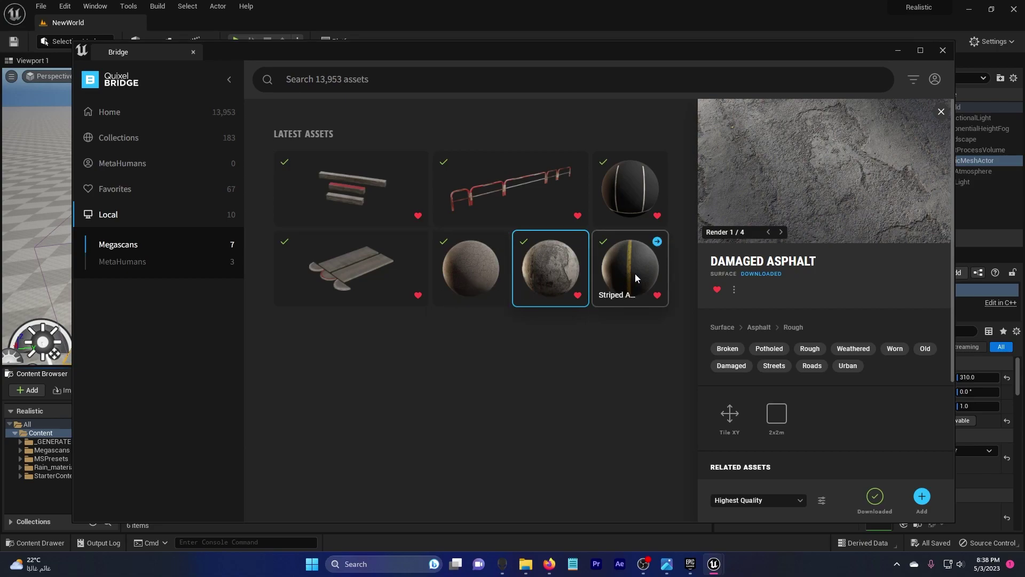
pyautogui.rightClick(613, 273)
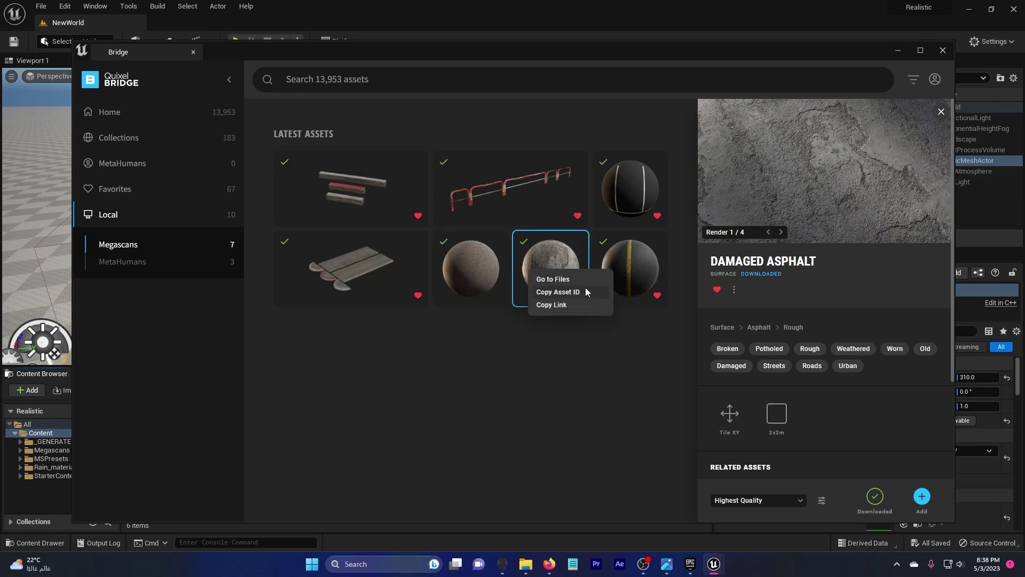
pyautogui.click(567, 347)
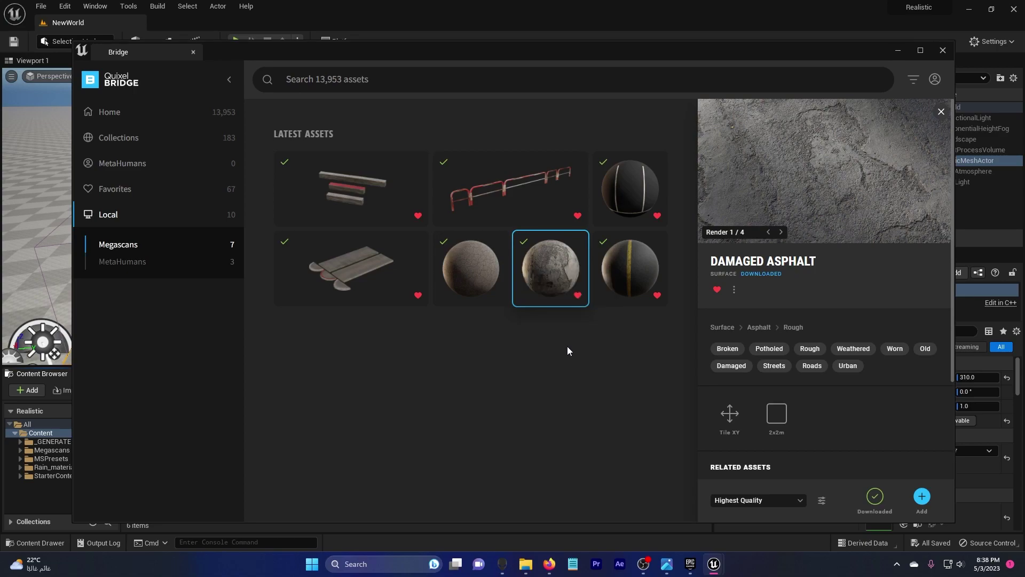
pyautogui.click(776, 500)
pyautogui.click(761, 499)
pyautogui.click(899, 50)
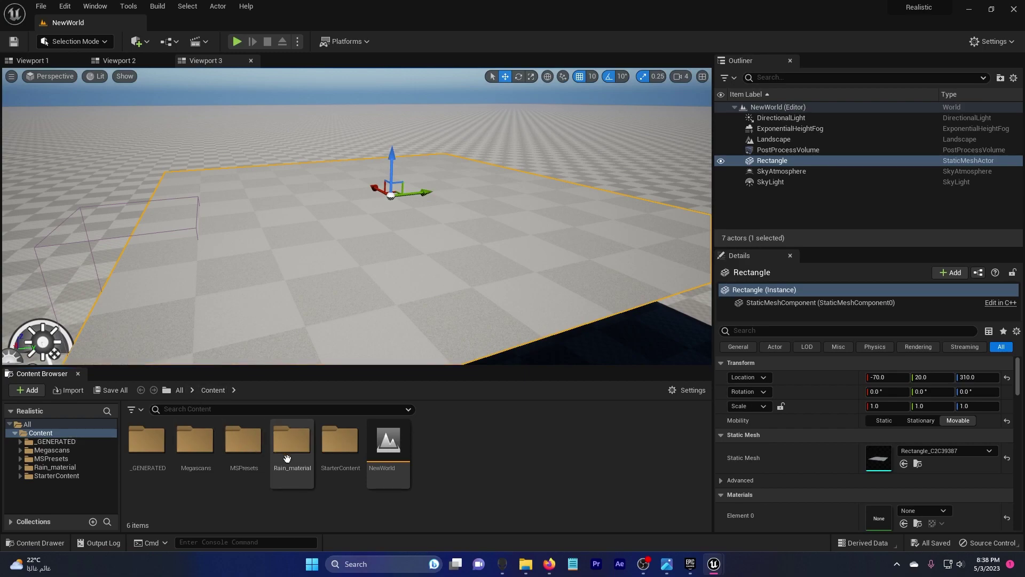
# Open the Megascans Surfaces folder and filter its contents to Material Instance assets.
pyautogui.doubleClick(195, 443)
pyautogui.doubleClick(157, 445)
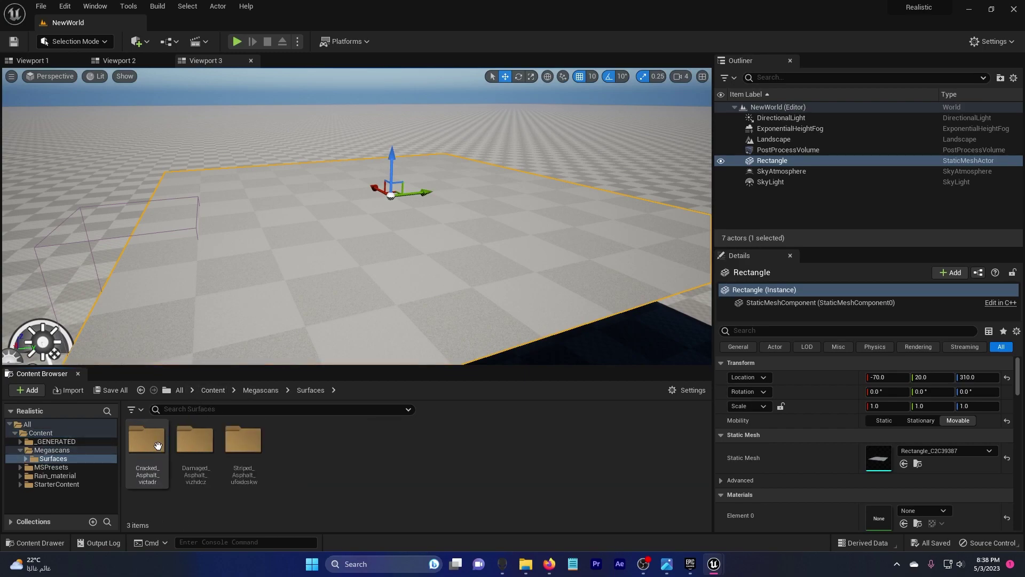
pyautogui.click(136, 412)
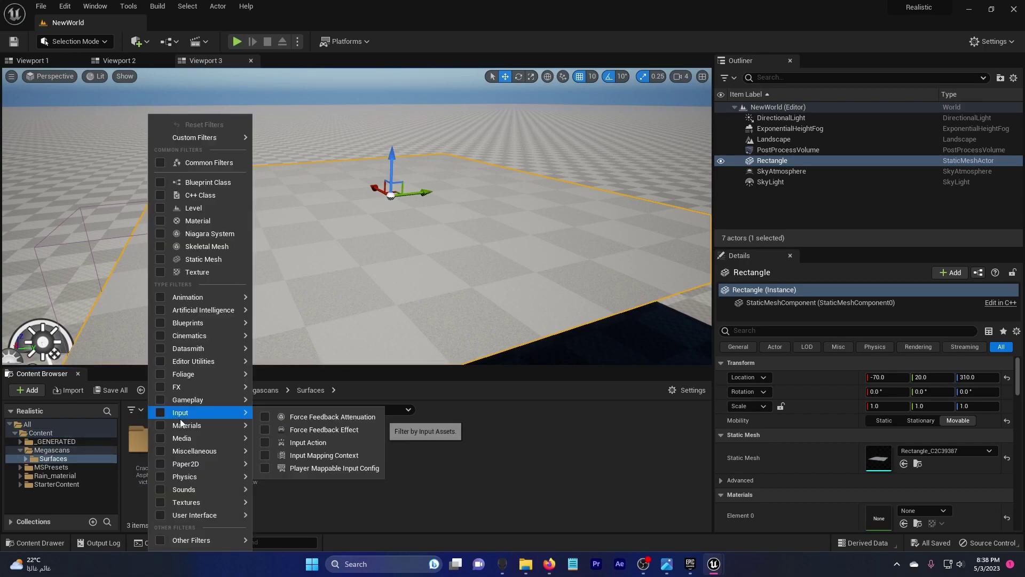
pyautogui.moveTo(190, 424)
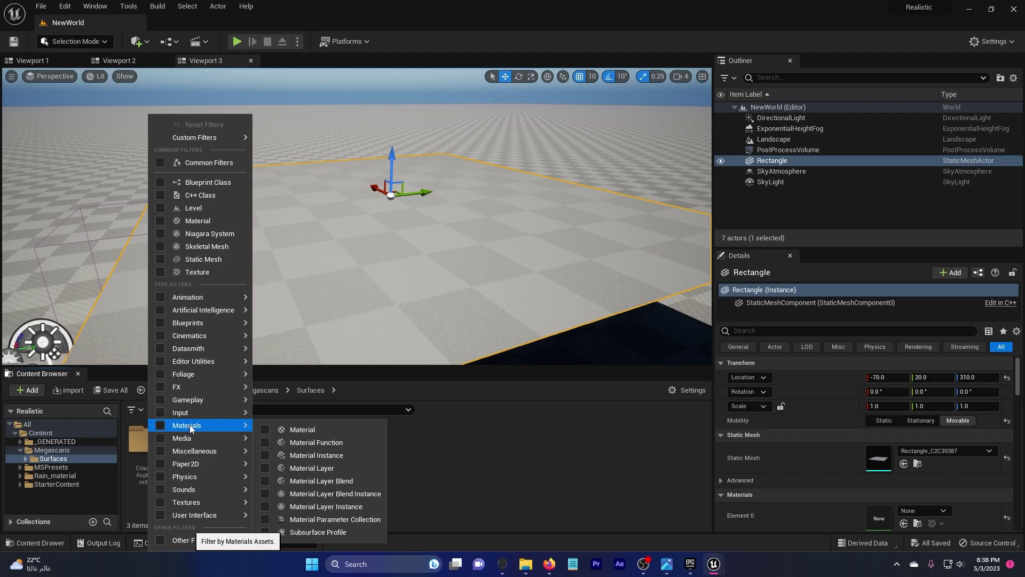
pyautogui.click(331, 456)
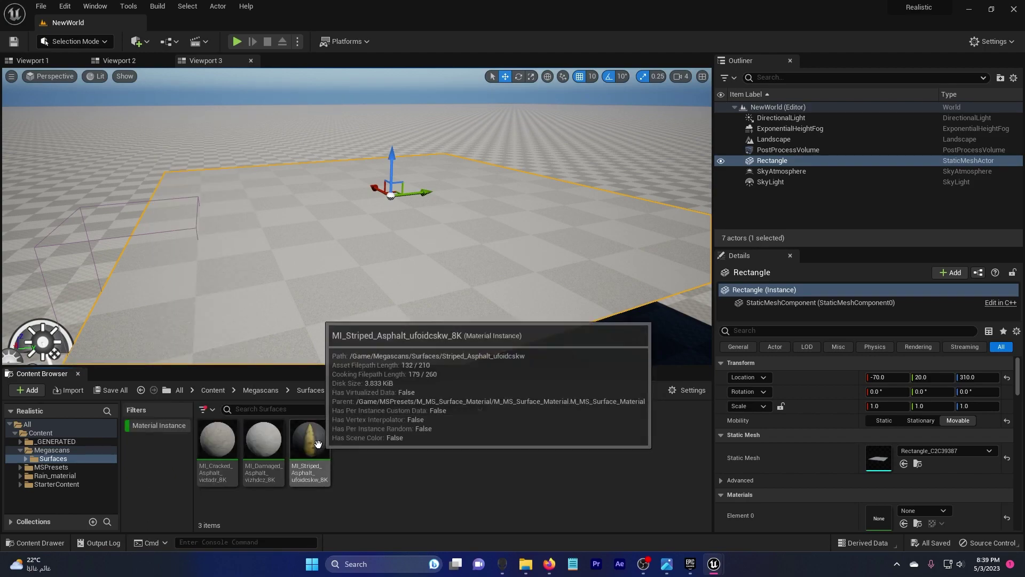
# Create a Megascans material blend named BlendMaterial from the striped, damaged and cracked asphalt instances, selected in that order.
pyautogui.click(318, 444)
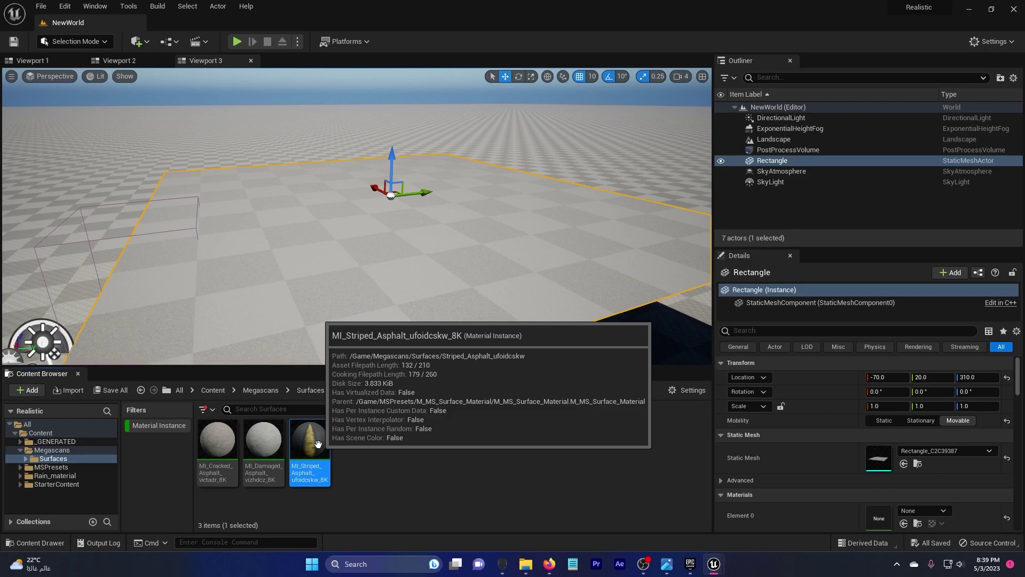
pyautogui.keyDown('ctrl'); pyautogui.click(264, 443); pyautogui.keyUp('ctrl')
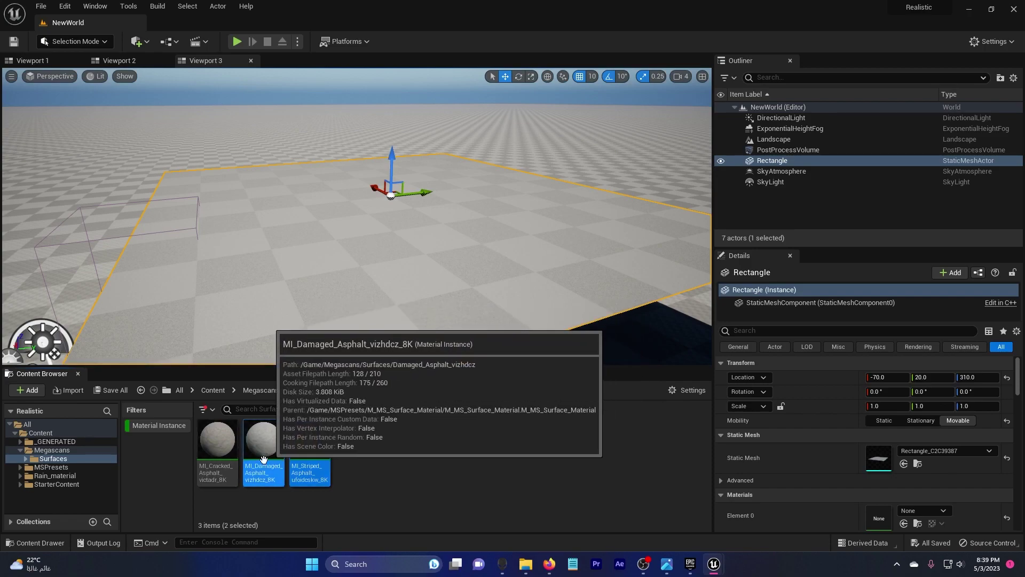
pyautogui.keyDown('ctrl'); pyautogui.click(228, 445); pyautogui.keyUp('ctrl')
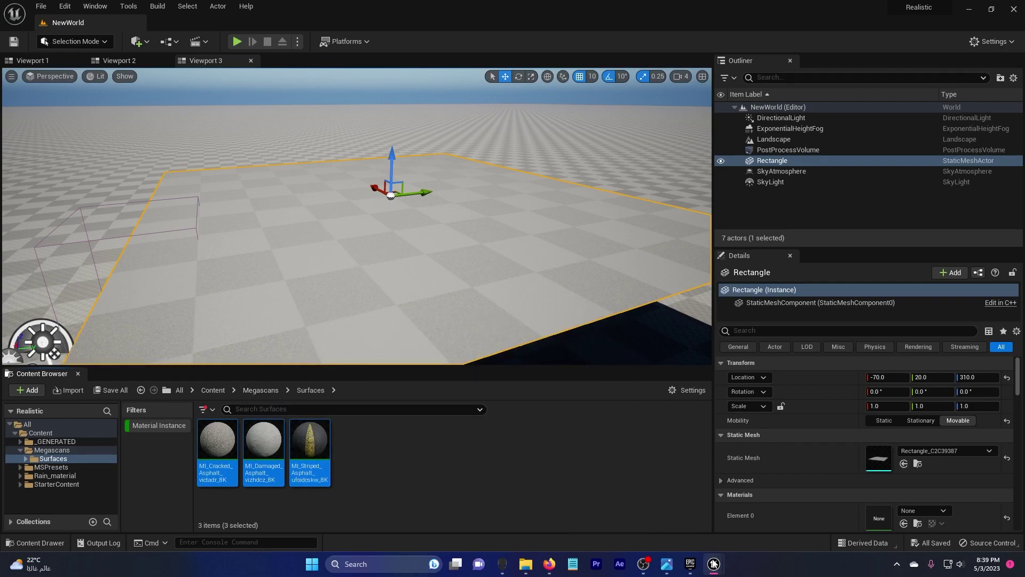
pyautogui.moveTo(713, 564)
pyautogui.click(778, 514)
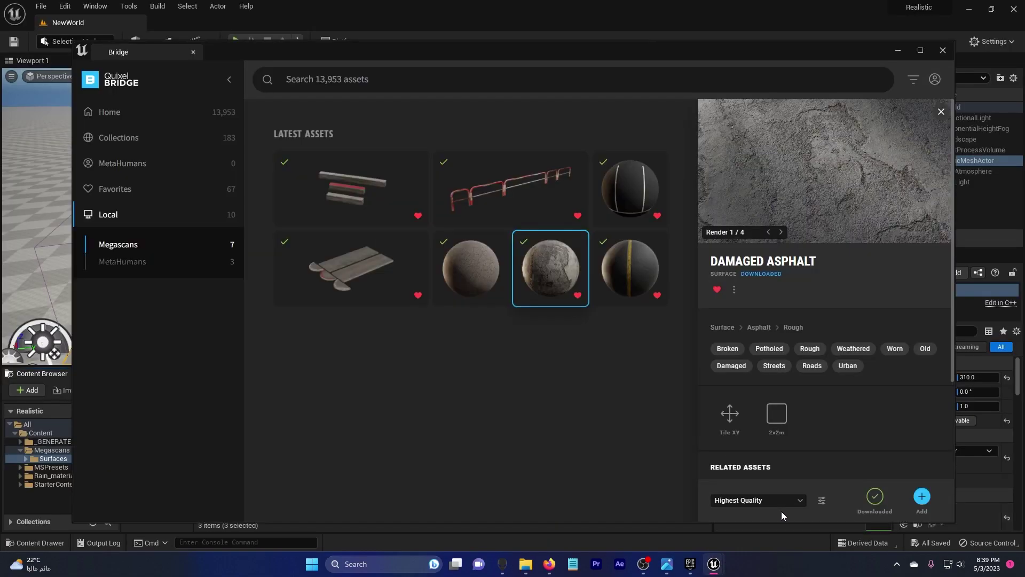
pyautogui.click(821, 500)
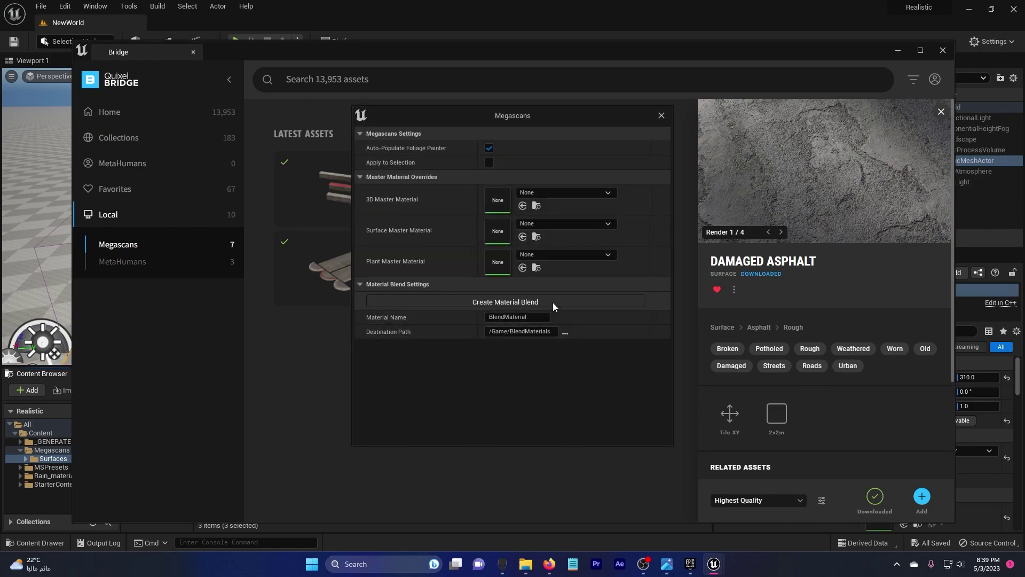
pyautogui.click(553, 302)
pyautogui.click(661, 115)
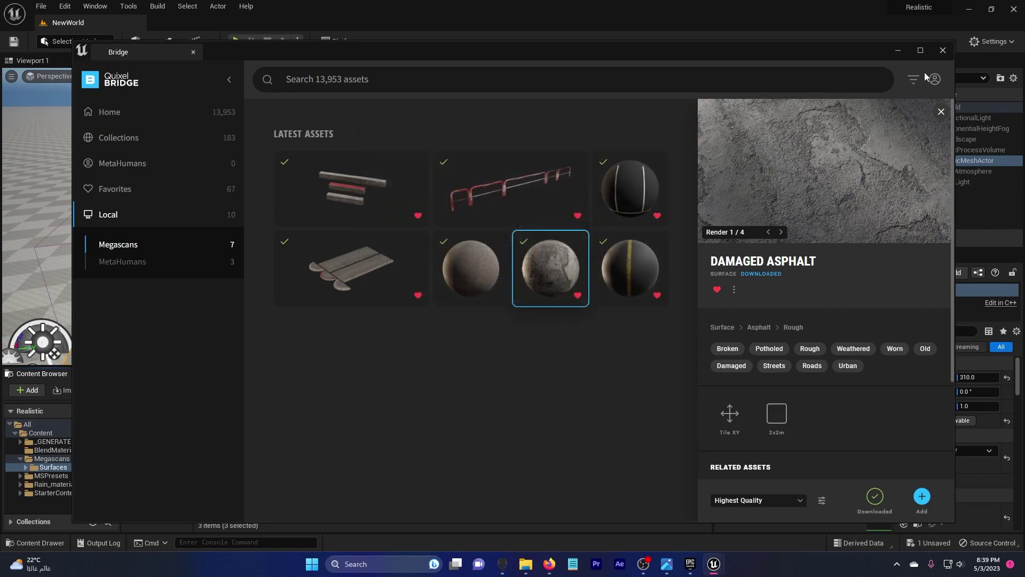
pyautogui.click(943, 51)
pyautogui.click(406, 433)
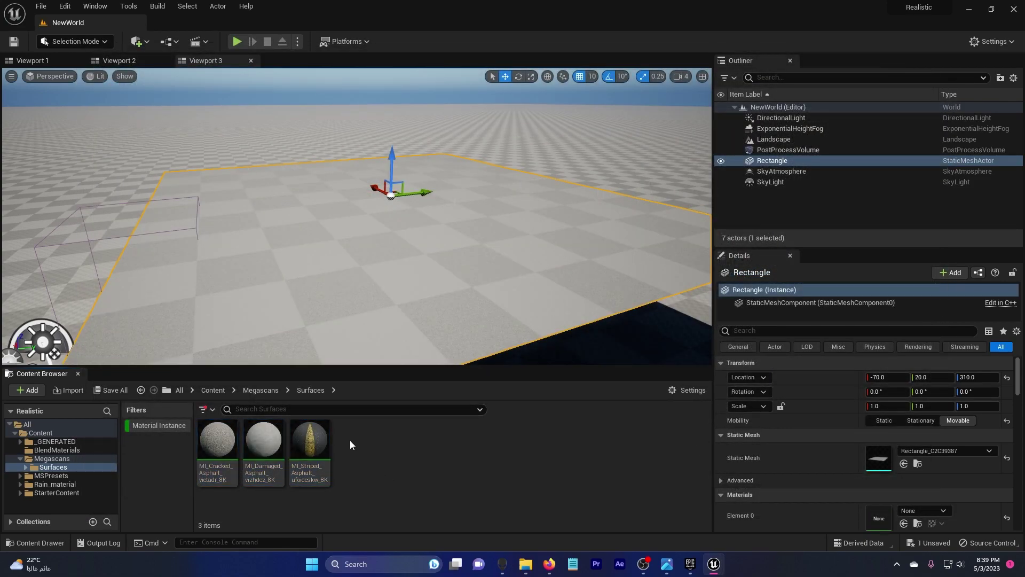
# Turn off the Material Instance filter and apply BlendMaterial from the BlendMaterials folder to the rectangle ground mesh.
pyautogui.click(214, 390)
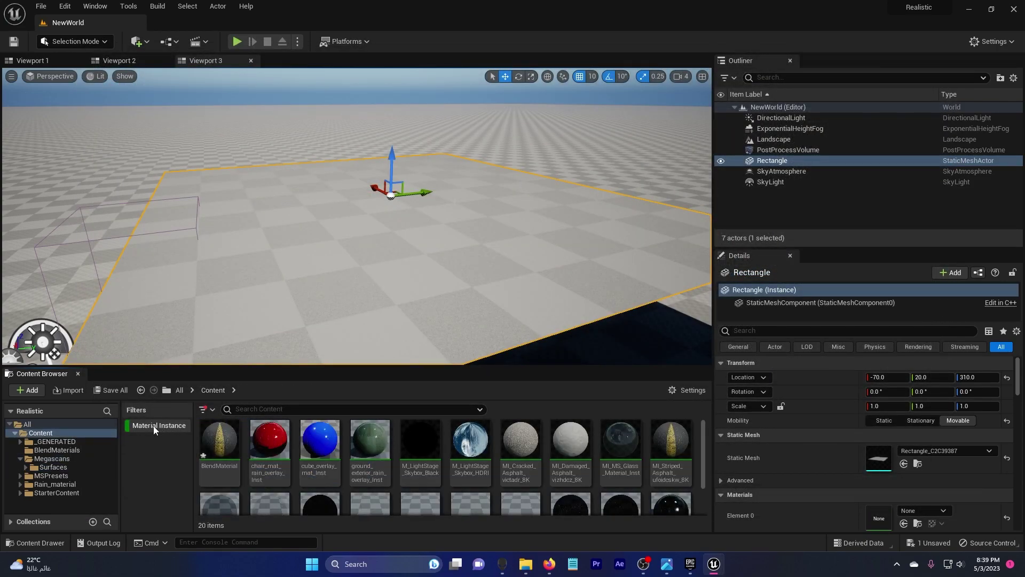
pyautogui.click(154, 425)
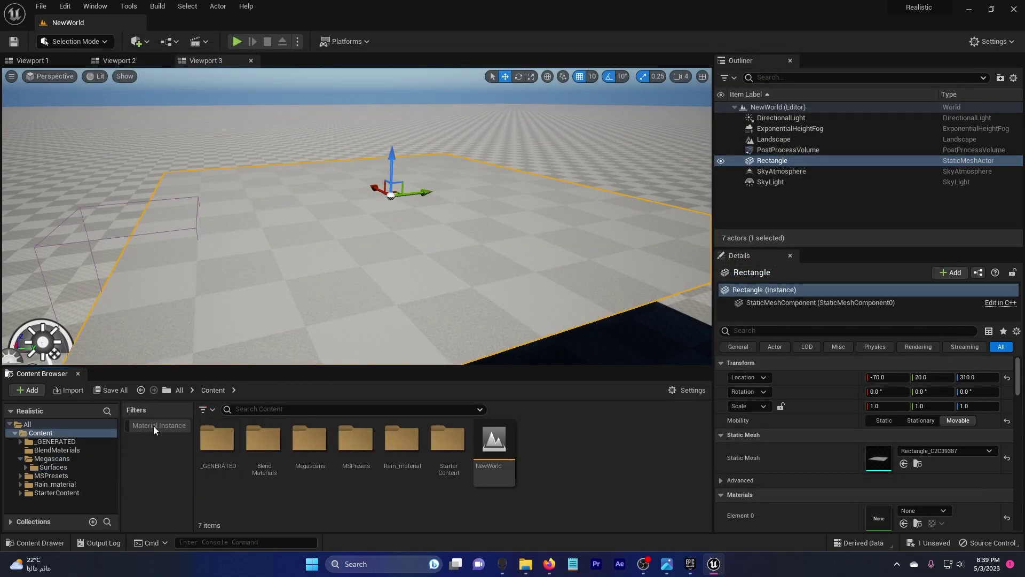
pyautogui.click(310, 441)
pyautogui.doubleClick(264, 441)
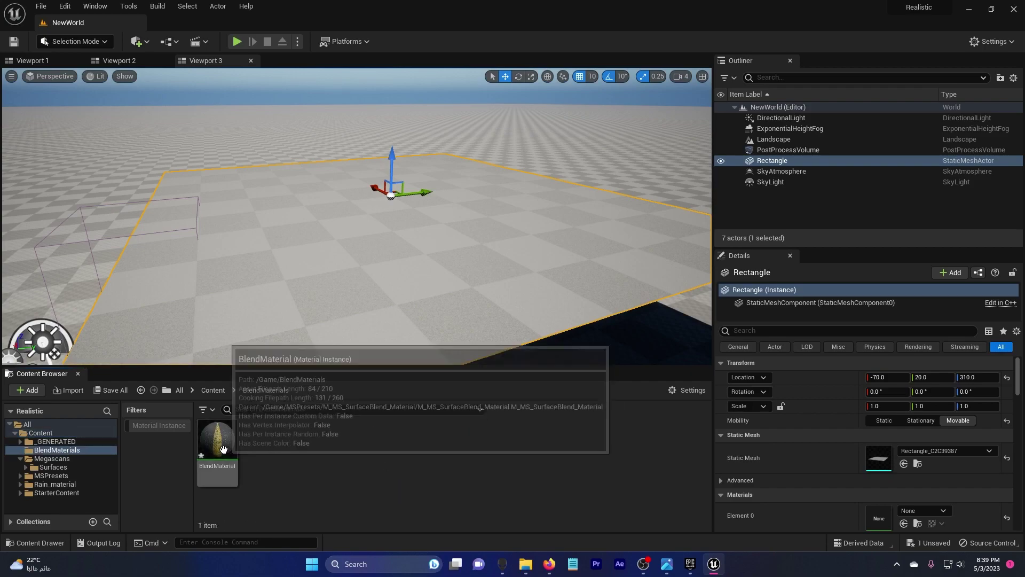
pyautogui.moveTo(216, 443); pyautogui.dragTo(381, 266)
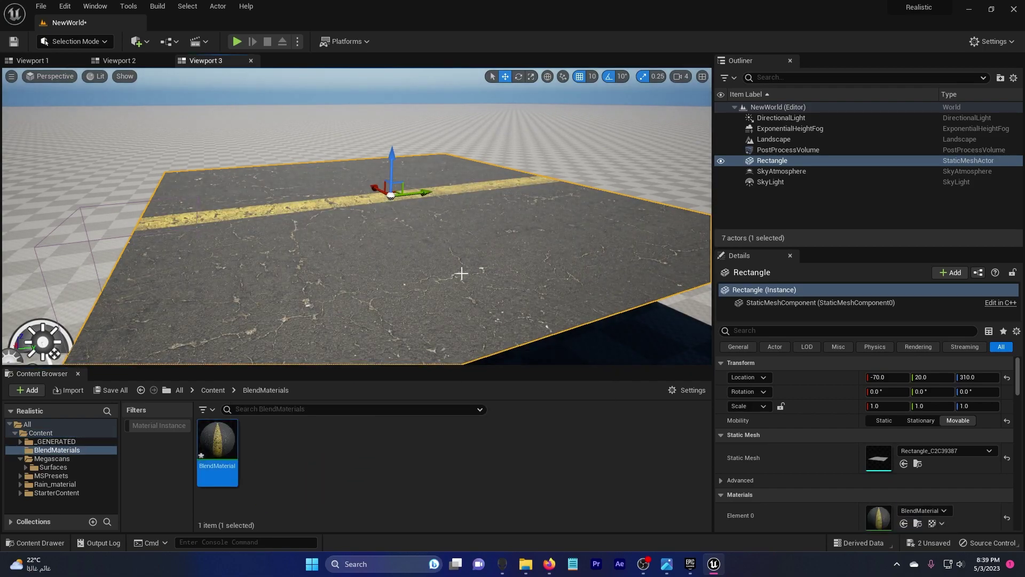
pyautogui.scroll(5, 460, 277)
pyautogui.moveTo(381, 265); pyautogui.dragTo(641, 275, button='right')
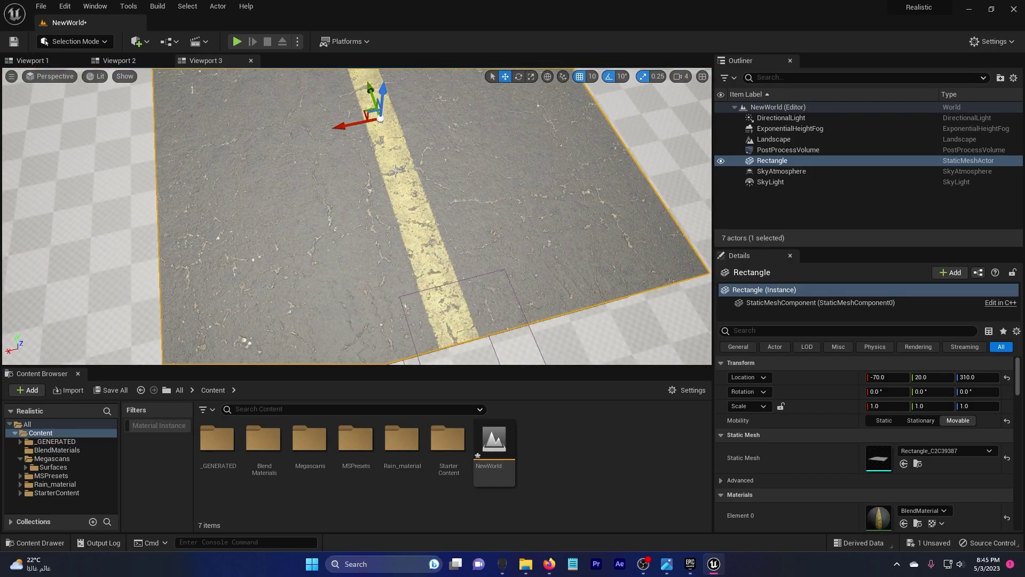
# Activate the Paint tool in Mesh Paint mode and swap the colors so the paint is black and the eraser white.
pyautogui.click(63, 42)
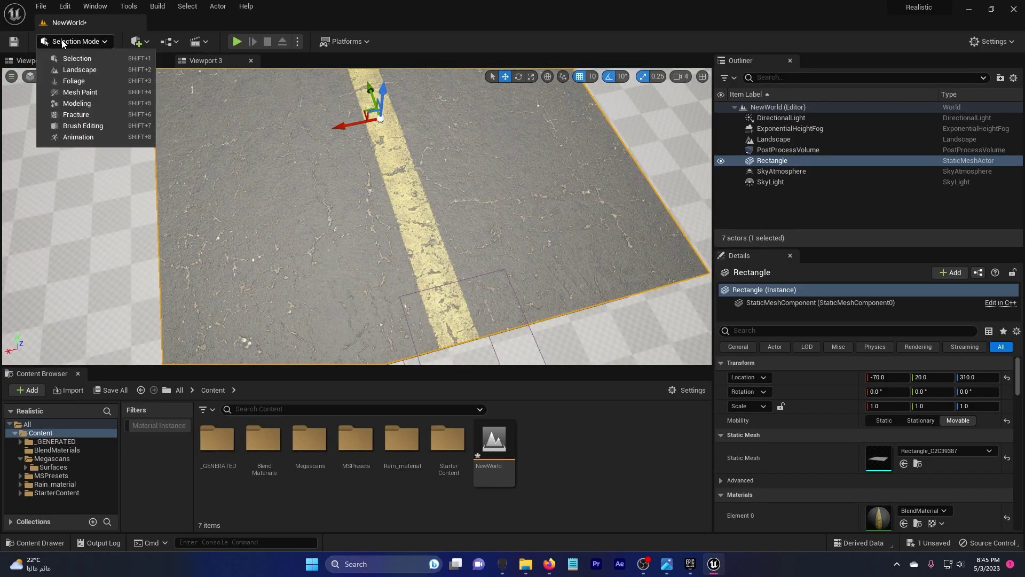
pyautogui.click(80, 92)
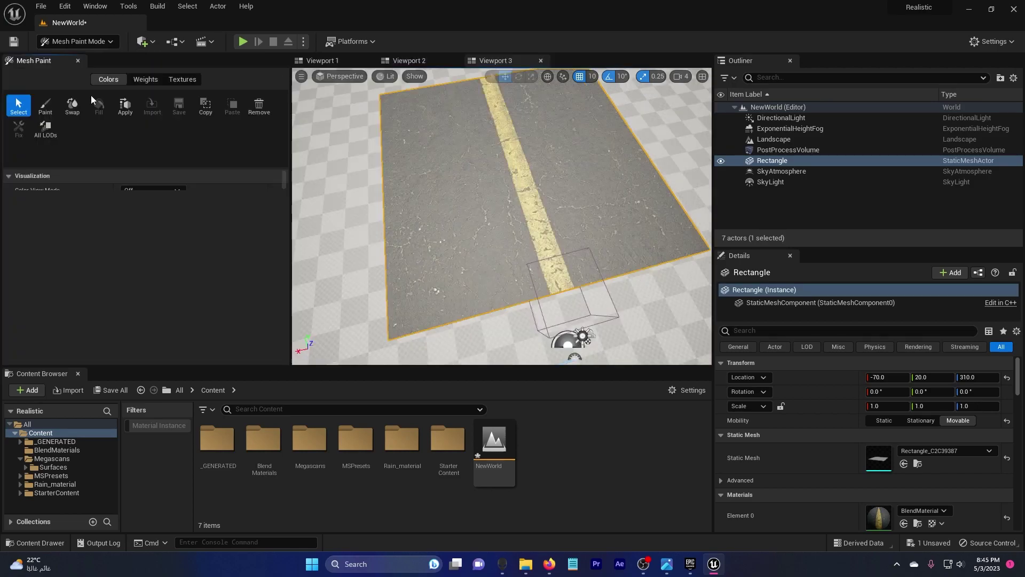
pyautogui.click(46, 105)
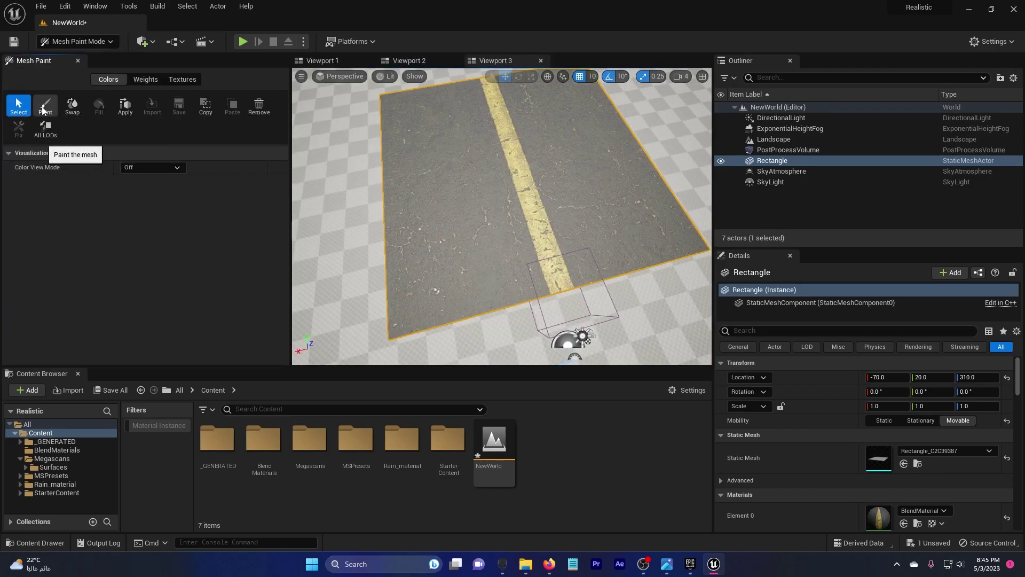
pyautogui.scroll(5, 444, 213)
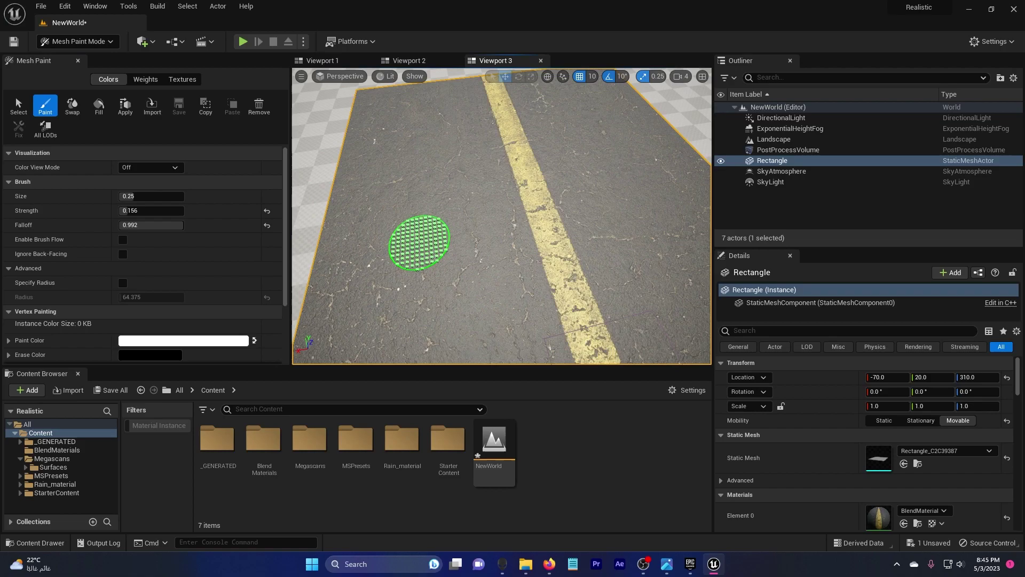
pyautogui.scroll(-5, 85, 222)
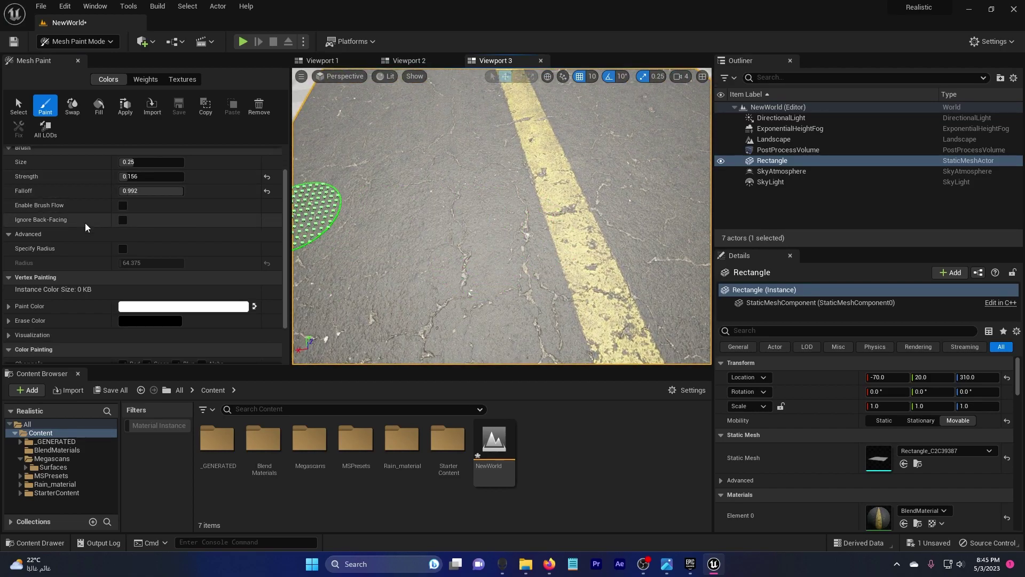
pyautogui.press('x')
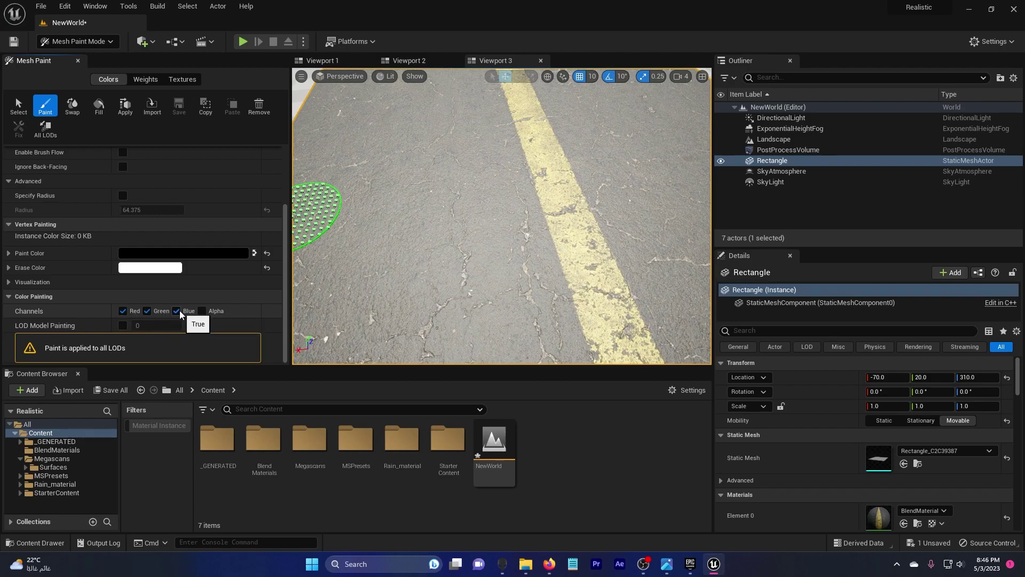
# Limit color painting to the Red channel and paint a patch on the asphalt beside the yellow stripe.
pyautogui.click(149, 312)
pyautogui.click(178, 312)
pyautogui.moveTo(458, 233)
pyautogui.mouseDown()
pyautogui.moveTo(424, 286)
pyautogui.moveTo(446, 293)
pyautogui.moveTo(414, 239)
pyautogui.moveTo(485, 287)
pyautogui.moveTo(469, 240)
pyautogui.moveTo(423, 297)
pyautogui.mouseUp()
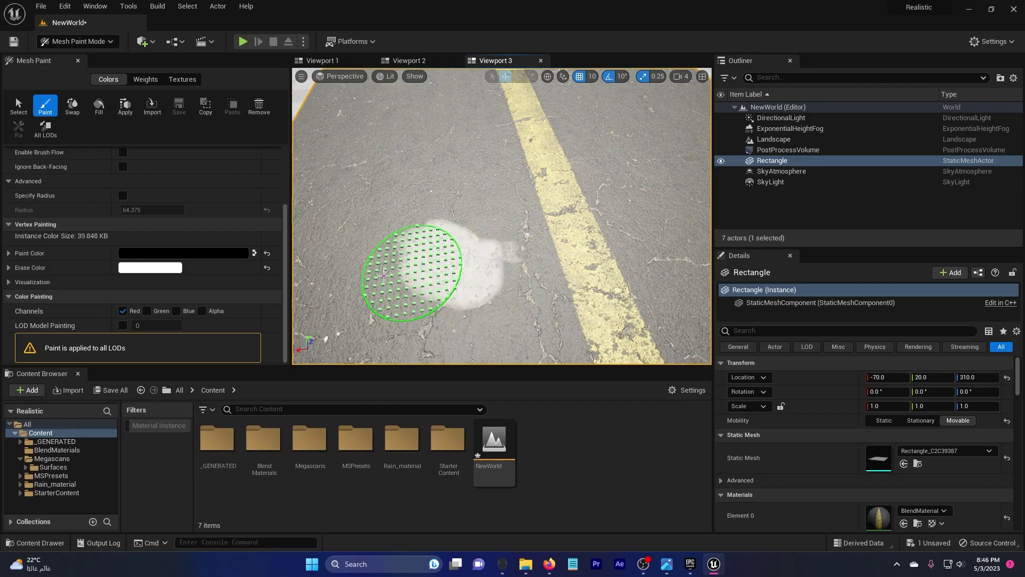
# Limit color painting to the Green channel and paint asphalt patches along the same side of the yellow stripe.
pyautogui.click(123, 312)
pyautogui.click(147, 312)
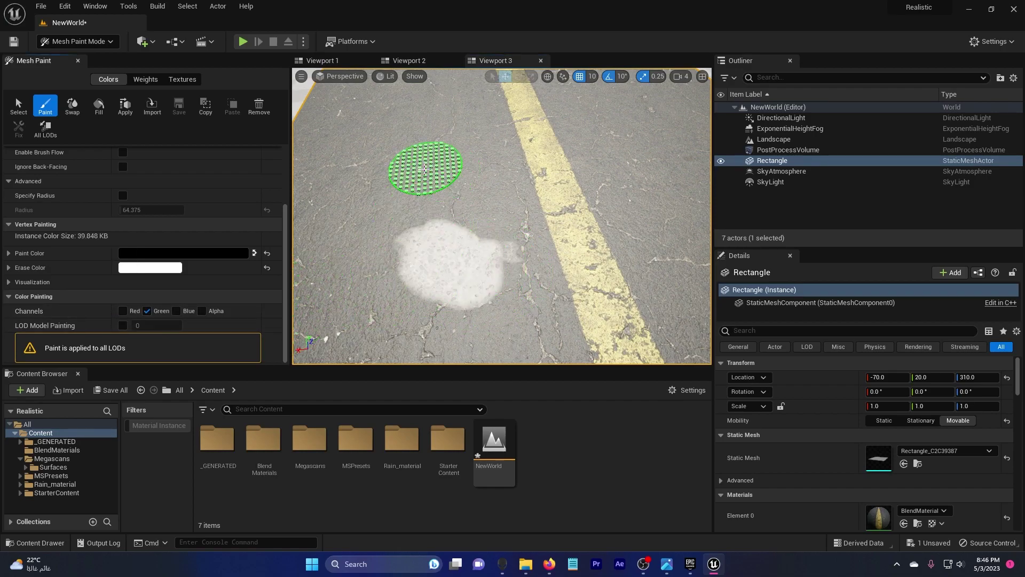
pyautogui.scroll(3, 342, 176)
pyautogui.moveTo(513, 235); pyautogui.dragTo(483, 254, button='right')
pyautogui.moveTo(462, 200)
pyautogui.mouseDown()
pyautogui.moveTo(435, 188)
pyautogui.moveTo(386, 205)
pyautogui.moveTo(435, 194)
pyautogui.mouseUp()
pyautogui.scroll(-3, 401, 224)
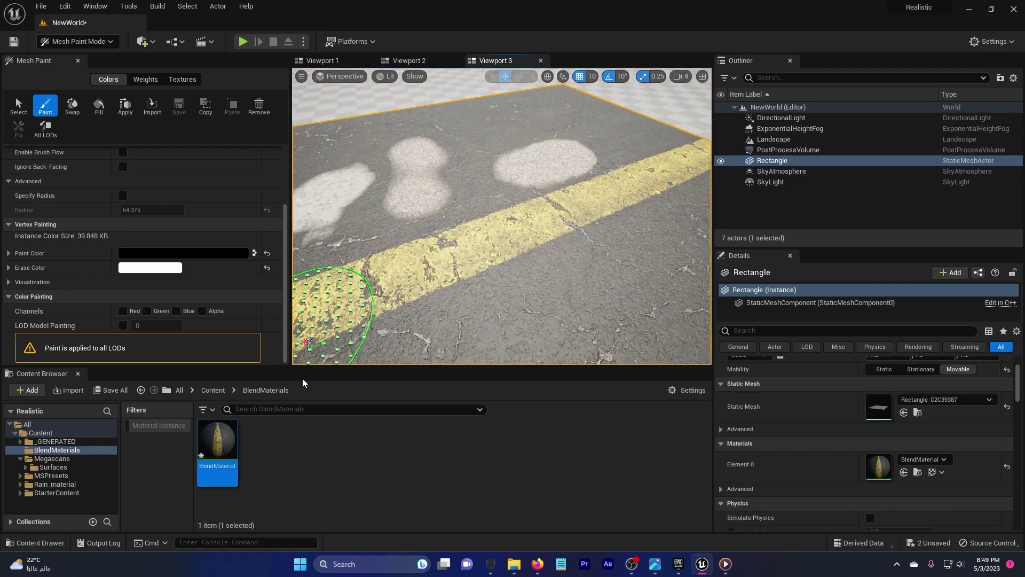
# Enable the Blue painting channel, and turn on Use Puddle Layer in the BlendMaterial instance.
pyautogui.click(176, 311)
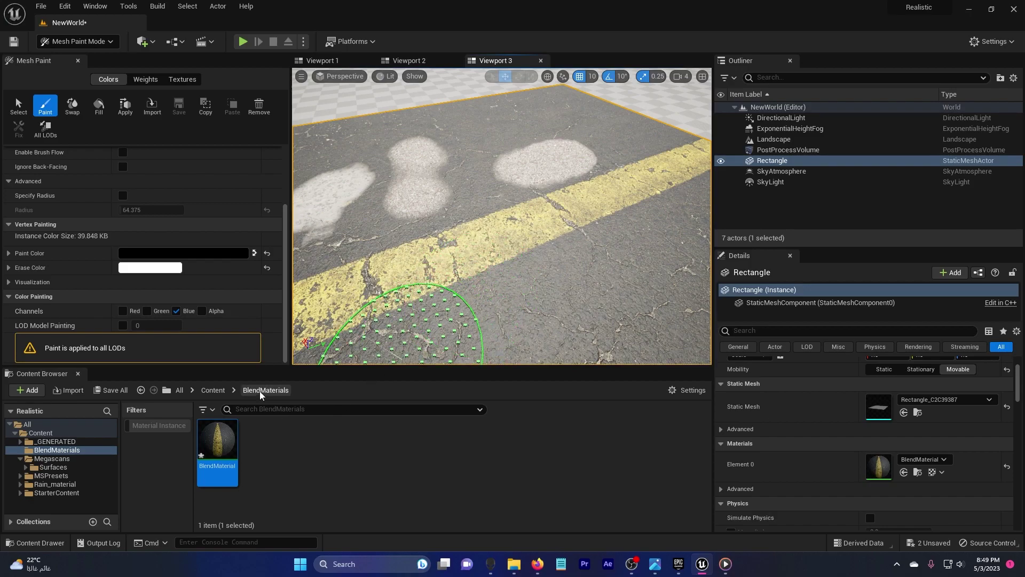
pyautogui.doubleClick(228, 433)
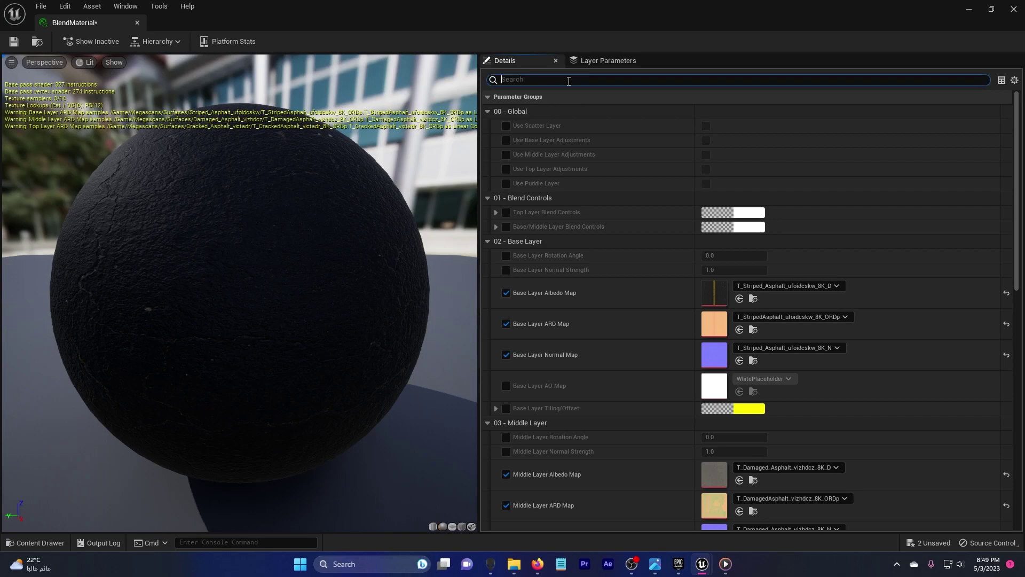
pyautogui.click(569, 81)
pyautogui.write('puddl')
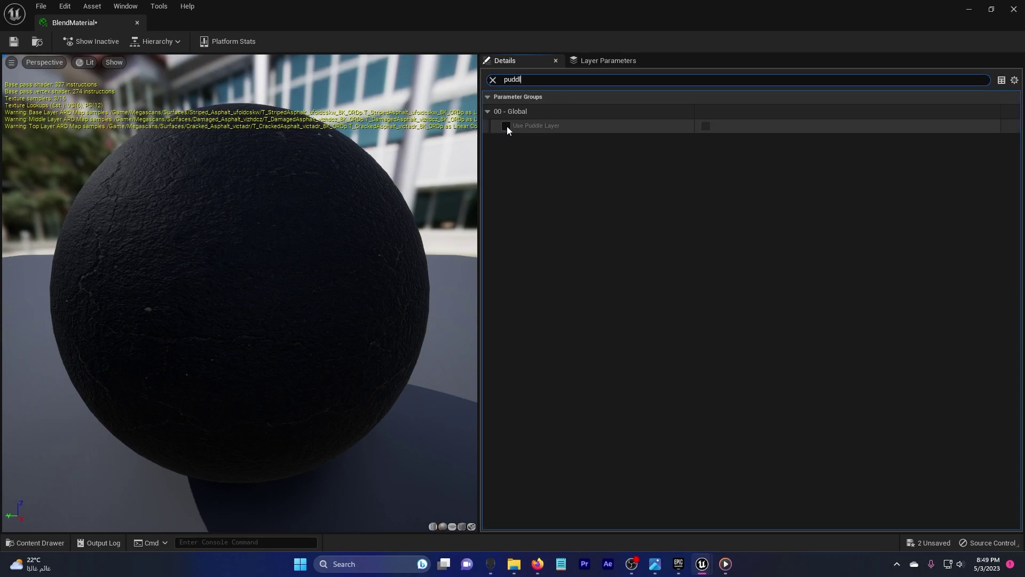
pyautogui.click(506, 125)
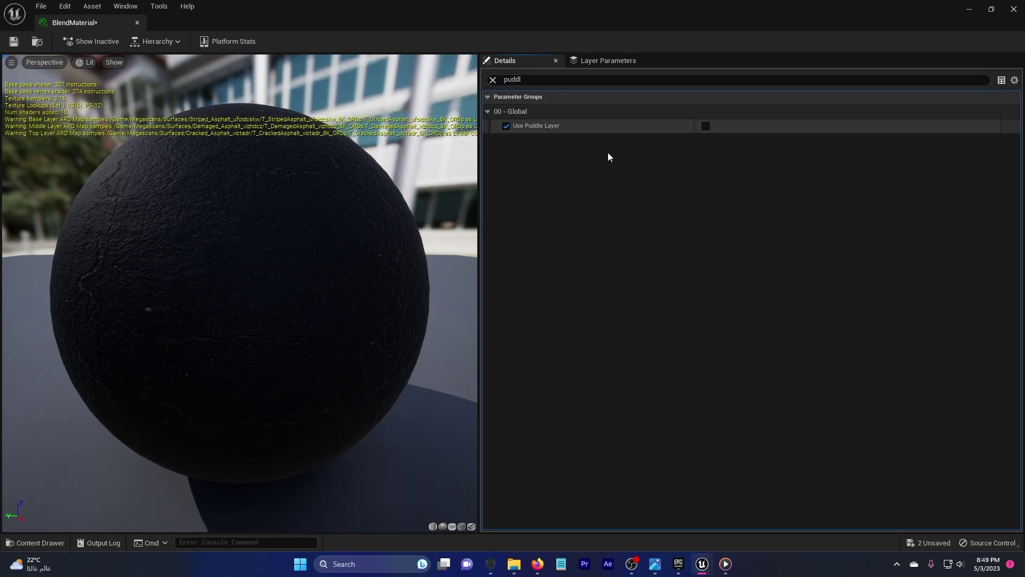
pyautogui.click(706, 126)
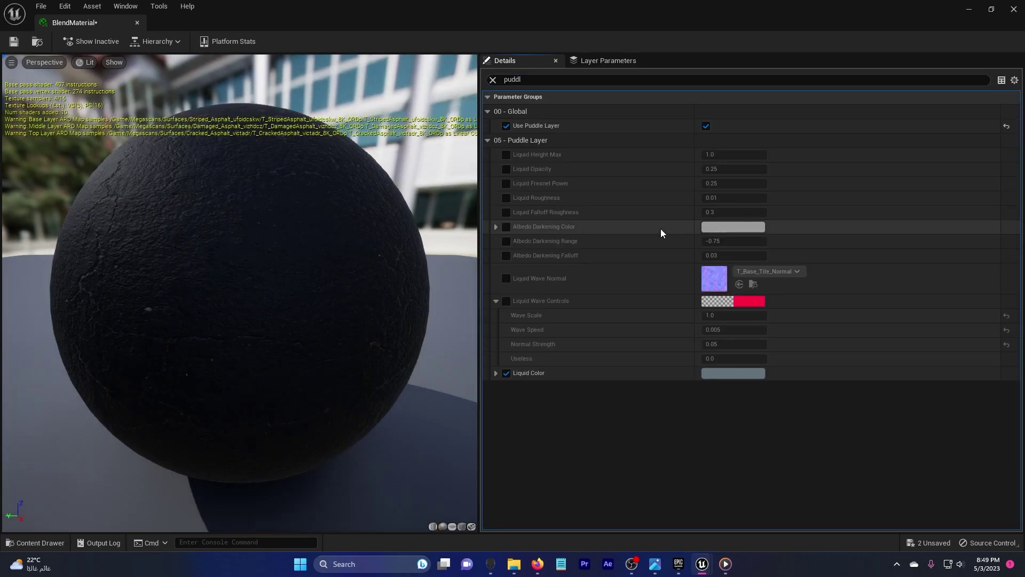
# Set the puddle layer's Liquid Color to black in BlendMaterial and save the material instance.
pyautogui.click(753, 374)
pyautogui.moveTo(911, 389); pyautogui.dragTo(913, 412)
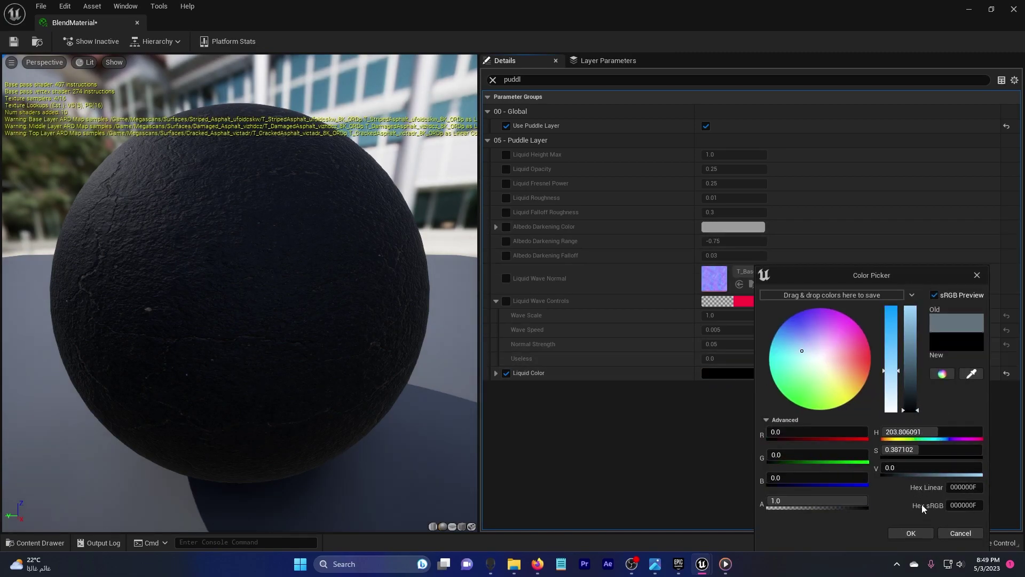
pyautogui.click(911, 533)
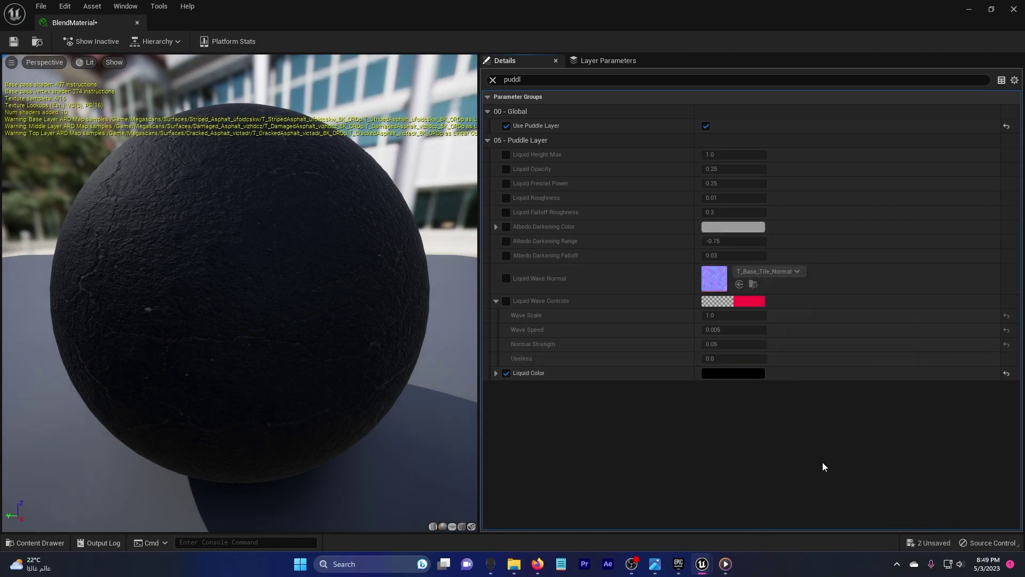
pyautogui.click(14, 42)
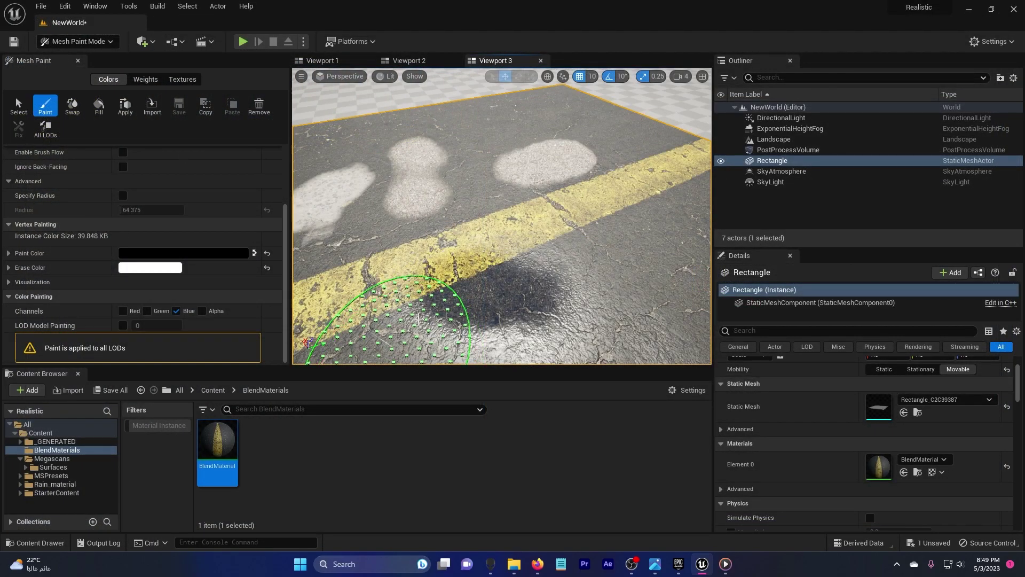
# Paint a puddle patch beside the yellow stripe using the Blue channel, and reactivate the Paint tool in Mesh Paint mode.
pyautogui.moveTo(520, 229)
pyautogui.mouseDown(button='right')
pyautogui.moveTo(531, 217)
pyautogui.moveTo(524, 195)
pyautogui.moveTo(531, 227)
pyautogui.moveTo(572, 253)
pyautogui.mouseUp(button='right')
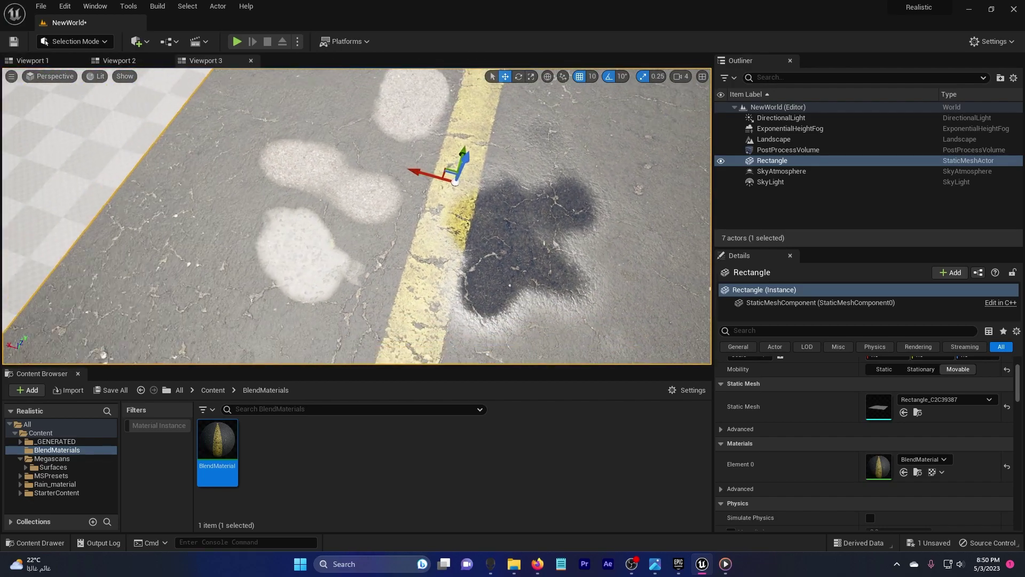
pyautogui.moveTo(342, 214); pyautogui.dragTo(320, 206, button='right')
pyautogui.click(74, 43)
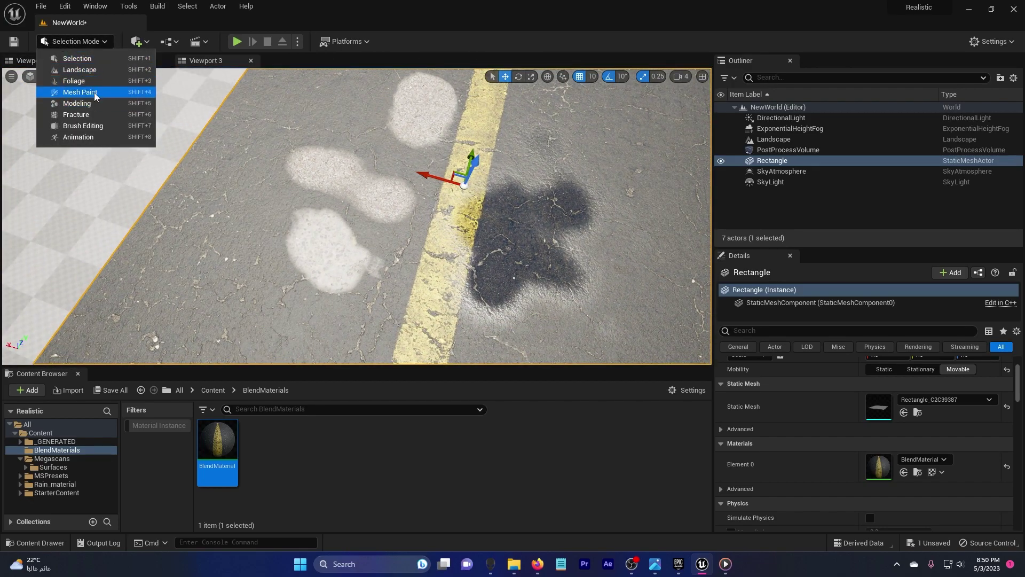
pyautogui.click(80, 92)
pyautogui.click(43, 109)
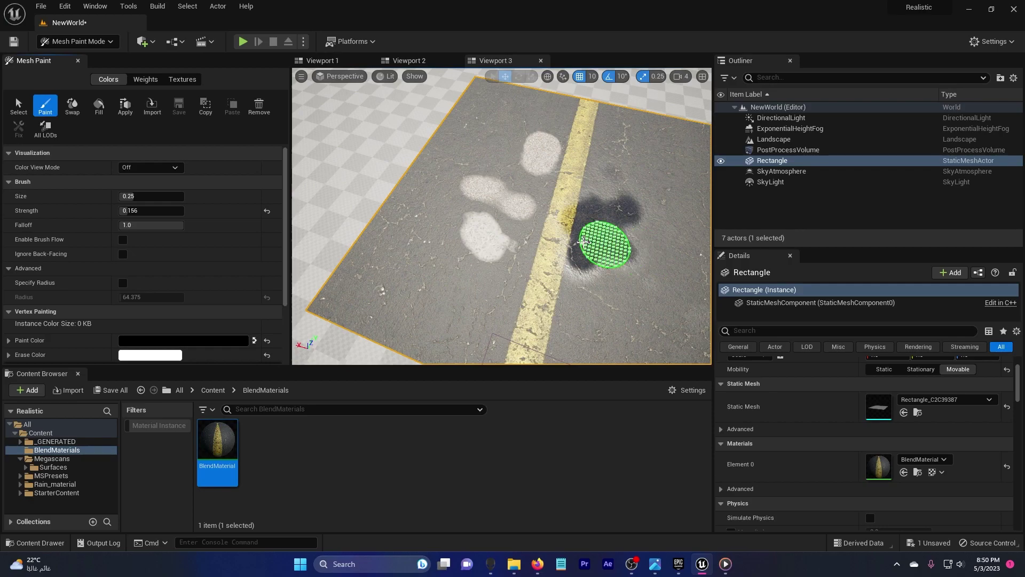
pyautogui.moveTo(607, 244)
pyautogui.mouseDown(button='right')
pyautogui.moveTo(552, 206)
pyautogui.moveTo(592, 287)
pyautogui.moveTo(543, 286)
pyautogui.moveTo(567, 302)
pyautogui.mouseUp(button='right')
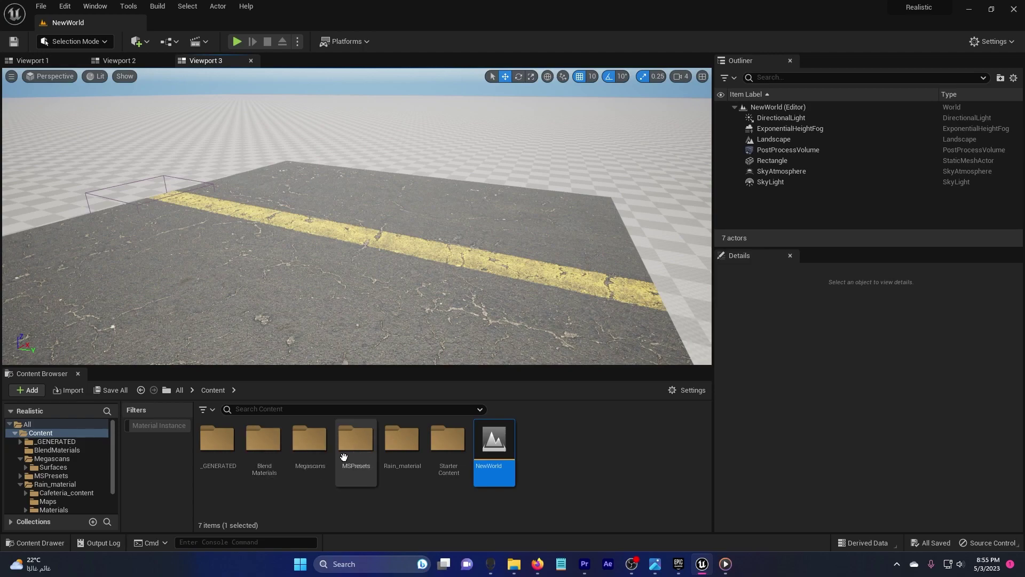
# Open the Untitled map from the Rain_material Maps folder and look around its rain scene.
pyautogui.doubleClick(407, 447)
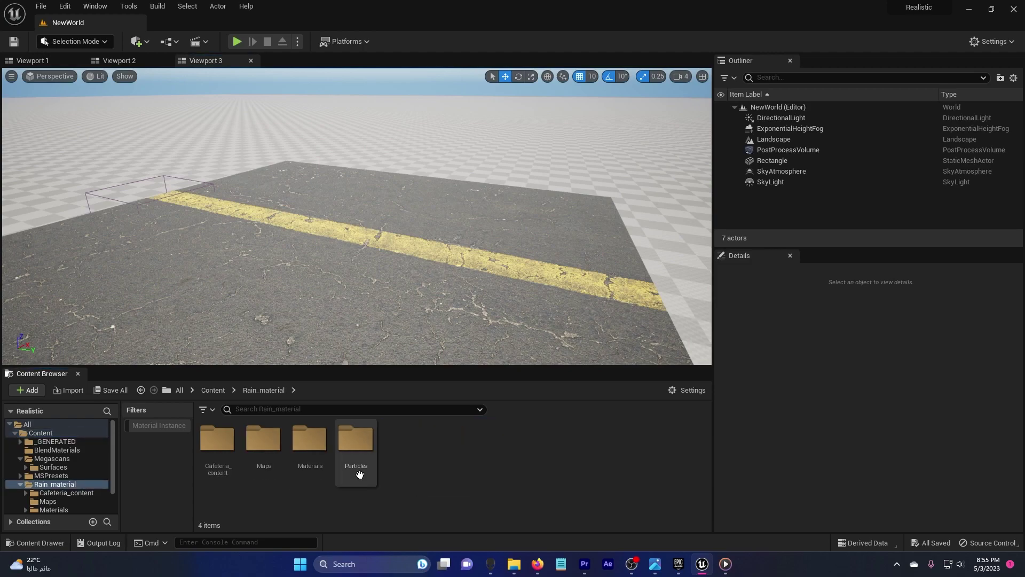
pyautogui.doubleClick(253, 445)
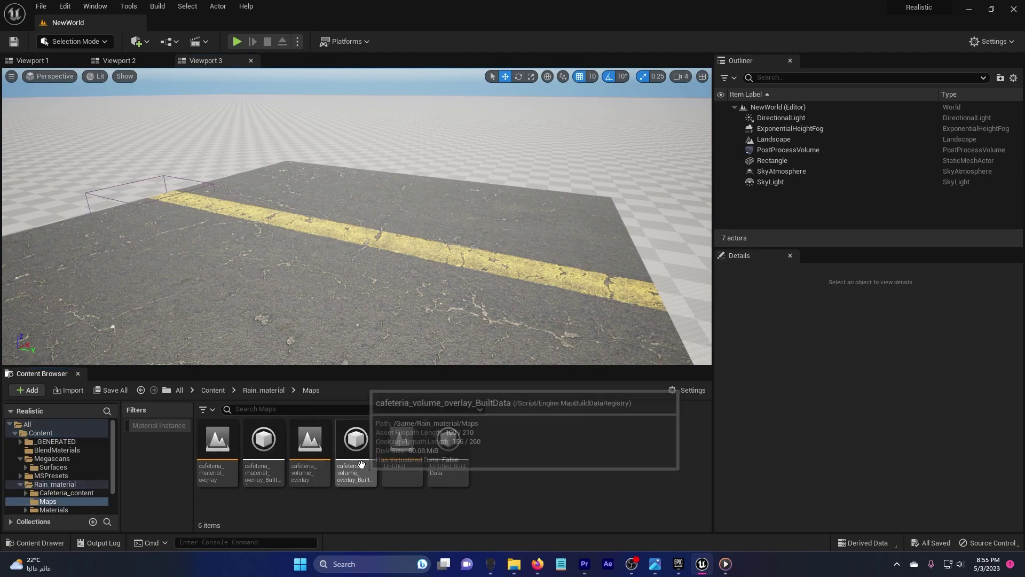
pyautogui.doubleClick(403, 439)
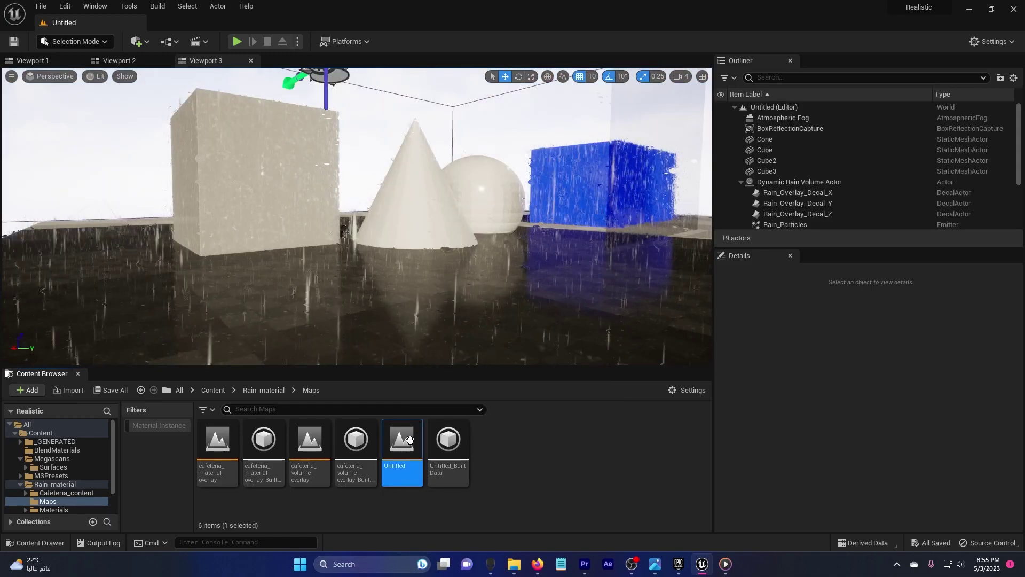
pyautogui.moveTo(484, 262); pyautogui.dragTo(443, 270, button='right')
pyautogui.moveTo(524, 262); pyautogui.dragTo(494, 259, button='right')
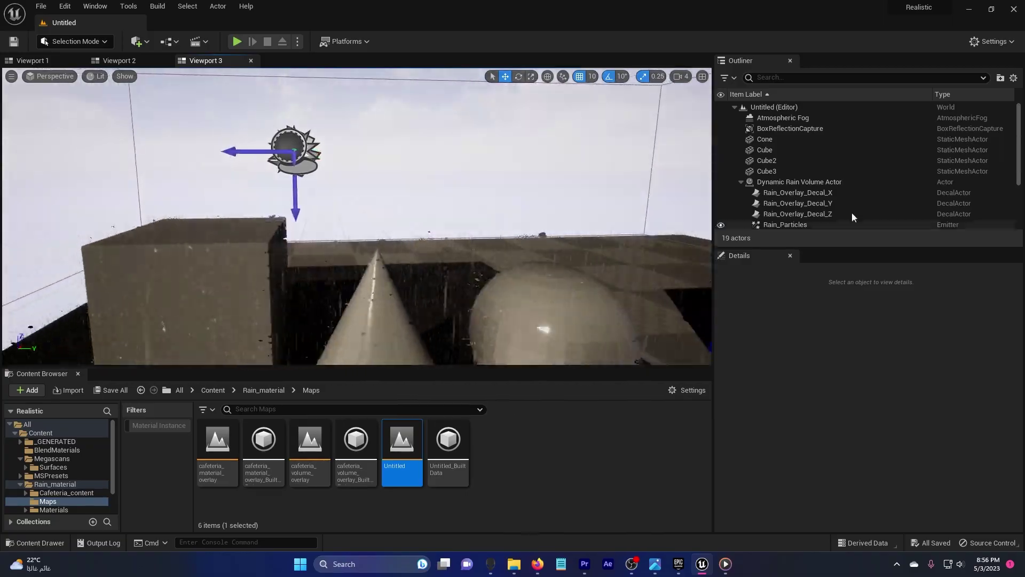
# Copy the Dynamic Rain Volume Actor together with its Rain_Overlay_Decal X, Y and Z actors and Rain_Particles.
pyautogui.click(840, 184)
pyautogui.scroll(-1, 840, 183)
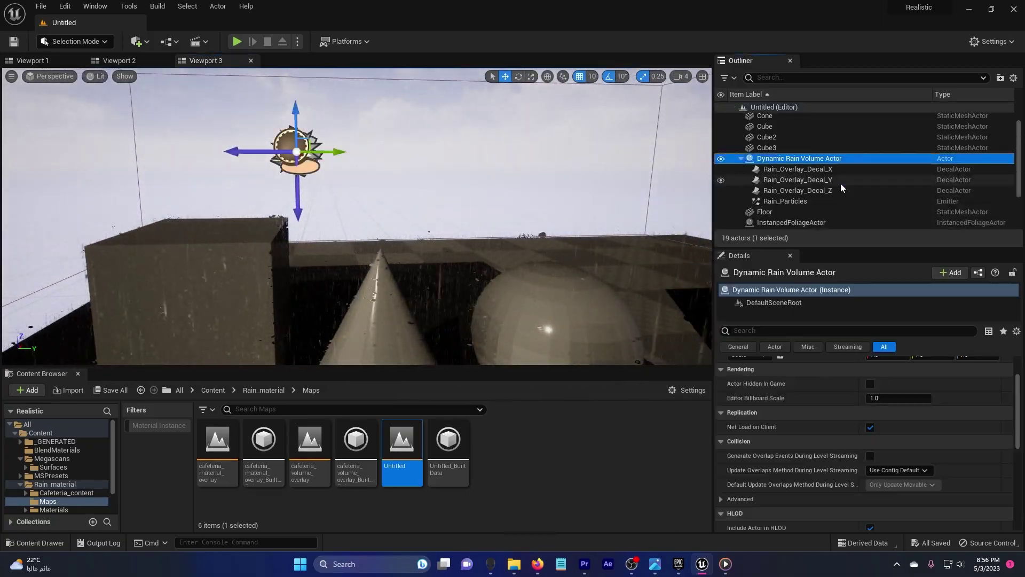
pyautogui.keyDown('shift'); pyautogui.click(829, 200); pyautogui.keyUp('shift')
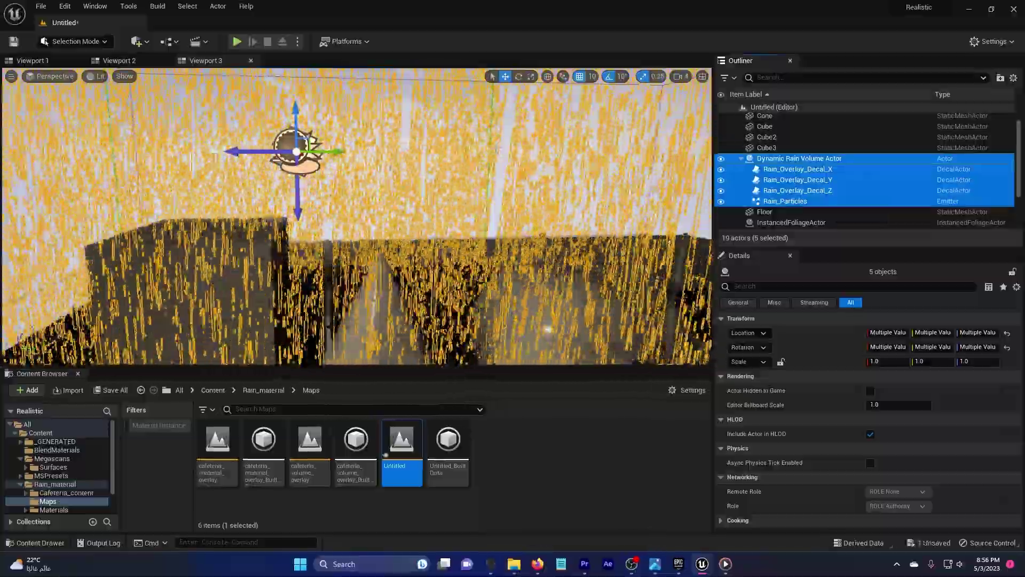
# Reopen the NewWorld level from the Content folder and paste the copied rain volume actors into it.
pyautogui.click(208, 390)
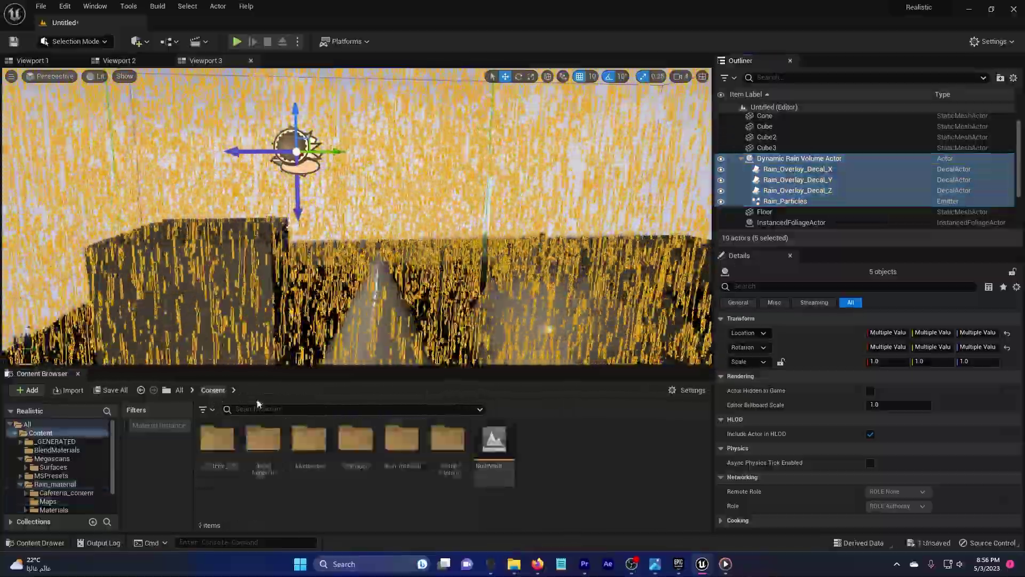
pyautogui.doubleClick(502, 441)
pyautogui.click(539, 397)
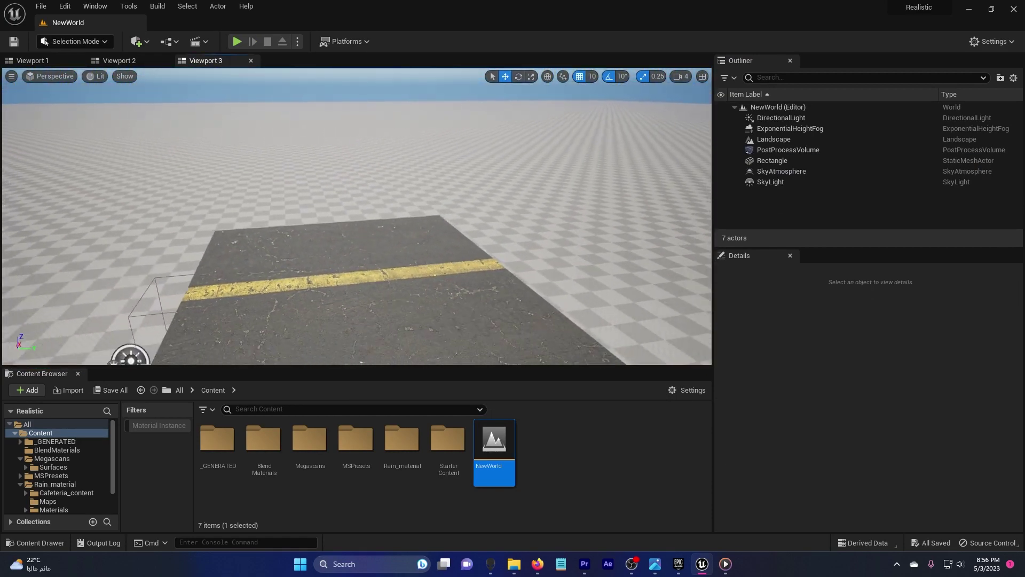
pyautogui.press('s')
pyautogui.hotkey('ctrl', 'v')
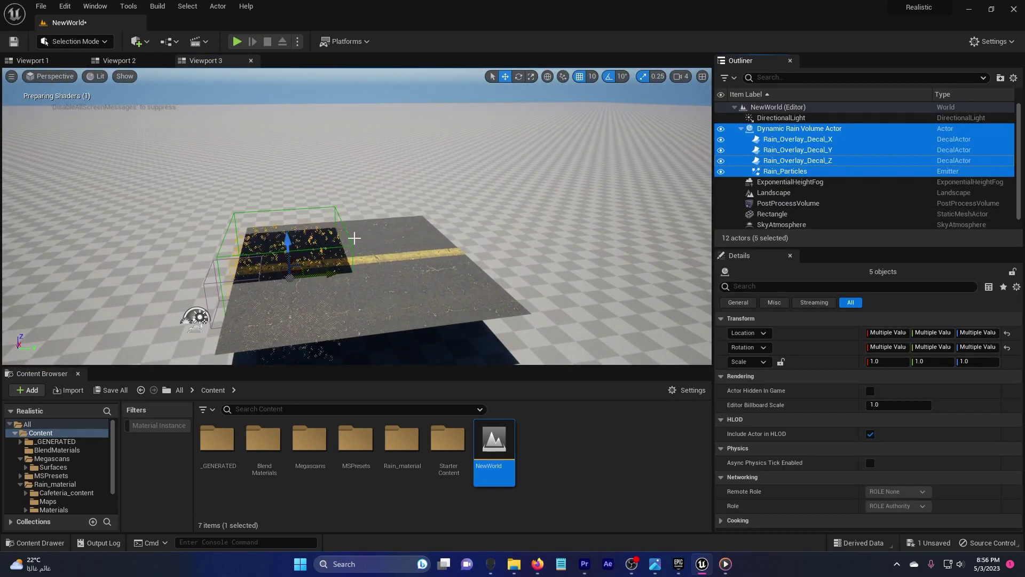
# Examine the pasted rain volume over the asphalt plane up close, selecting the Rectangle and the Dynamic Rain Volume Actor.
pyautogui.press('f')
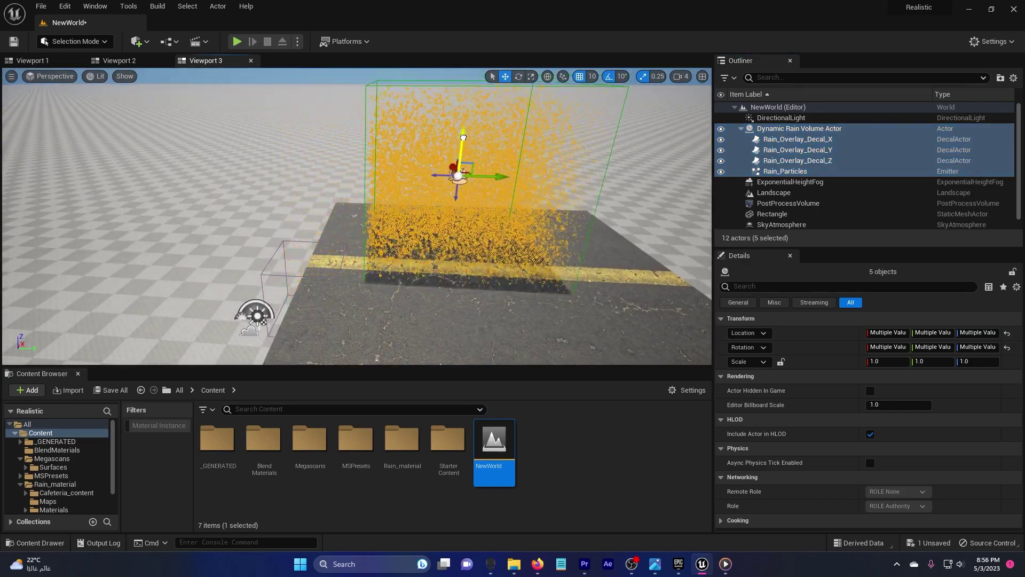
pyautogui.moveTo(463, 152); pyautogui.dragTo(526, 125, button='right')
pyautogui.press('w')
pyautogui.scroll(5, 457, 257)
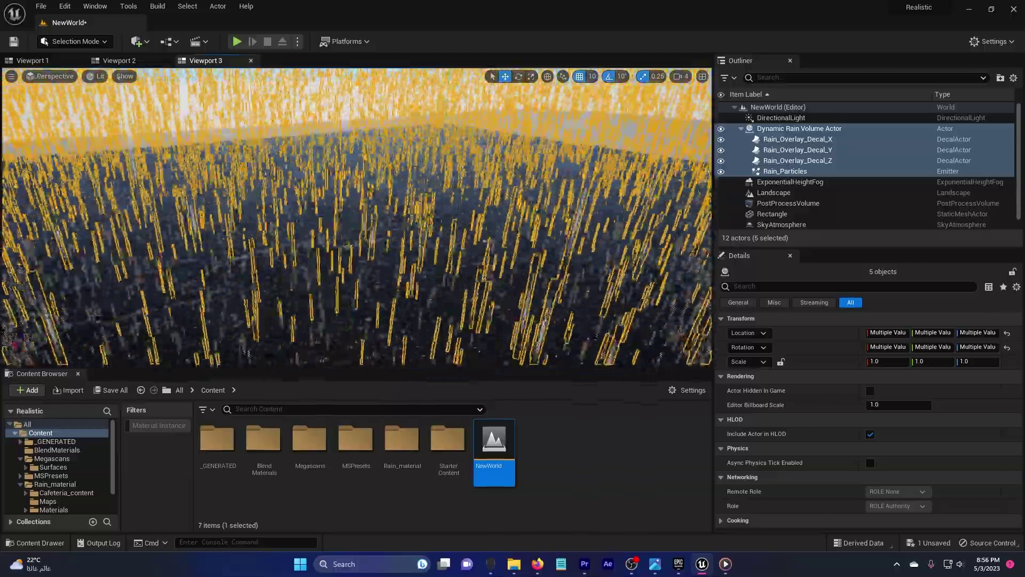
pyautogui.click(458, 257)
pyautogui.moveTo(458, 257)
pyautogui.mouseDown(button='right')
pyautogui.moveTo(491, 315)
pyautogui.moveTo(480, 275)
pyautogui.moveTo(459, 281)
pyautogui.moveTo(446, 254)
pyautogui.moveTo(462, 245)
pyautogui.moveTo(462, 182)
pyautogui.moveTo(467, 259)
pyautogui.moveTo(469, 248)
pyautogui.moveTo(449, 235)
pyautogui.moveTo(458, 249)
pyautogui.mouseUp(button='right')
pyautogui.press('s')
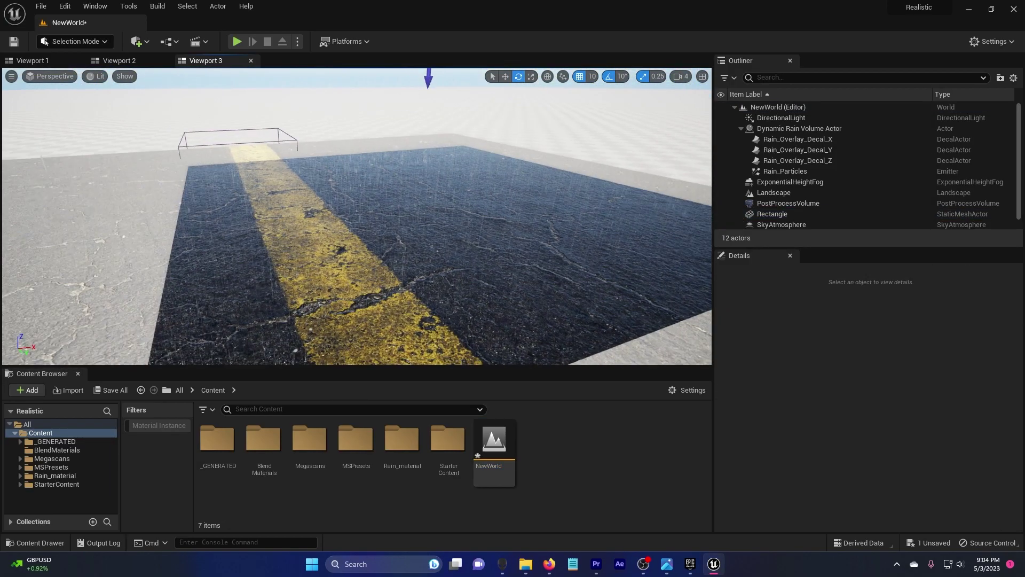
pyautogui.press('s')
pyautogui.moveTo(356, 216)
pyautogui.mouseDown(button='right')
pyautogui.moveTo(411, 221)
pyautogui.moveTo(352, 214)
pyautogui.mouseUp(button='right')
pyautogui.click(497, 190)
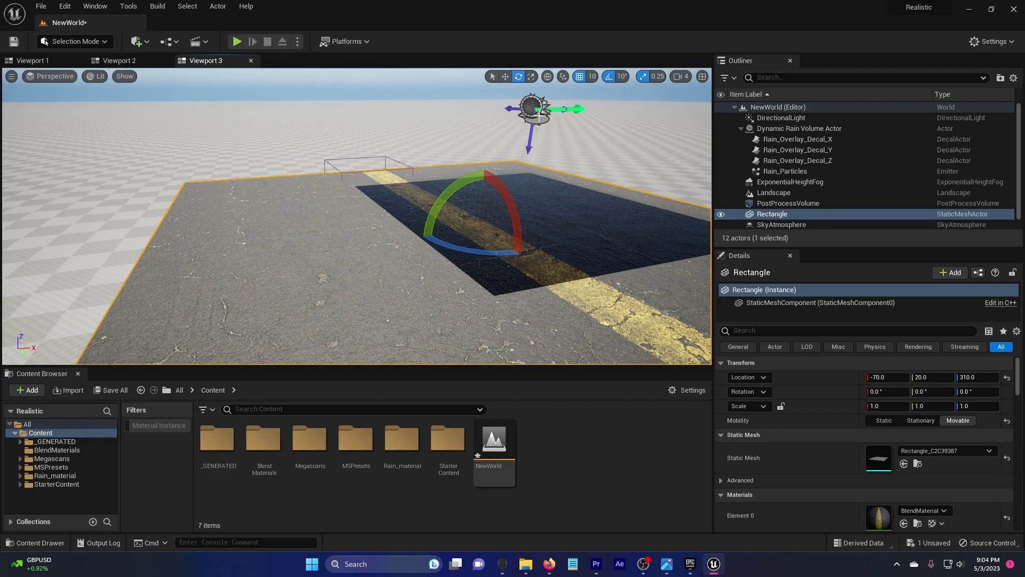
pyautogui.click(532, 108)
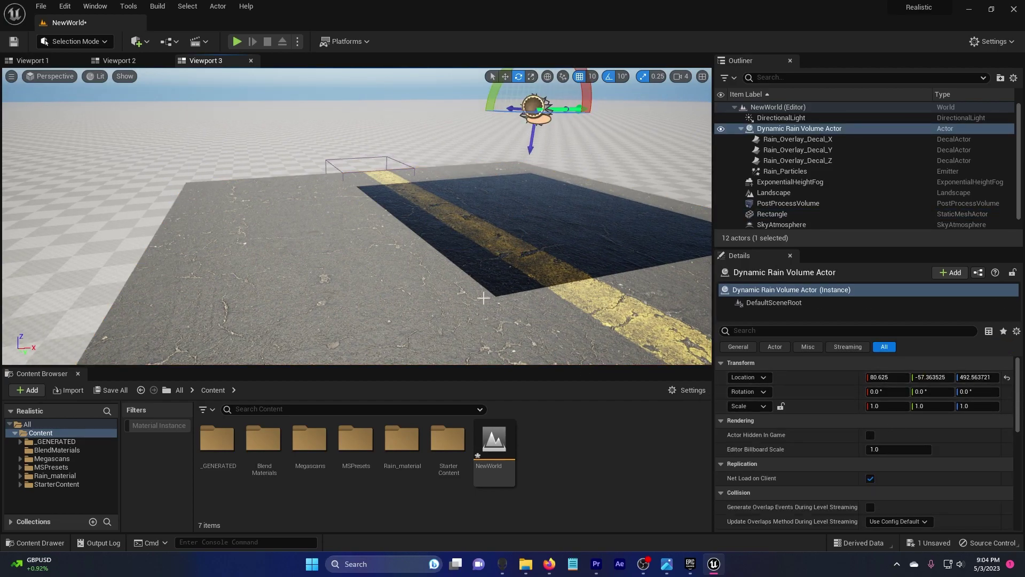
pyautogui.moveTo(505, 295)
pyautogui.mouseDown(button='right')
pyautogui.moveTo(549, 291)
pyautogui.moveTo(518, 282)
pyautogui.moveTo(506, 294)
pyautogui.mouseUp(button='right')
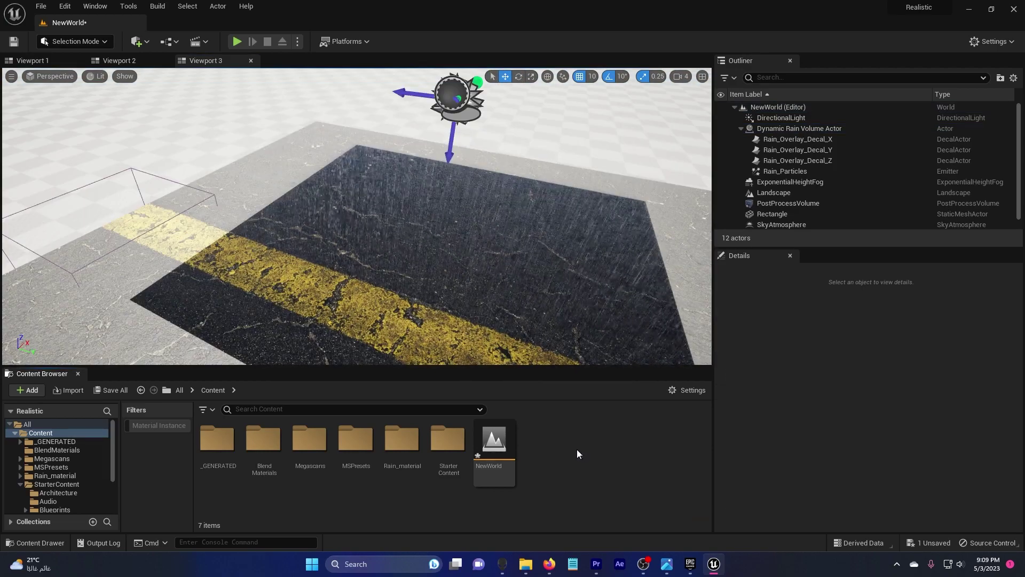
# Create a new material named Em in the Content folder and open its material graph.
pyautogui.rightClick(568, 448)
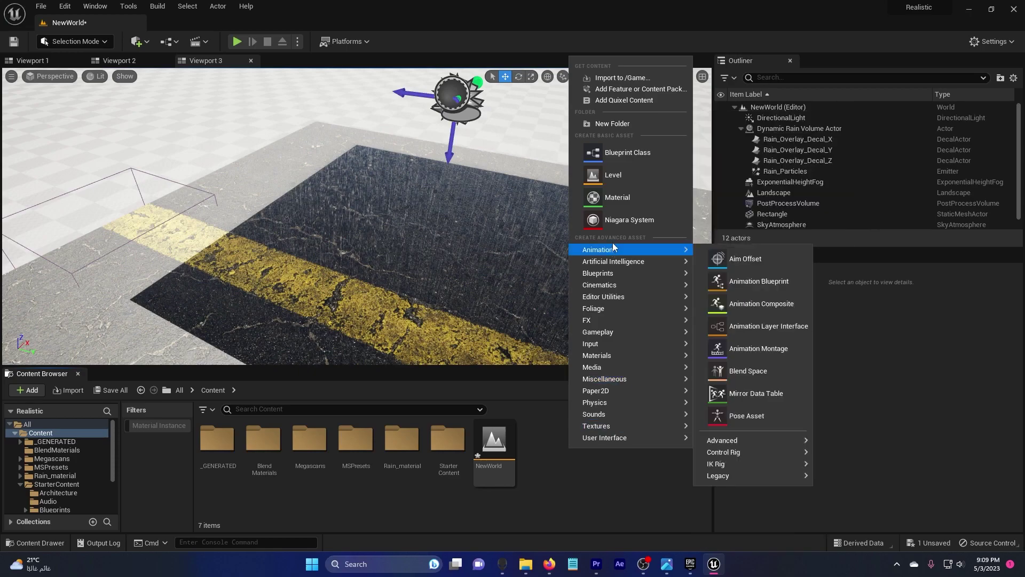
pyautogui.click(623, 206)
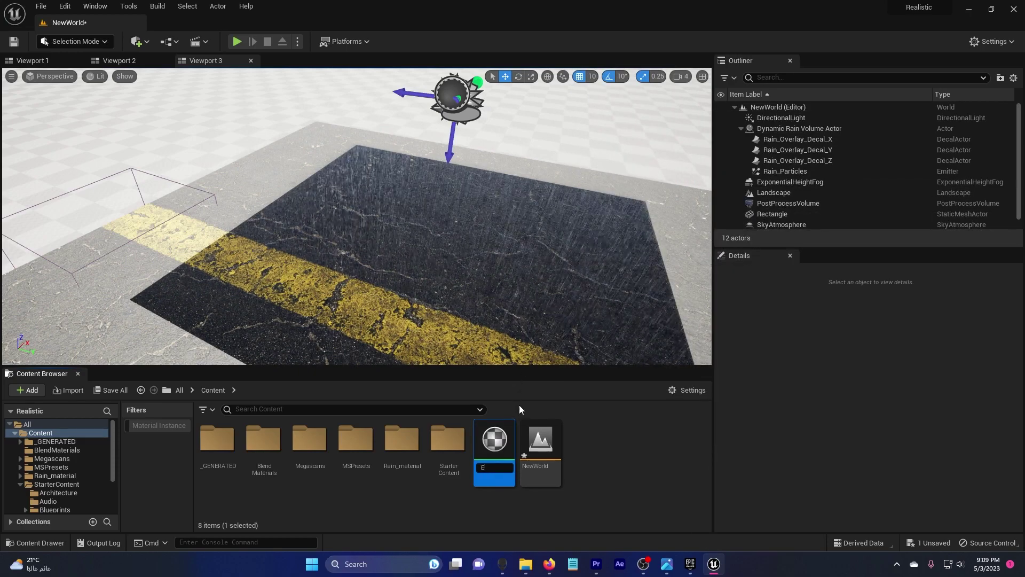
pyautogui.write('Em')
pyautogui.press('Return')
pyautogui.doubleClick(492, 445)
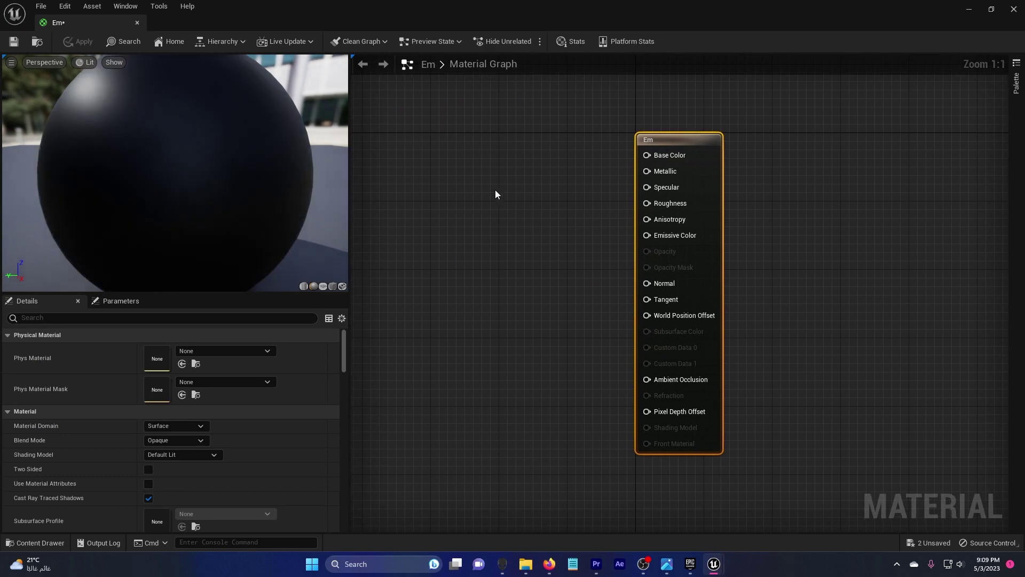
# Add a Constant, a Constant3Vector and a Multiply node to the Em graph, and arrange the two constants one above the other.
pyautogui.moveTo(495, 190); pyautogui.dragTo(567, 219, button='right')
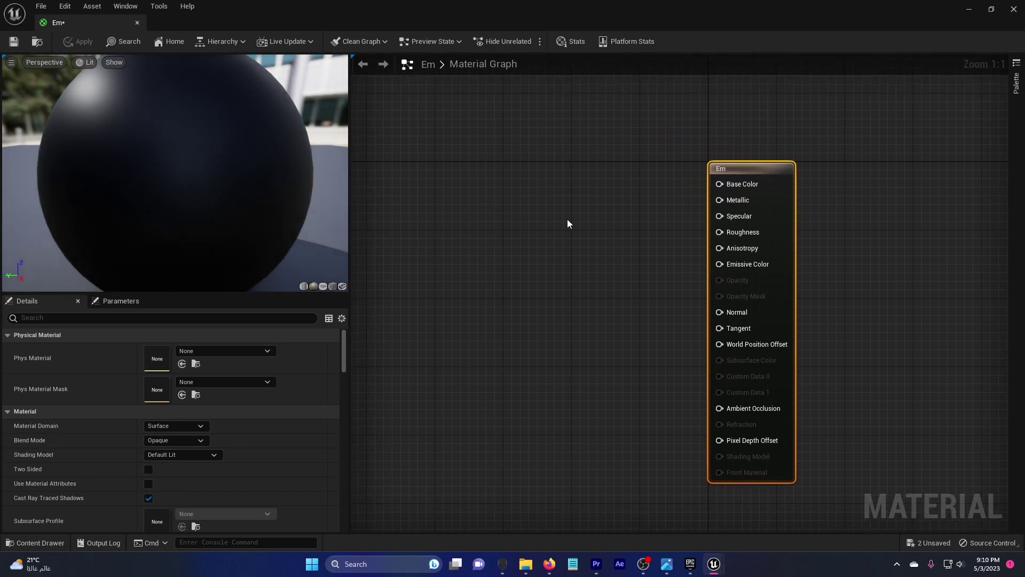
pyautogui.click(489, 175)
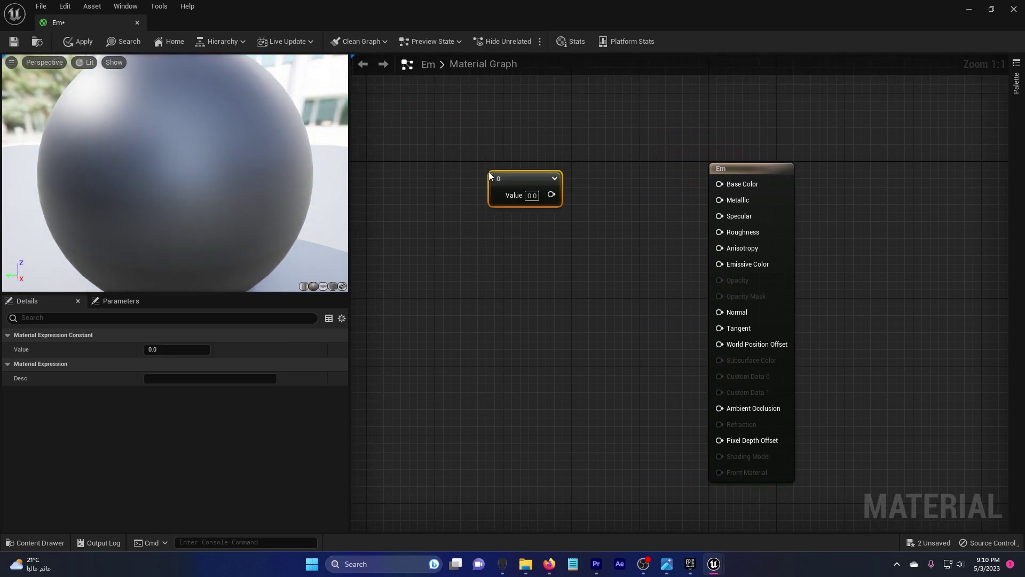
pyautogui.click(433, 163)
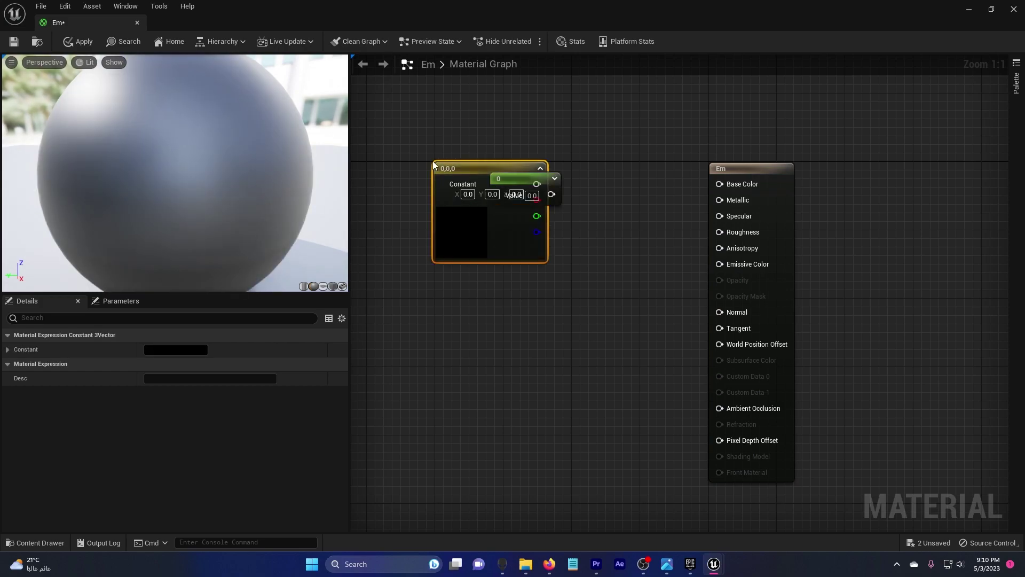
pyautogui.click(525, 336)
pyautogui.moveTo(474, 172); pyautogui.dragTo(511, 121)
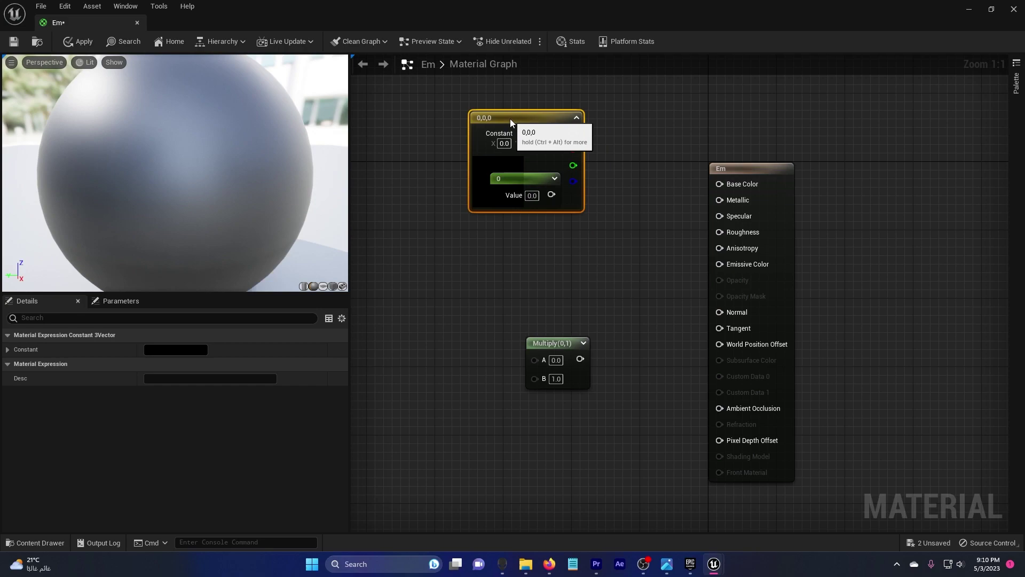
pyautogui.moveTo(519, 179); pyautogui.dragTo(574, 150)
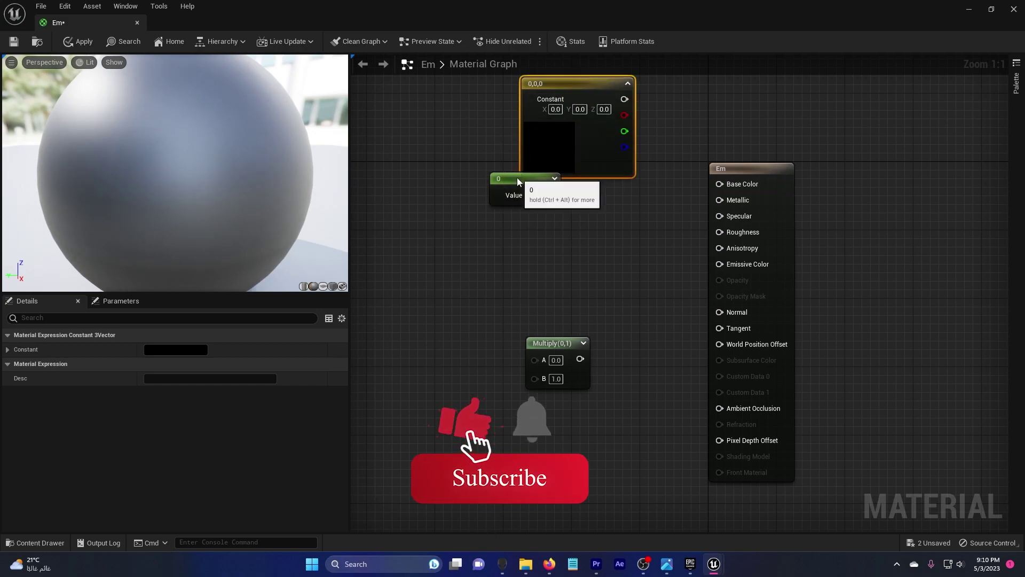
pyautogui.moveTo(514, 179); pyautogui.dragTo(457, 291)
pyautogui.moveTo(568, 92); pyautogui.dragTo(491, 169)
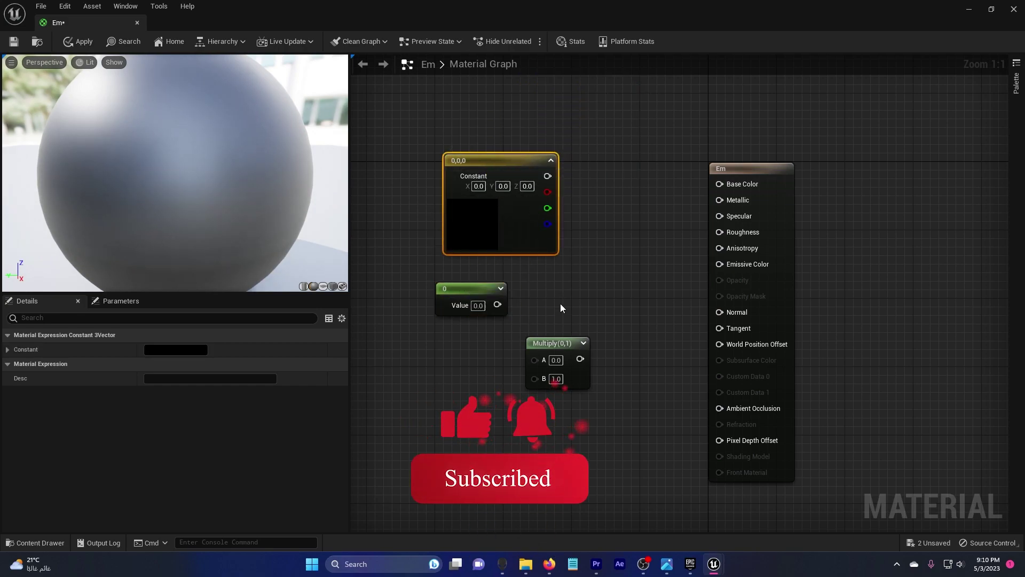
# Wire the Constant3Vector and Constant into Multiply's A and B inputs, and its output into Base Color and Emissive Color.
pyautogui.moveTo(559, 344); pyautogui.dragTo(619, 279)
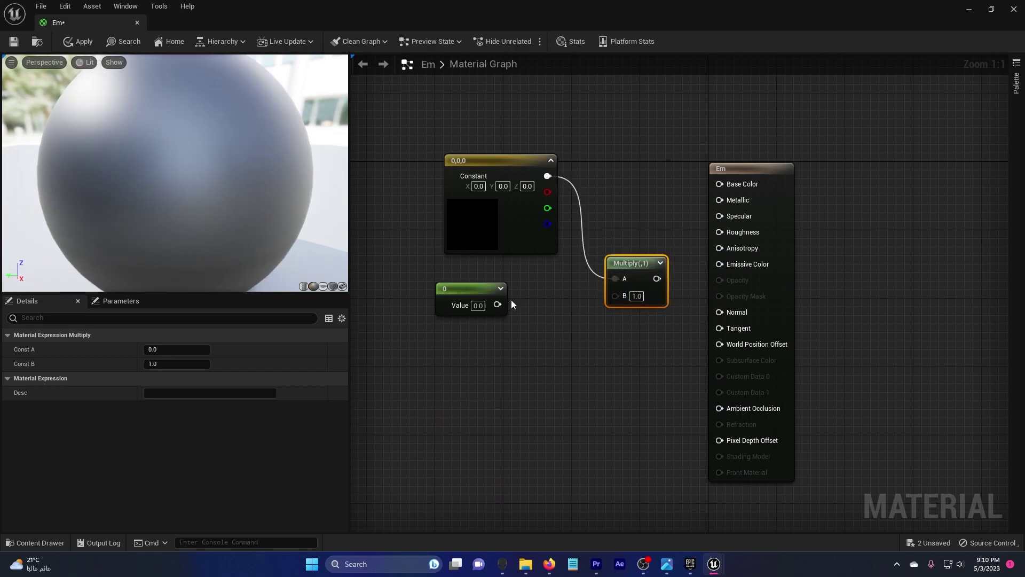
pyautogui.moveTo(497, 304); pyautogui.dragTo(719, 184)
pyautogui.moveTo(630, 296); pyautogui.dragTo(719, 318)
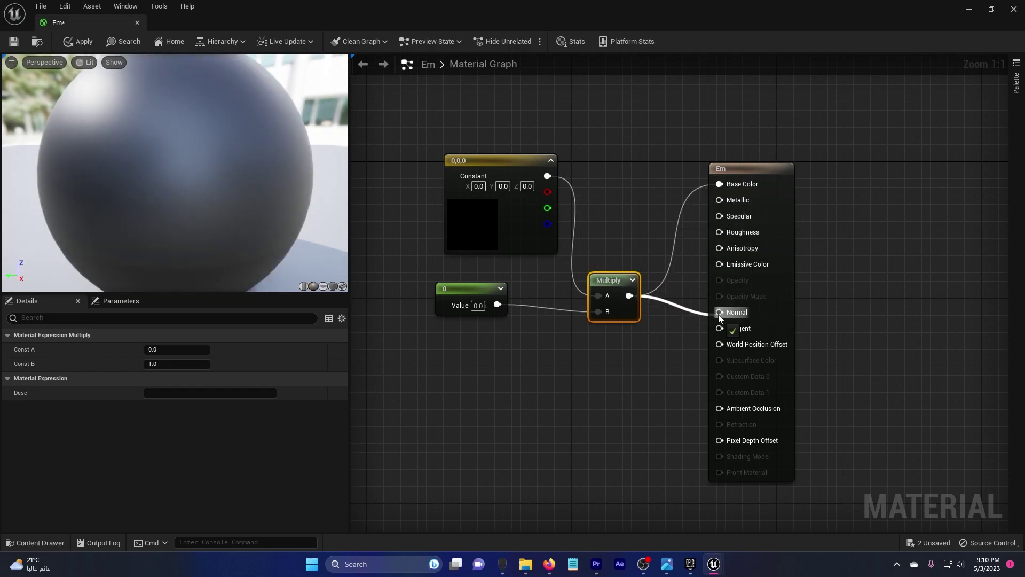
pyautogui.moveTo(728, 265); pyautogui.dragTo(710, 268)
# Set the Constant3Vector color to white (1, 1, 1), with the whole preview sphere in view.
pyautogui.scroll(-5, 200, 152)
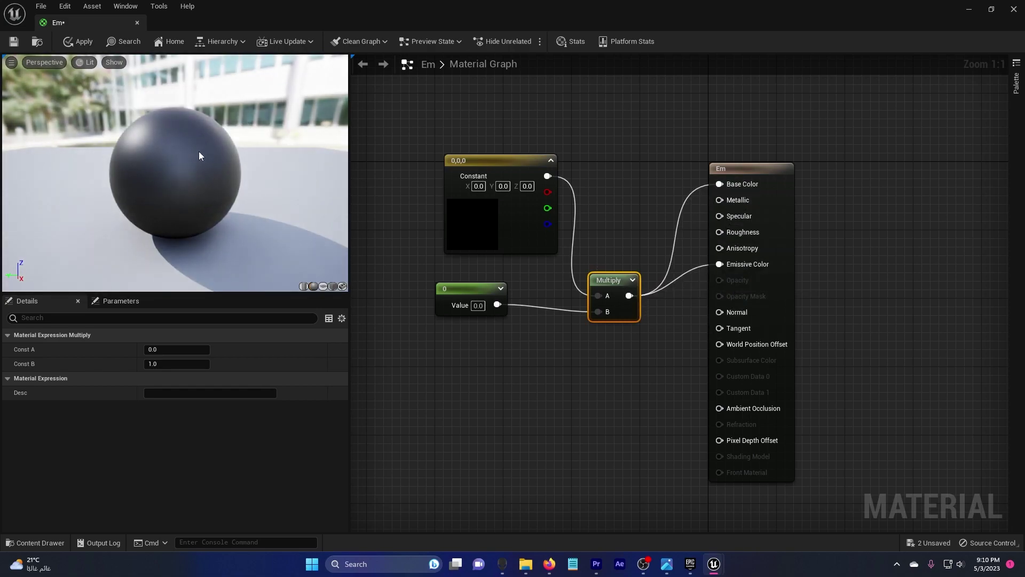
pyautogui.moveTo(116, 179)
pyautogui.mouseDown(button='middle')
pyautogui.moveTo(52, 185)
pyautogui.moveTo(122, 184)
pyautogui.mouseUp(button='middle')
pyautogui.doubleClick(455, 231)
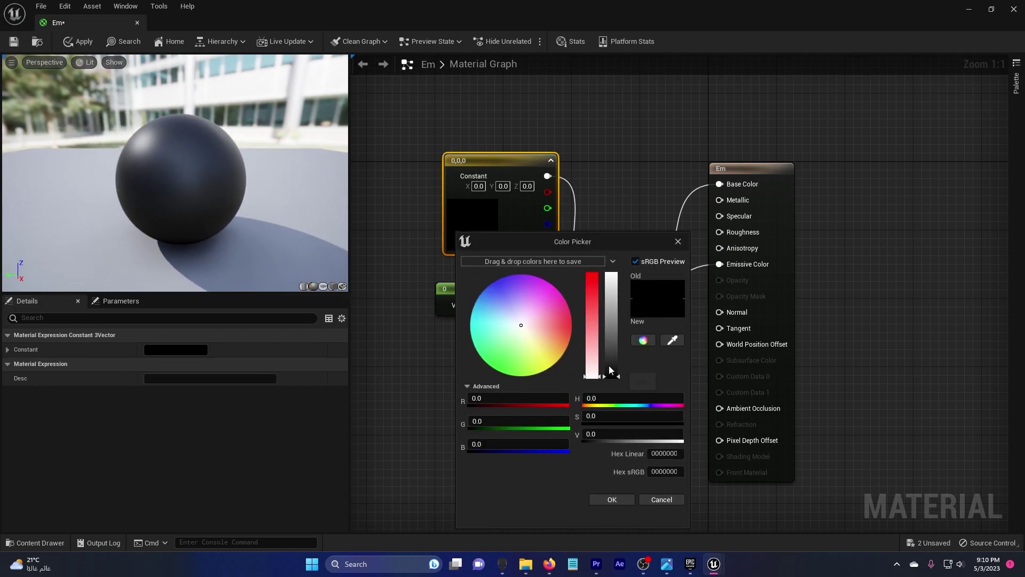
pyautogui.moveTo(608, 365); pyautogui.dragTo(611, 275)
pyautogui.click(610, 498)
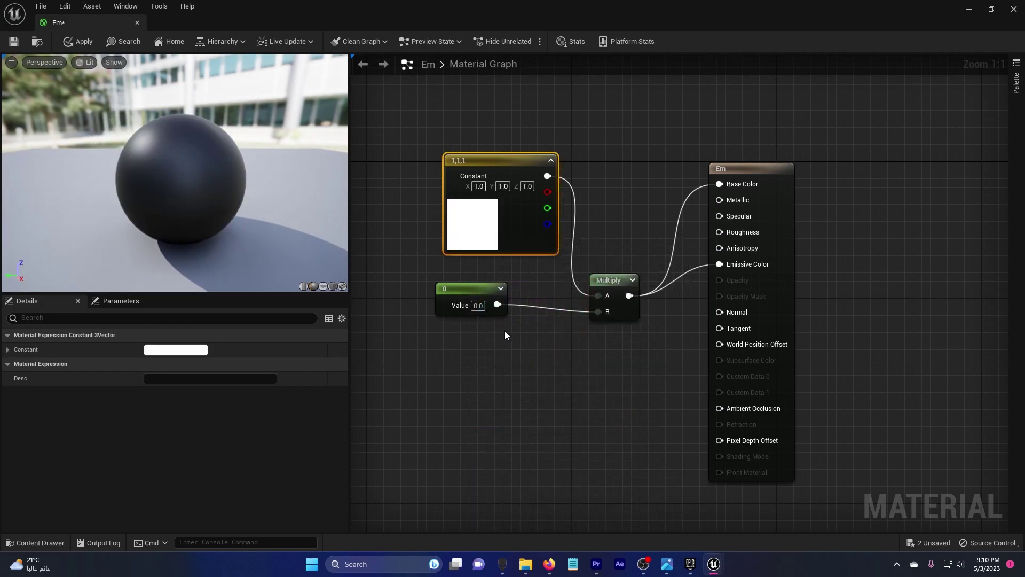
# Set the Constant node's value to 5 and apply the changes to the Em material.
pyautogui.click(465, 288)
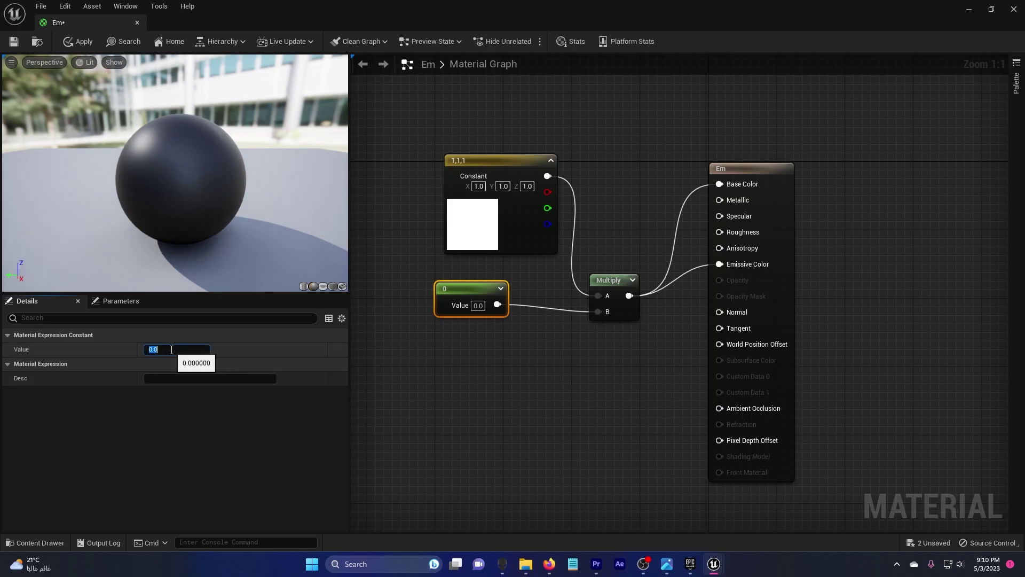
pyautogui.write('5')
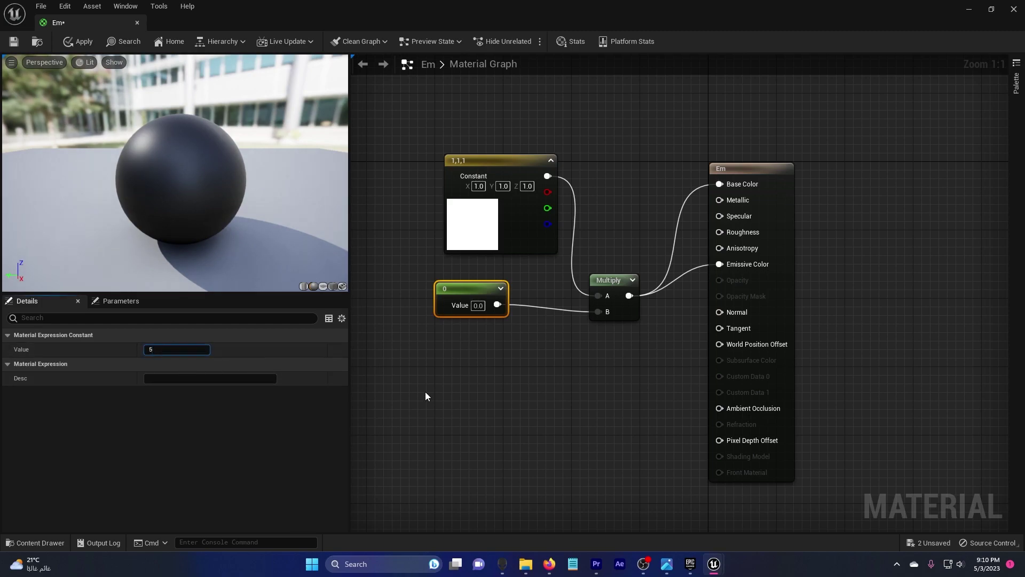
pyautogui.click(425, 392)
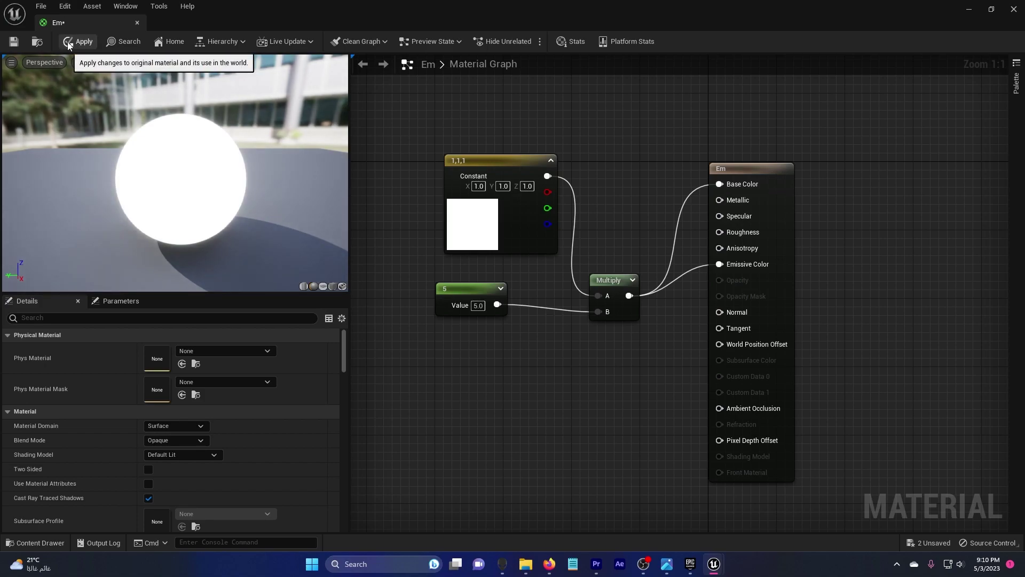
pyautogui.click(67, 41)
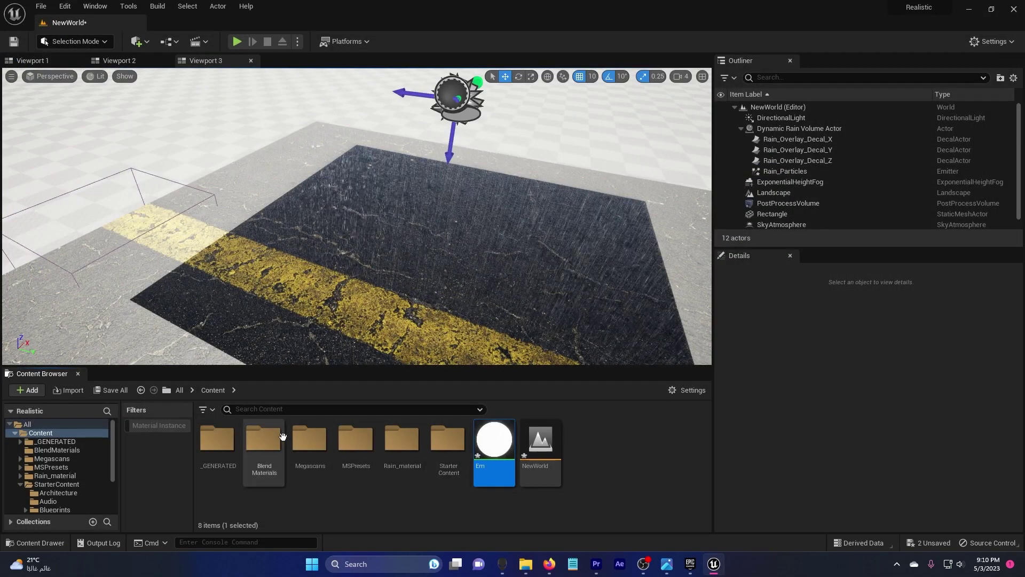
# Place Pillar_50x500 from the StarterContent Architecture folder on the rainy asphalt and scale its height to 0.25.
pyautogui.doubleClick(449, 440)
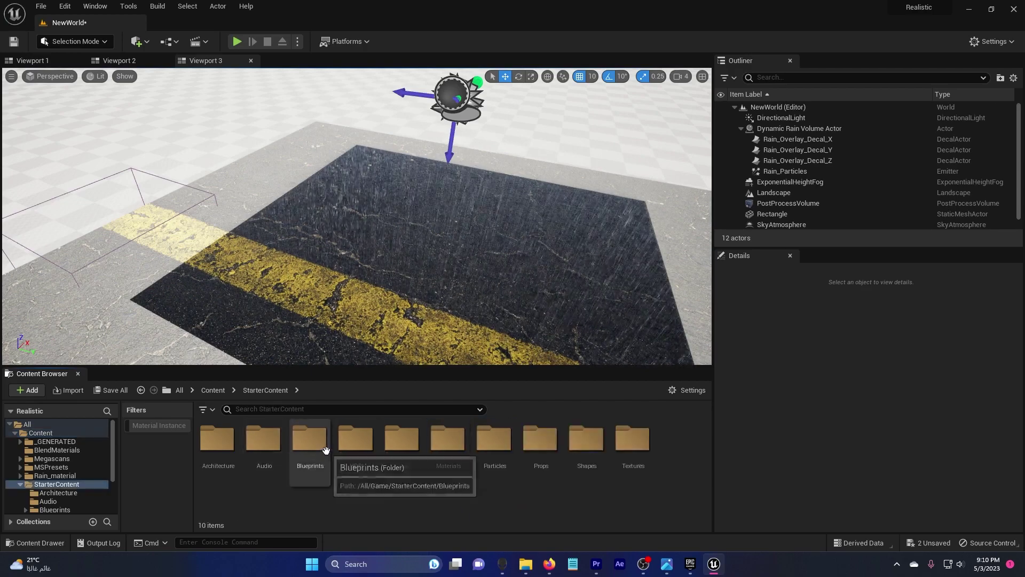
pyautogui.doubleClick(218, 437)
pyautogui.click(264, 443)
pyautogui.moveTo(264, 443); pyautogui.dragTo(374, 239)
pyautogui.moveTo(374, 239); pyautogui.dragTo(392, 251, button='right')
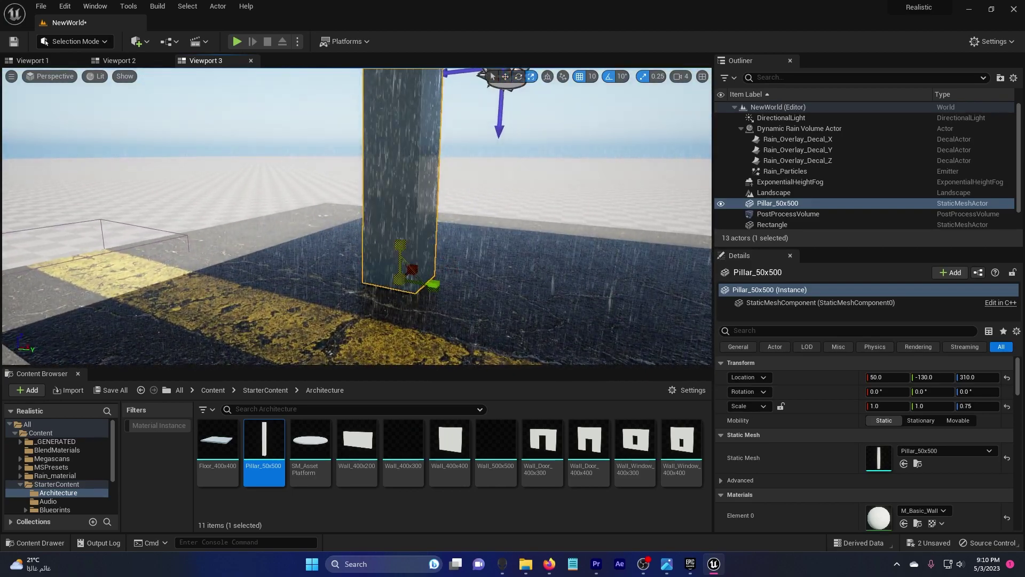
pyautogui.moveTo(400, 254); pyautogui.dragTo(400, 277)
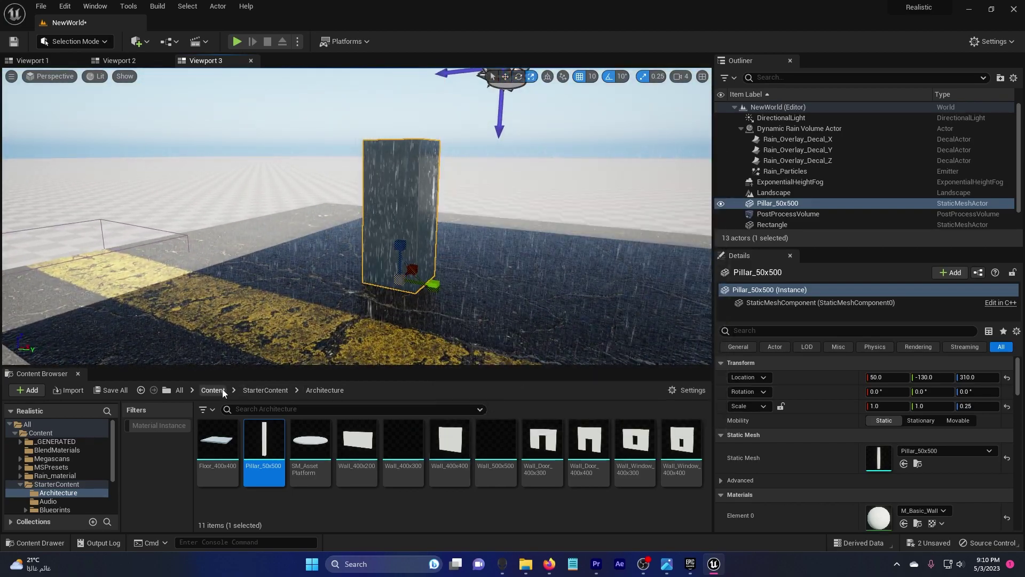
# Undo the pillar's scaling and assign the Em material from the Content folder to its Element 0 slot.
pyautogui.click(213, 389)
pyautogui.moveTo(476, 400); pyautogui.dragTo(406, 213)
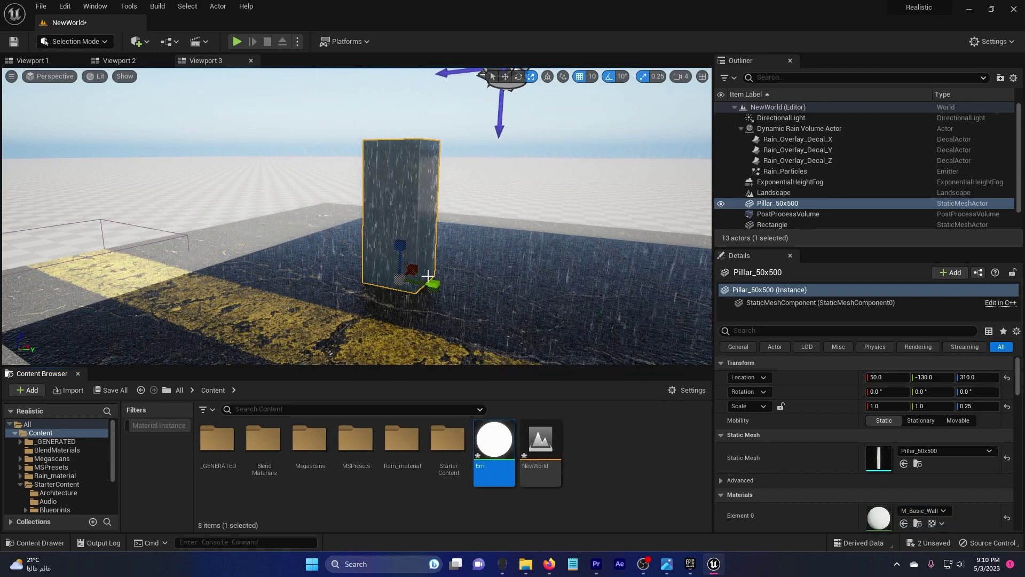
pyautogui.hotkey('ctrl', 'z')
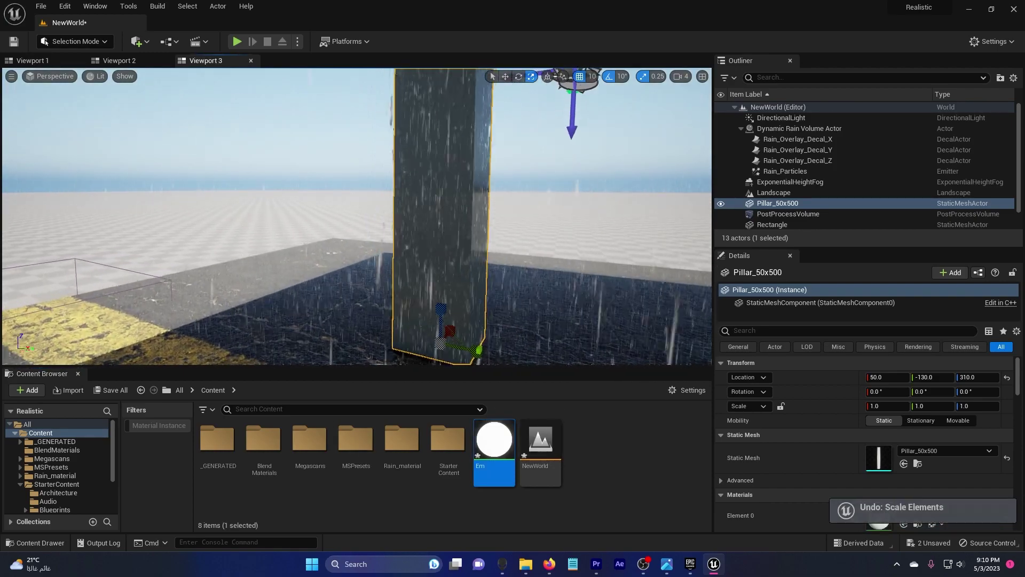
pyautogui.scroll(-2, 787, 450)
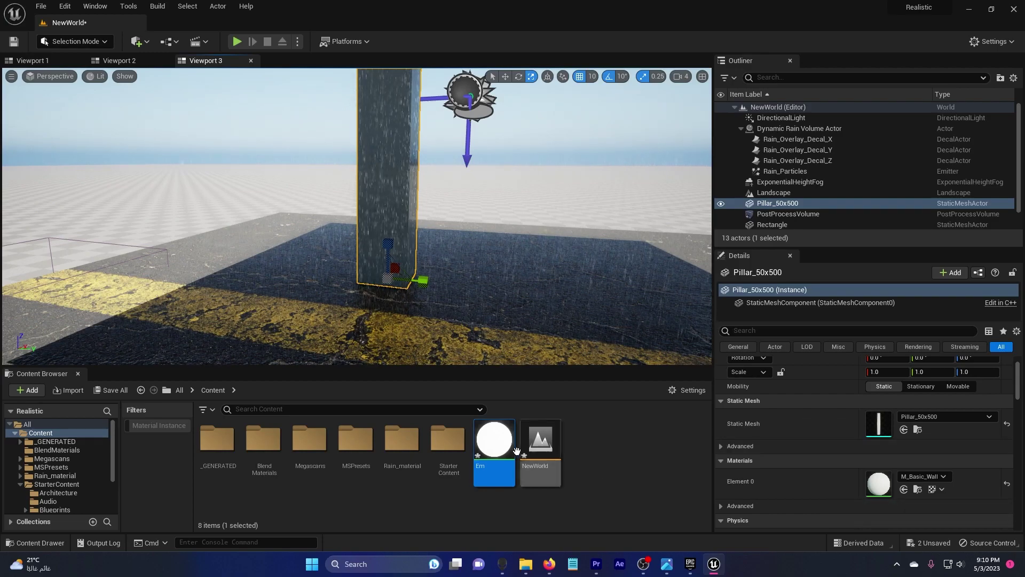
pyautogui.moveTo(494, 442); pyautogui.dragTo(892, 487)
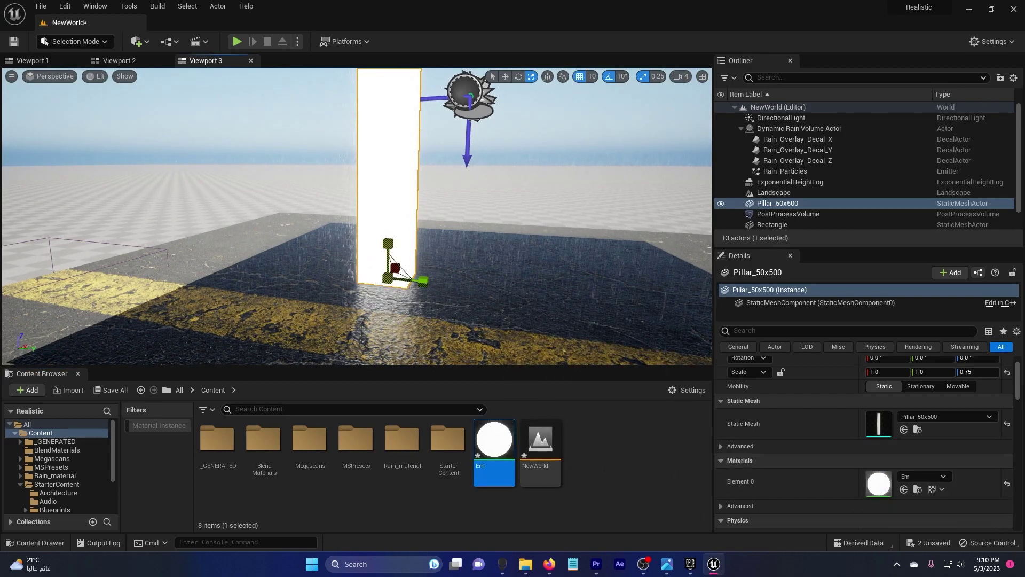
# Shorten the glowing pillar along its Z axis and clear the selection.
pyautogui.moveTo(395, 257)
pyautogui.mouseDown()
pyautogui.moveTo(396, 293)
pyautogui.moveTo(401, 238)
pyautogui.mouseUp()
pyautogui.press('d')
pyautogui.moveTo(490, 197); pyautogui.dragTo(167, 122, button='right')
pyautogui.click(167, 122)
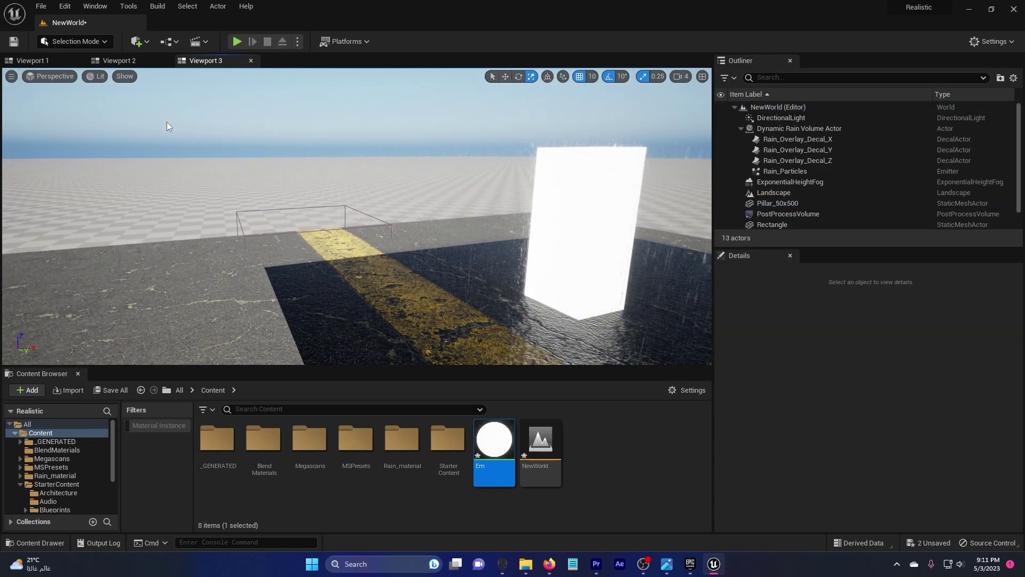
# Rotate the sun light until the scene is night-dark, and inspect the pillar's reflection on the wet asphalt.
pyautogui.hotkey('ctrl', 'l')
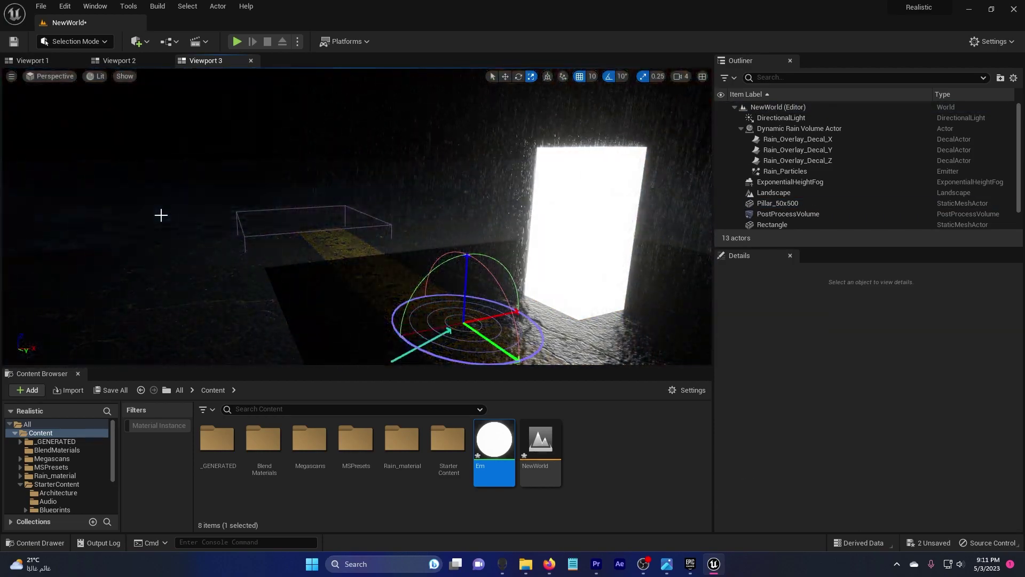
pyautogui.moveTo(225, 222); pyautogui.dragTo(280, 218, button='right')
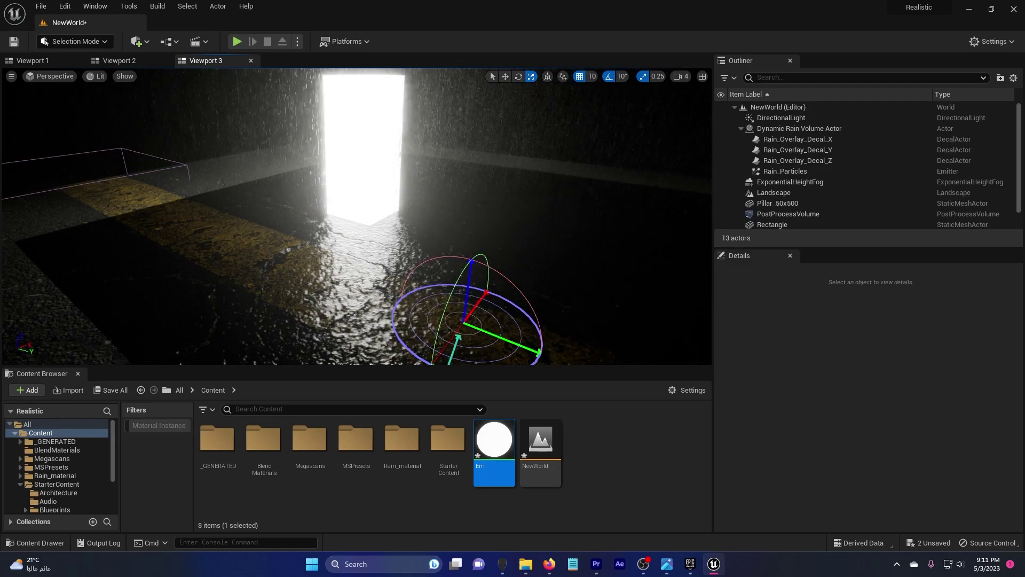
pyautogui.moveTo(199, 131)
pyautogui.mouseDown(button='right')
pyautogui.moveTo(230, 146)
pyautogui.moveTo(199, 131)
pyautogui.mouseUp(button='right')
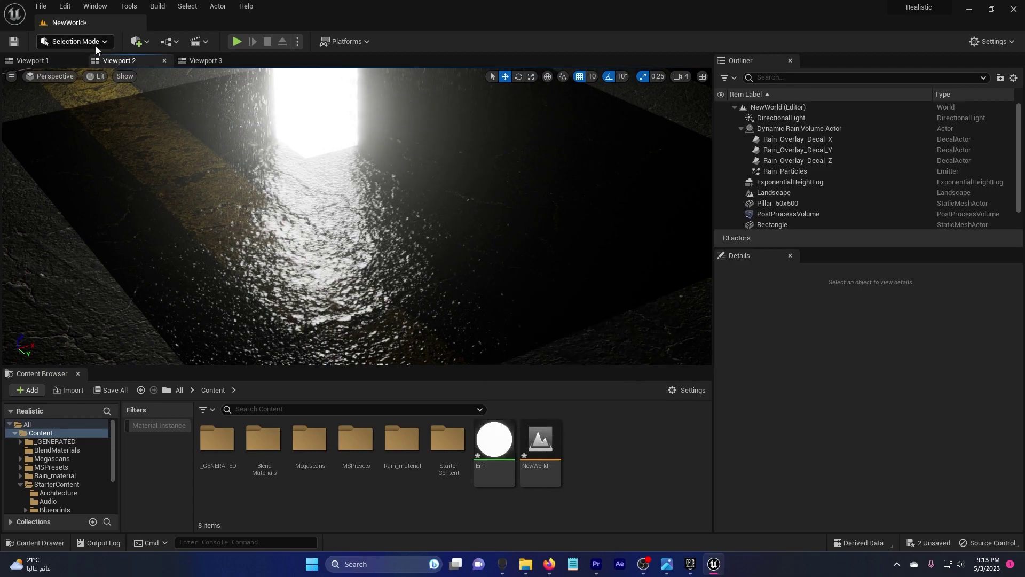
# Add a Cine Camera Actor to the scene, pilot it, and frame the glowing pillar's reflection on the wet asphalt.
pyautogui.click(137, 41)
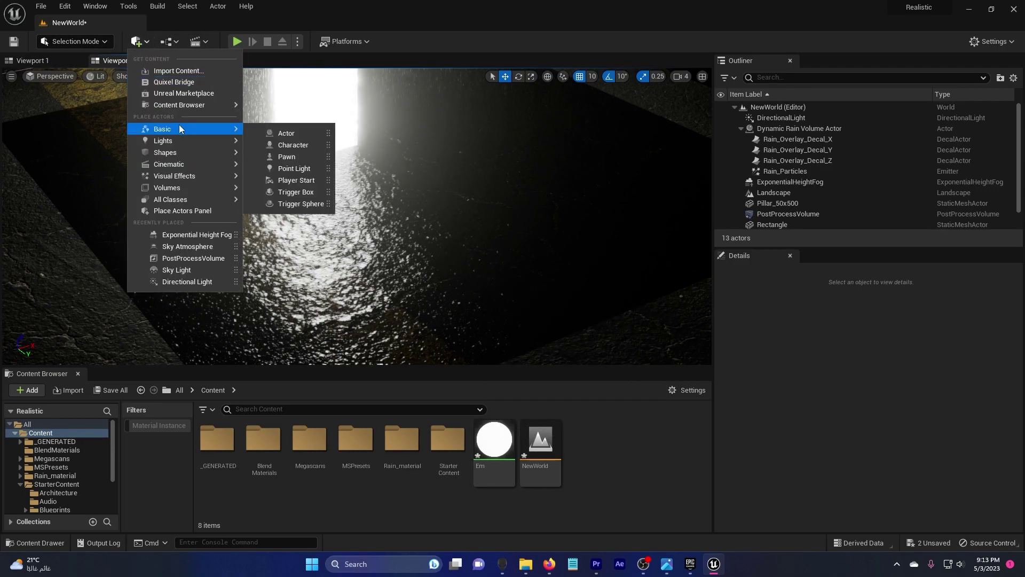
pyautogui.moveTo(186, 168)
pyautogui.moveTo(264, 167); pyautogui.dragTo(395, 158)
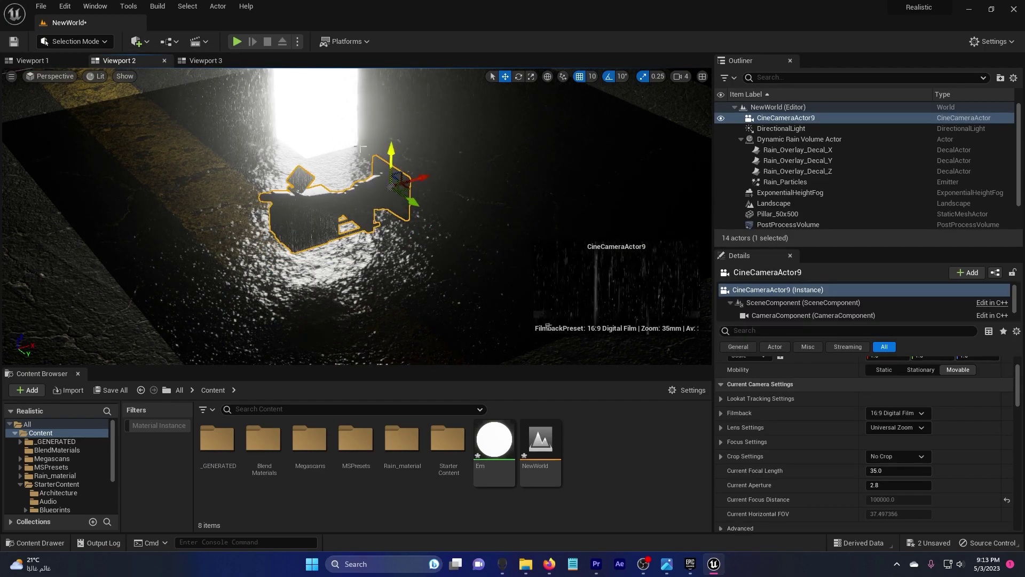
pyautogui.click(63, 76)
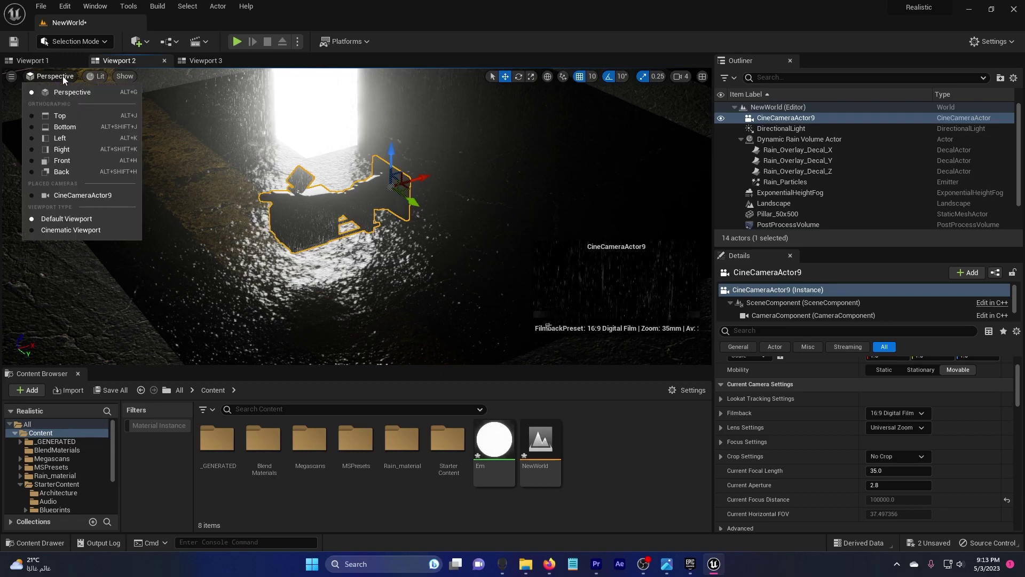
pyautogui.click(96, 197)
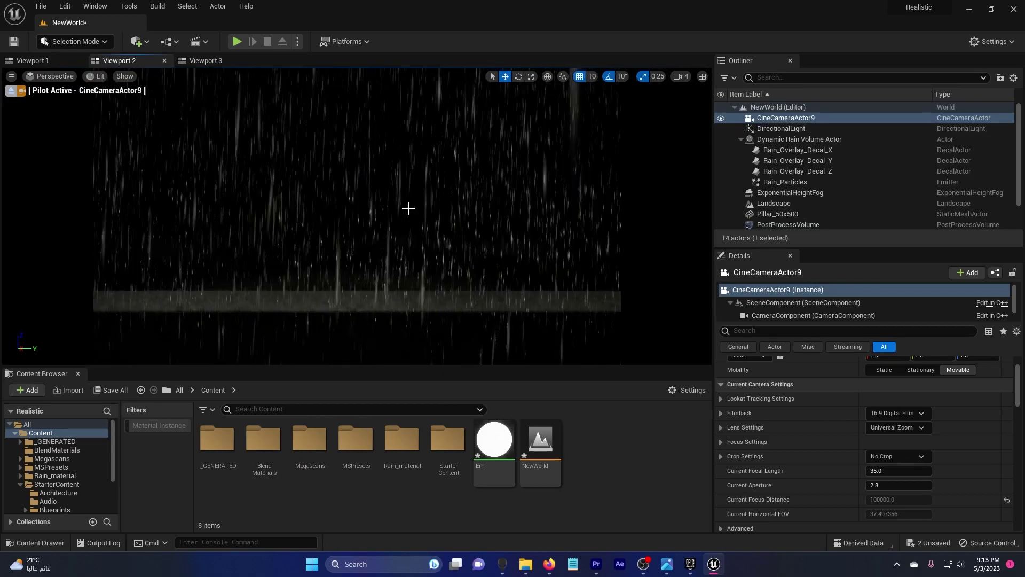
pyautogui.moveTo(409, 208); pyautogui.dragTo(417, 187, button='right')
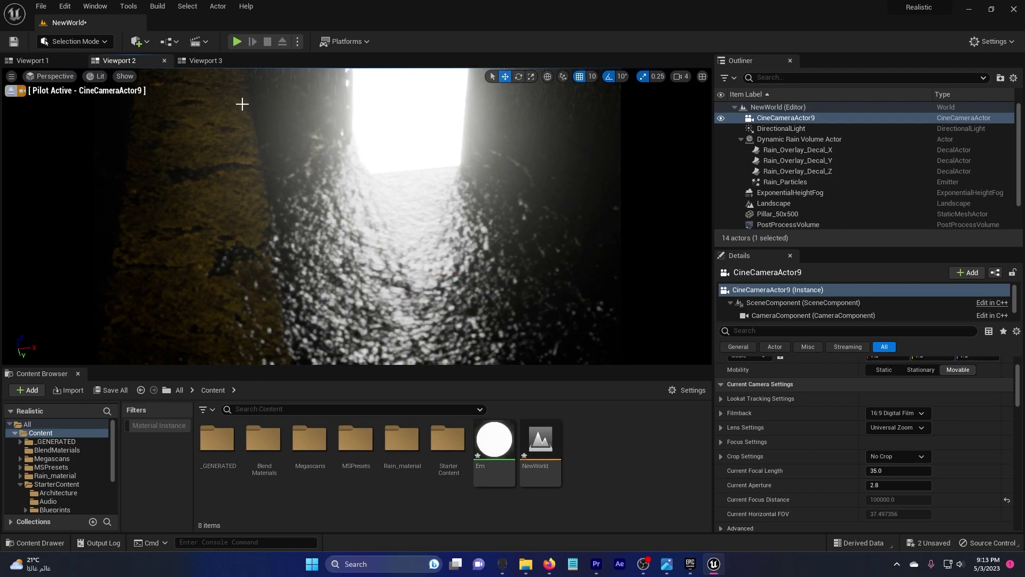
pyautogui.click(95, 6)
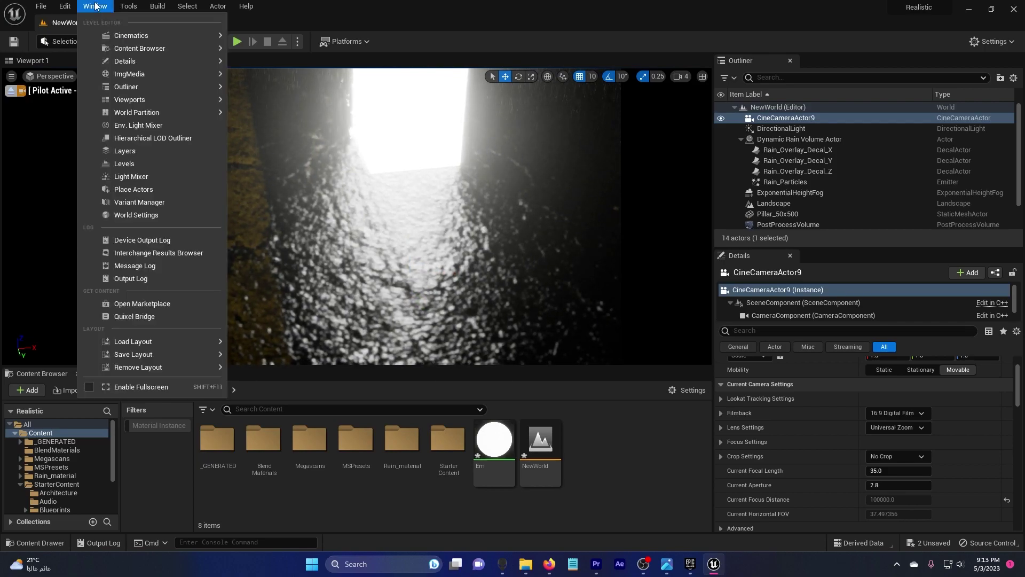
pyautogui.moveTo(148, 99)
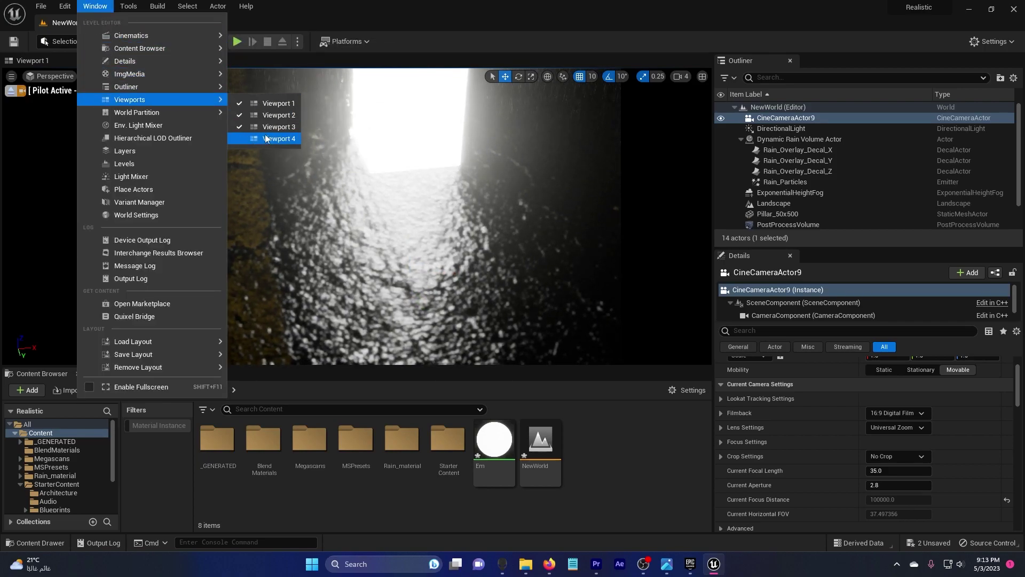
pyautogui.click(574, 441)
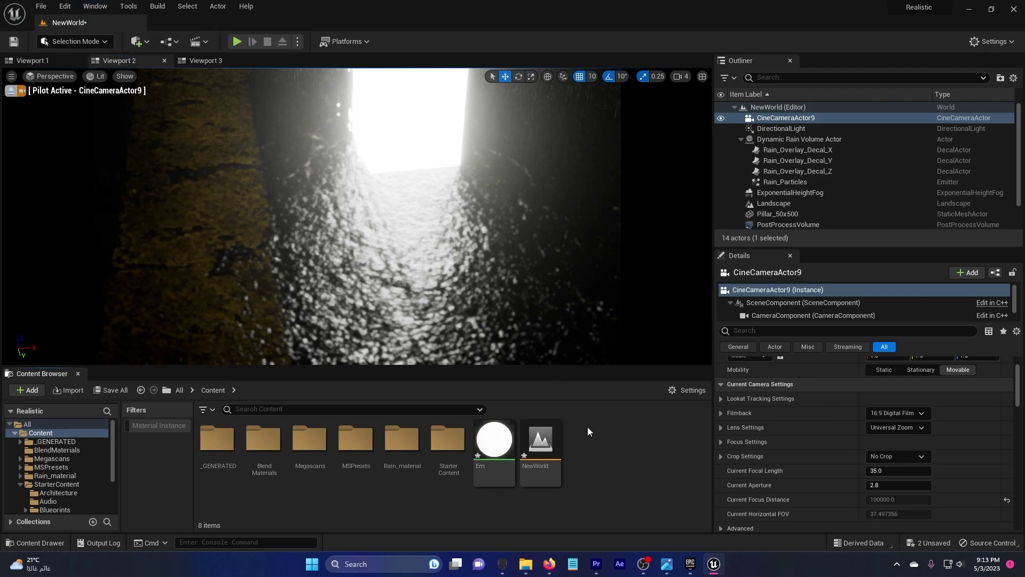
# Reduce the cine camera's Manual Focus Distance to about 348 cm in its Focus Settings.
pyautogui.scroll(-3, 833, 426)
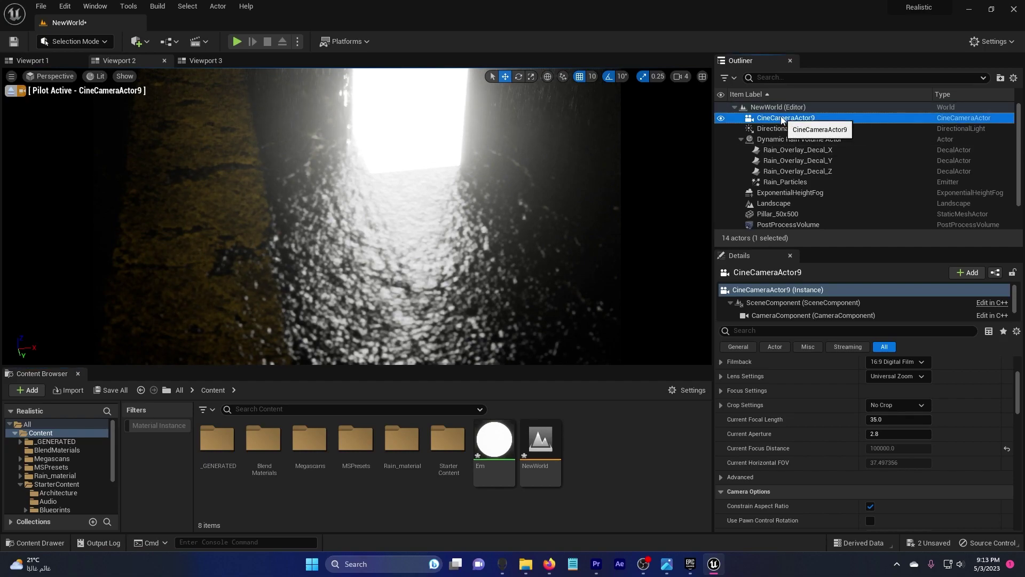
pyautogui.click(722, 390)
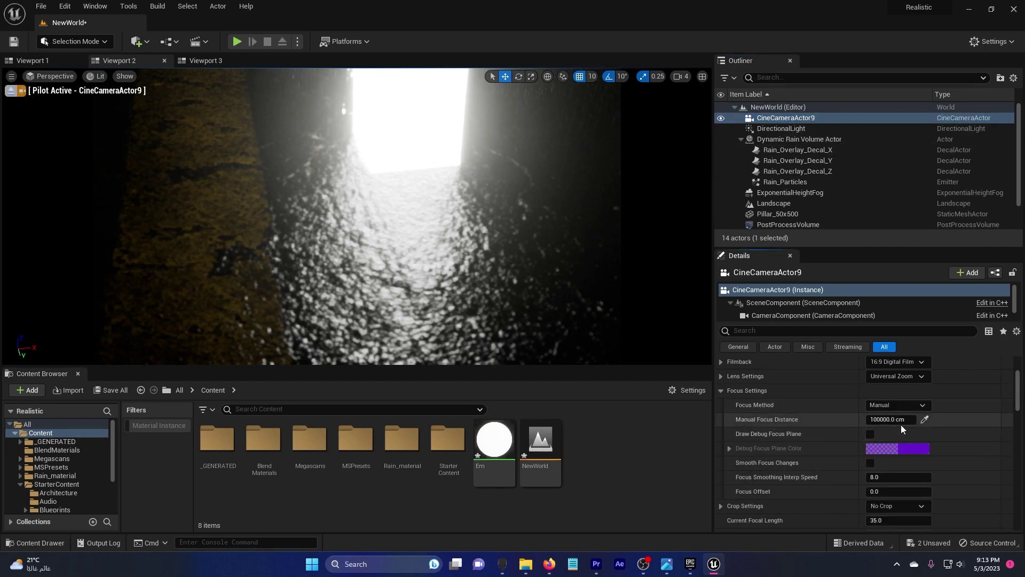
pyautogui.moveTo(902, 420); pyautogui.dragTo(886, 421)
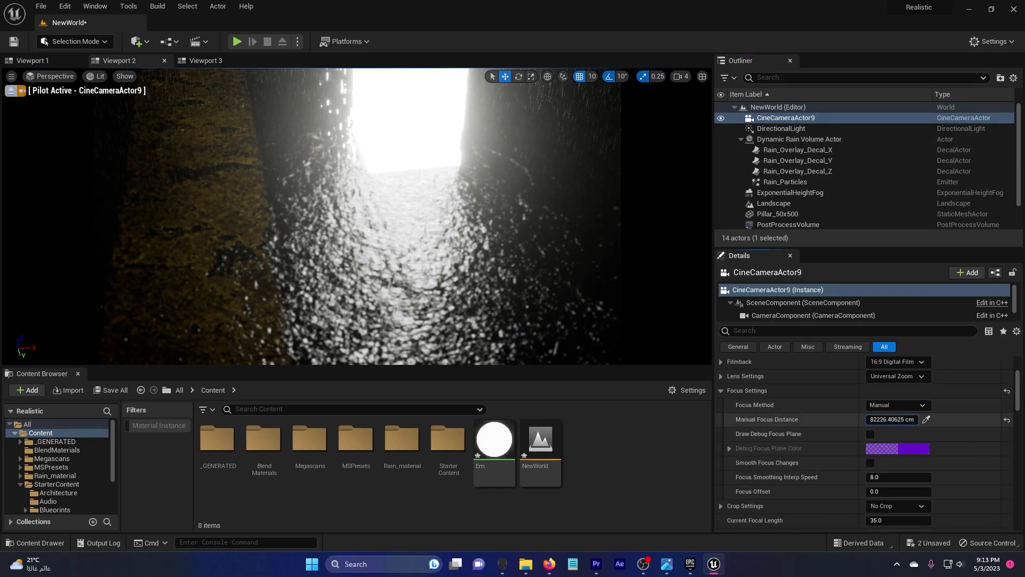
pyautogui.click(502, 309)
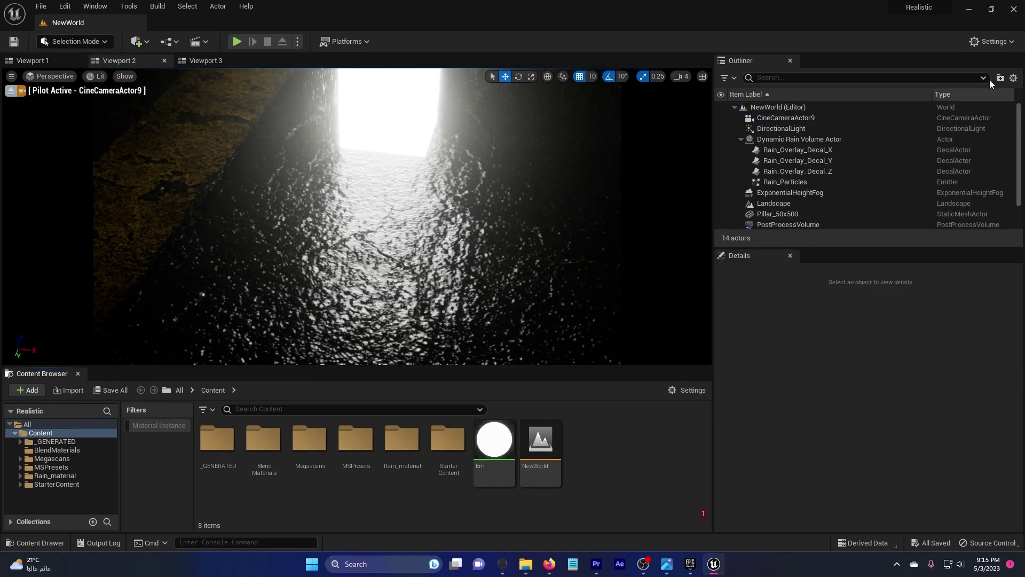
# Search the project plugins for "movie ren" and check whether Movie Render Queue is enabled.
pyautogui.click(986, 43)
pyautogui.click(953, 96)
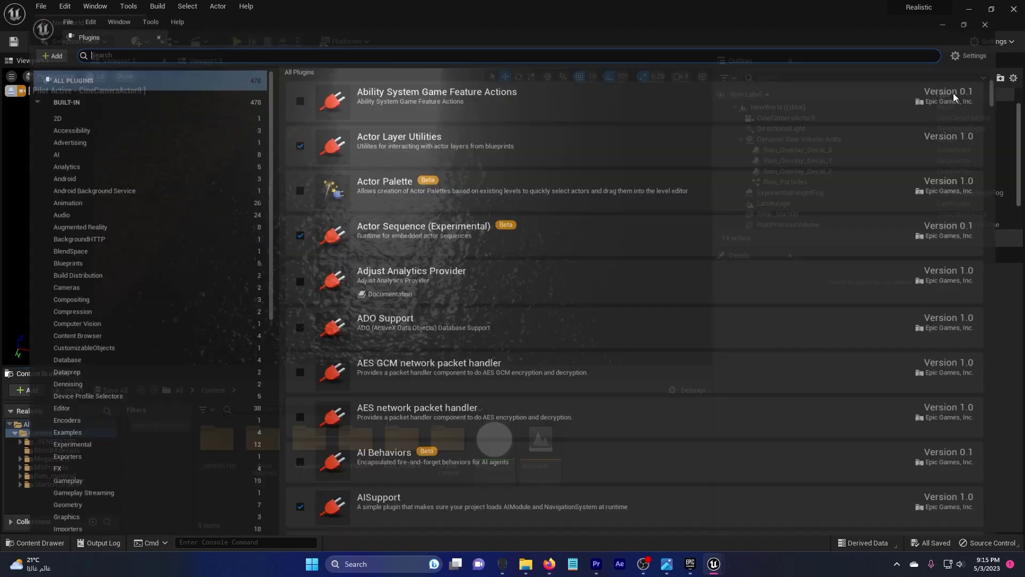
pyautogui.write('m')
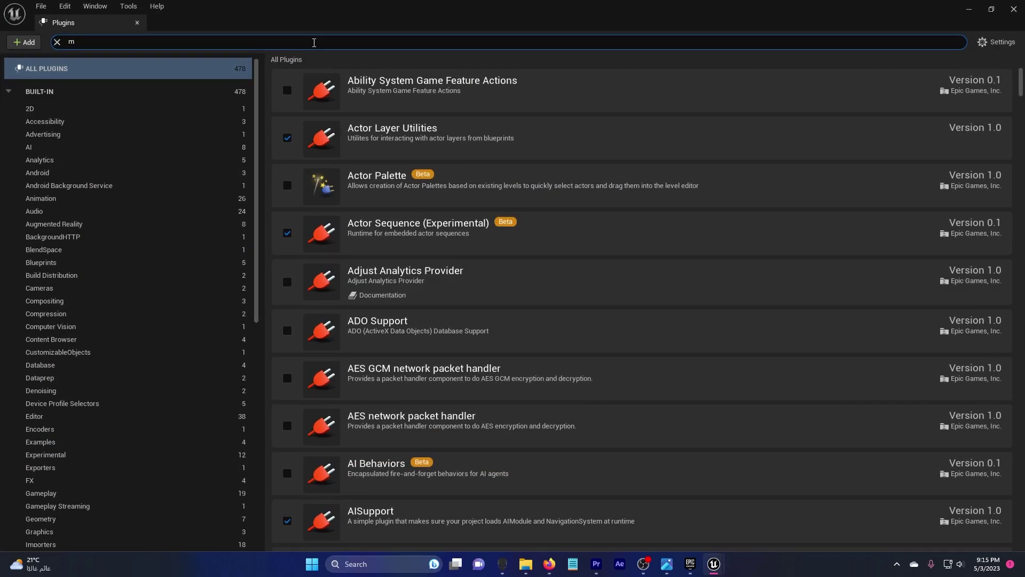
pyautogui.write('ovie ')
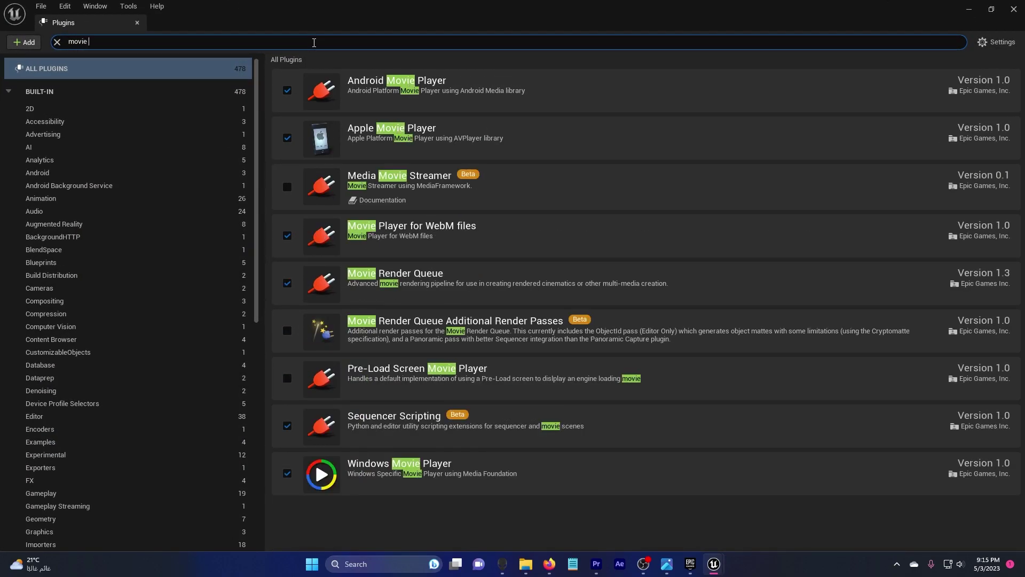
pyautogui.write('ren')
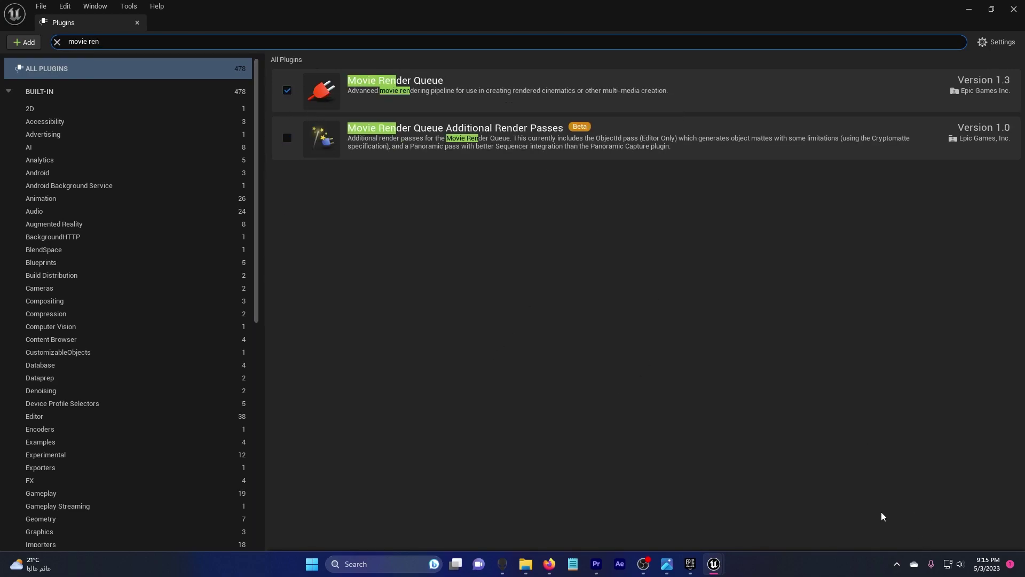
pyautogui.click(1013, 11)
# Open the Movie Render Queue and check which level sequences are available for a new render job.
pyautogui.click(94, 6)
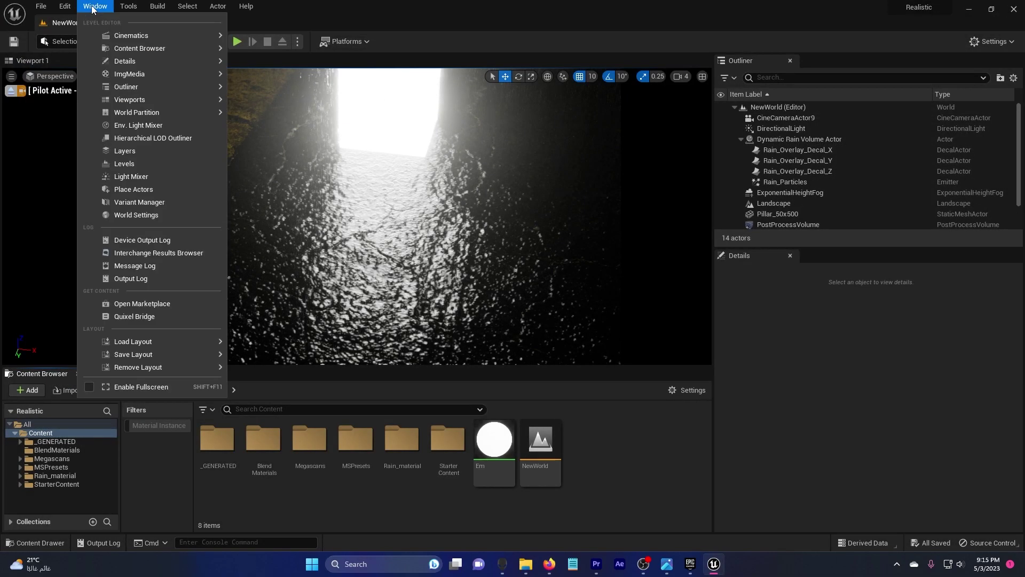
pyautogui.moveTo(180, 35)
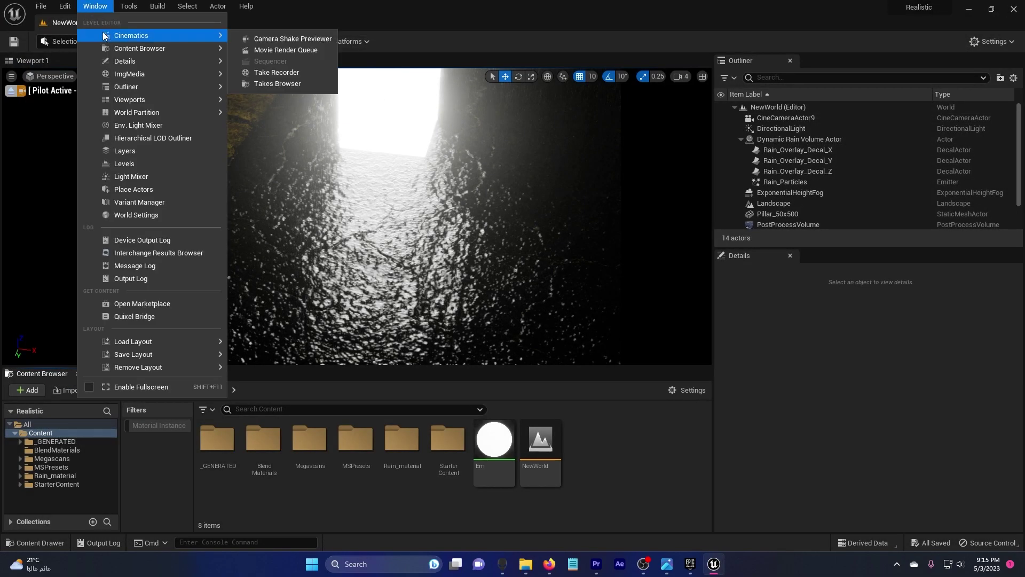
pyautogui.click(283, 52)
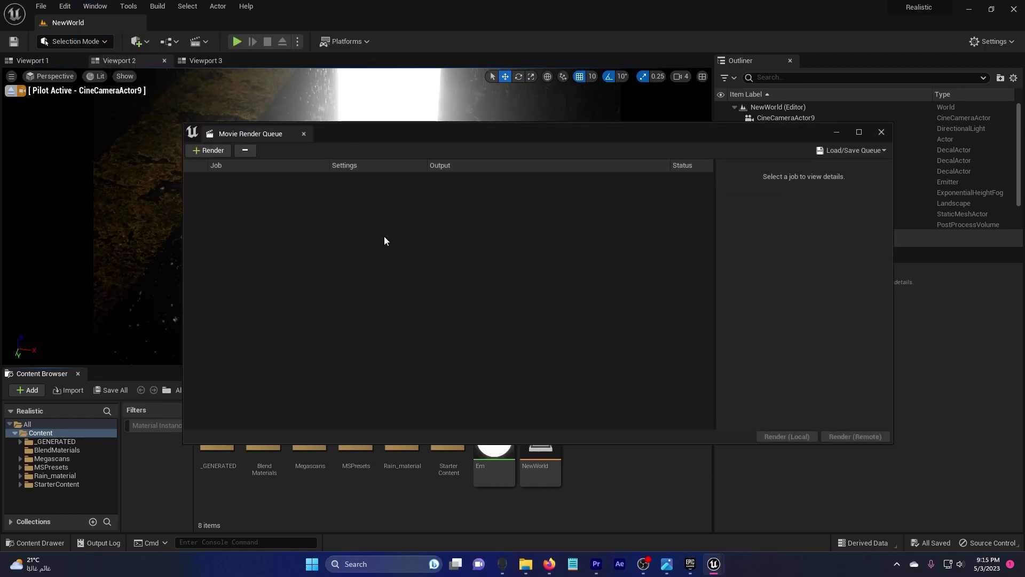
pyautogui.click(220, 150)
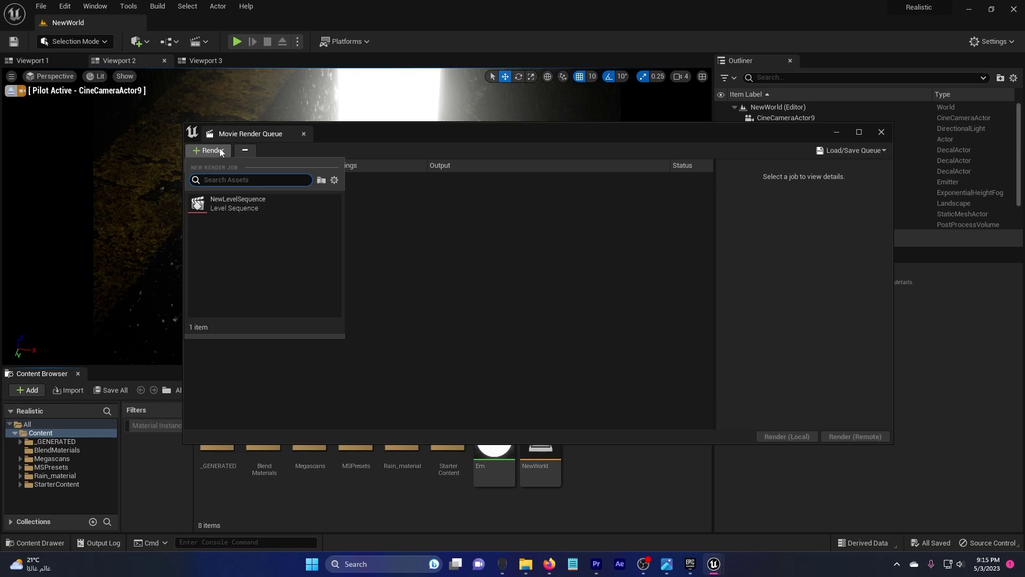
pyautogui.click(505, 211)
# Create a master sequence named Scene1, keeping the default shot and timeline settings.
pyautogui.click(207, 41)
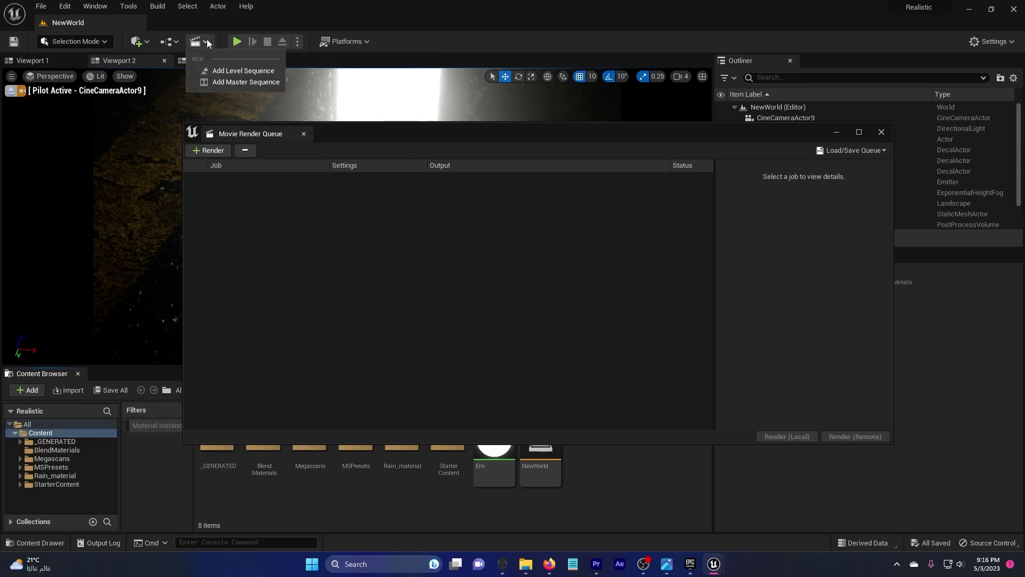
pyautogui.click(232, 81)
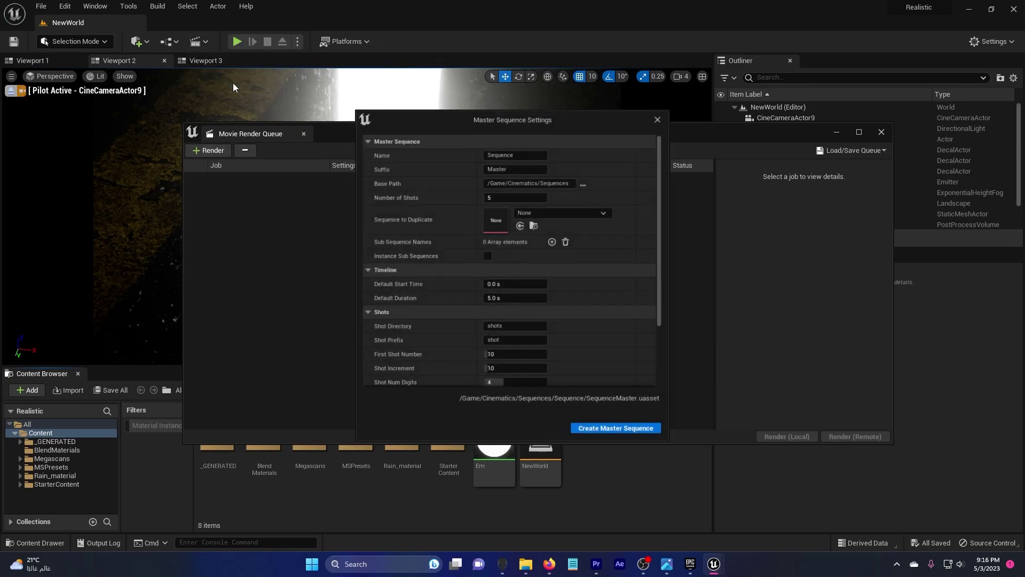
pyautogui.click(514, 152)
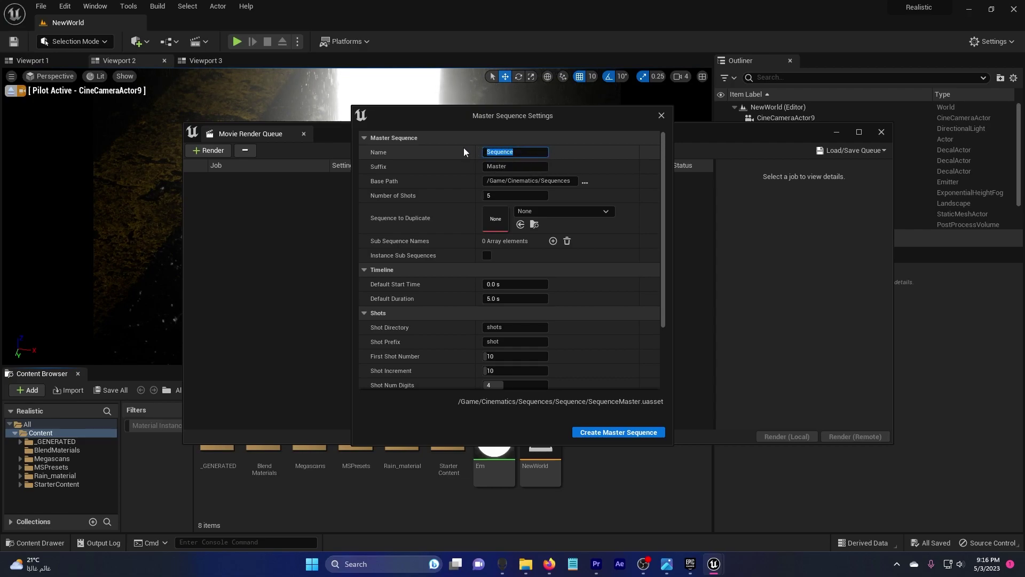
pyautogui.write('Scene 1')
pyautogui.click(652, 432)
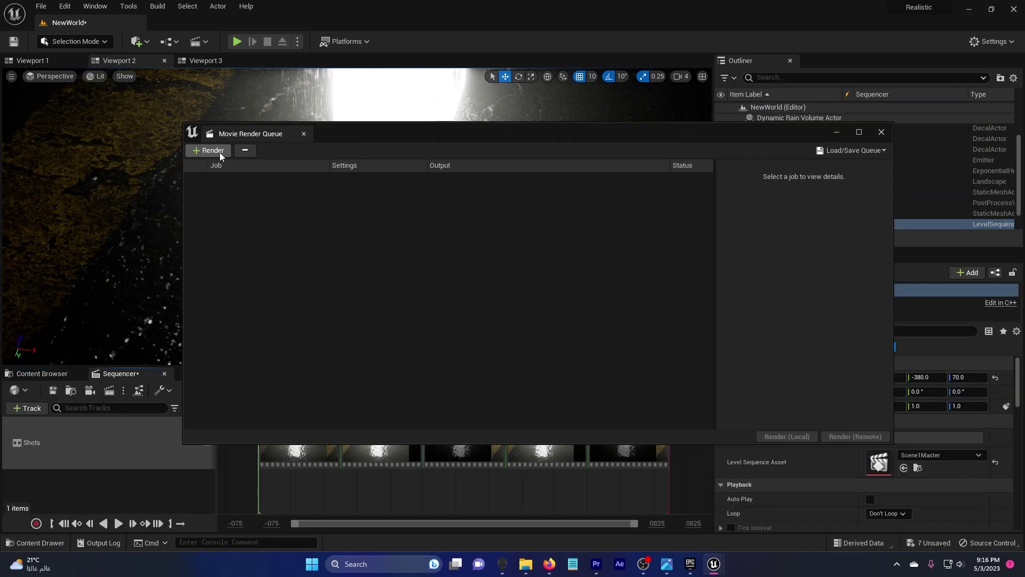
# Minimize the Movie Render Queue and delete the Shots track from the master sequence.
pyautogui.click(835, 134)
pyautogui.click(129, 436)
pyautogui.press('Delete')
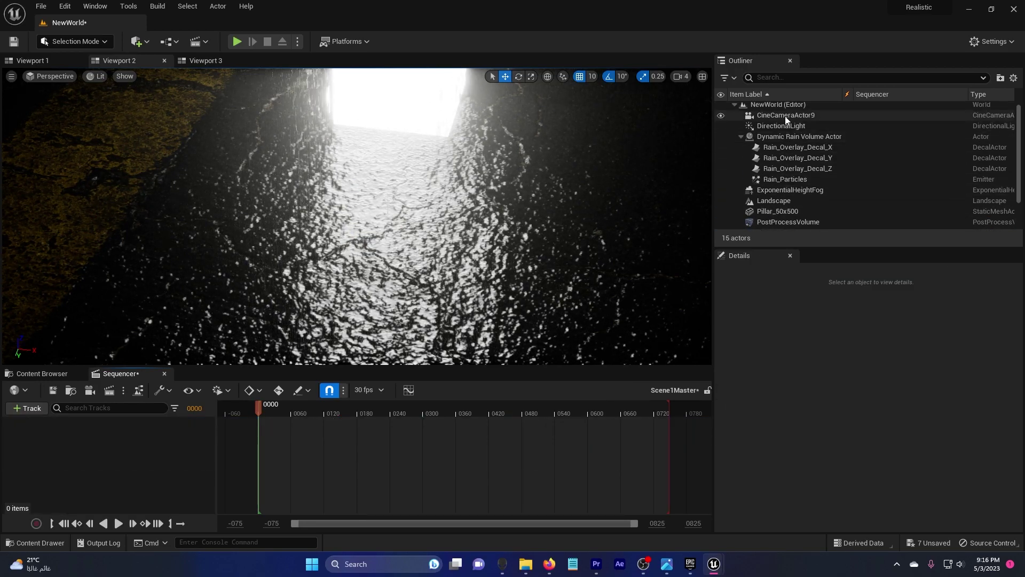
# Add CineCameraActor9 to the master sequence and shorten the playback range to end just before frame 60.
pyautogui.moveTo(785, 116); pyautogui.dragTo(101, 450)
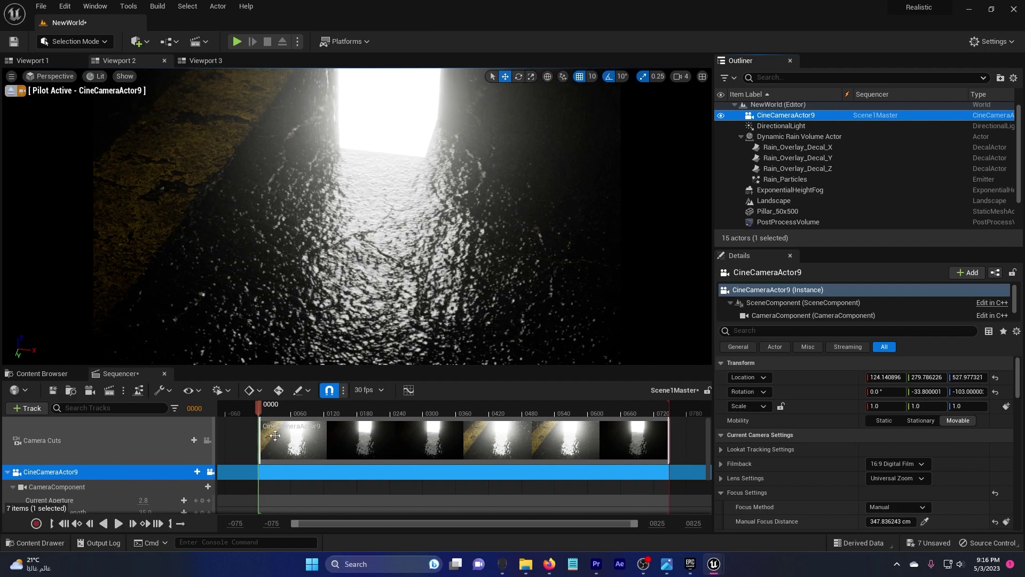
pyautogui.scroll(-1, 393, 444)
pyautogui.moveTo(671, 402); pyautogui.dragTo(289, 409)
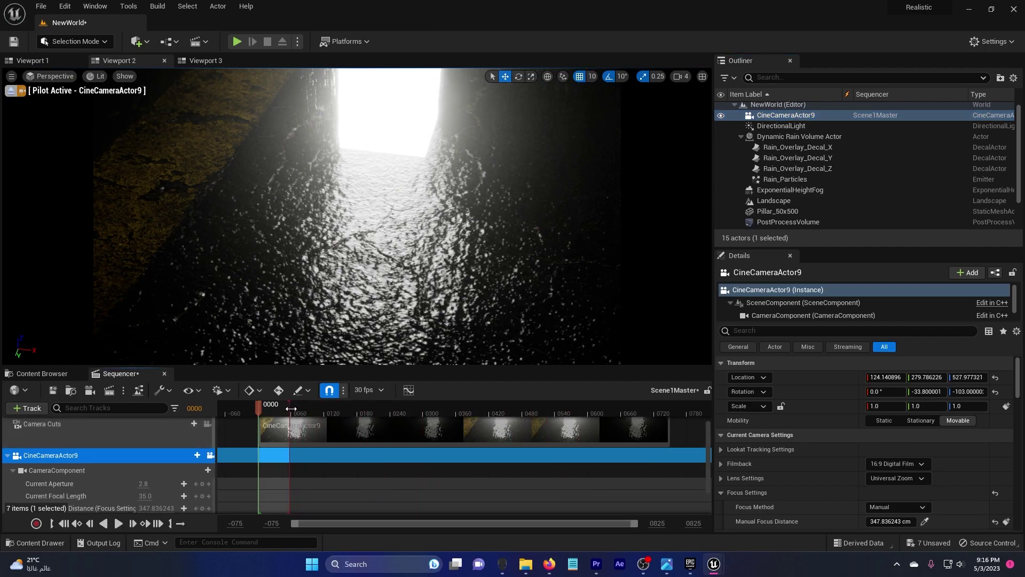
# Reopen the Movie Render Queue and add Scene1Master as a render job.
pyautogui.click(94, 7)
pyautogui.moveTo(117, 37)
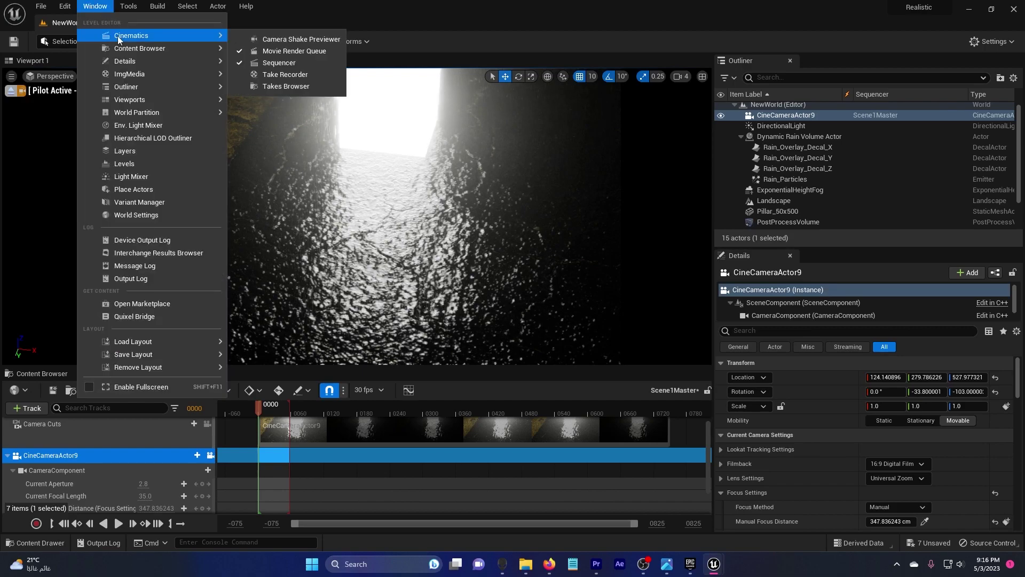
pyautogui.click(342, 49)
pyautogui.click(216, 152)
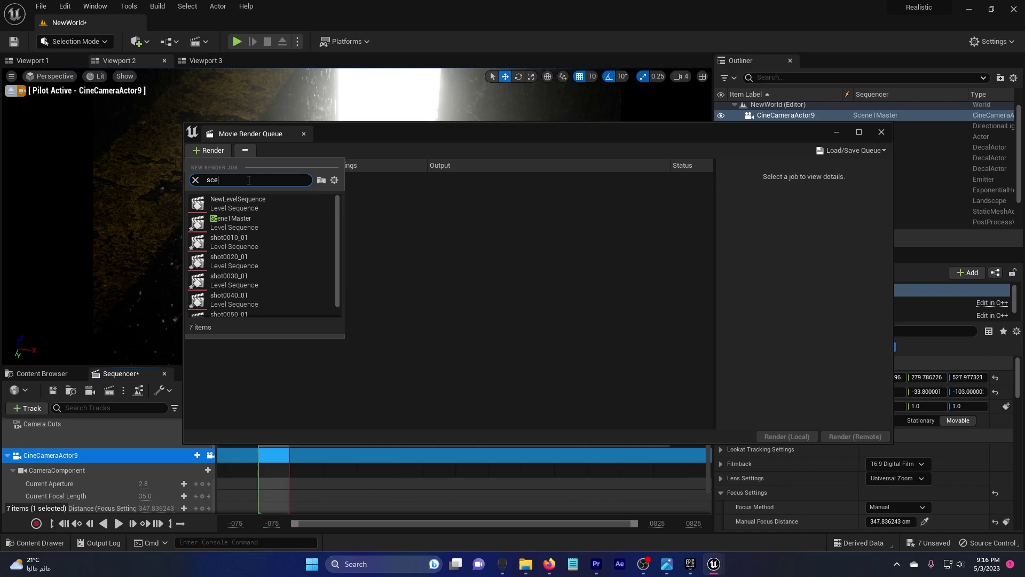
pyautogui.click(255, 199)
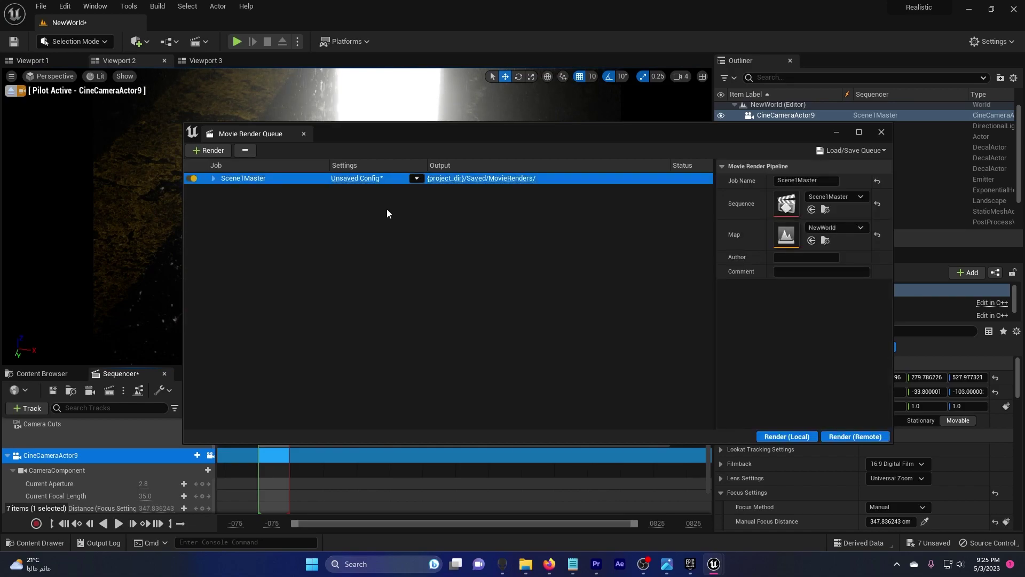
# Replace the .jpg Sequence export with a .png Sequence [8bit] in the Scene1Master job's render configuration.
pyautogui.click(354, 178)
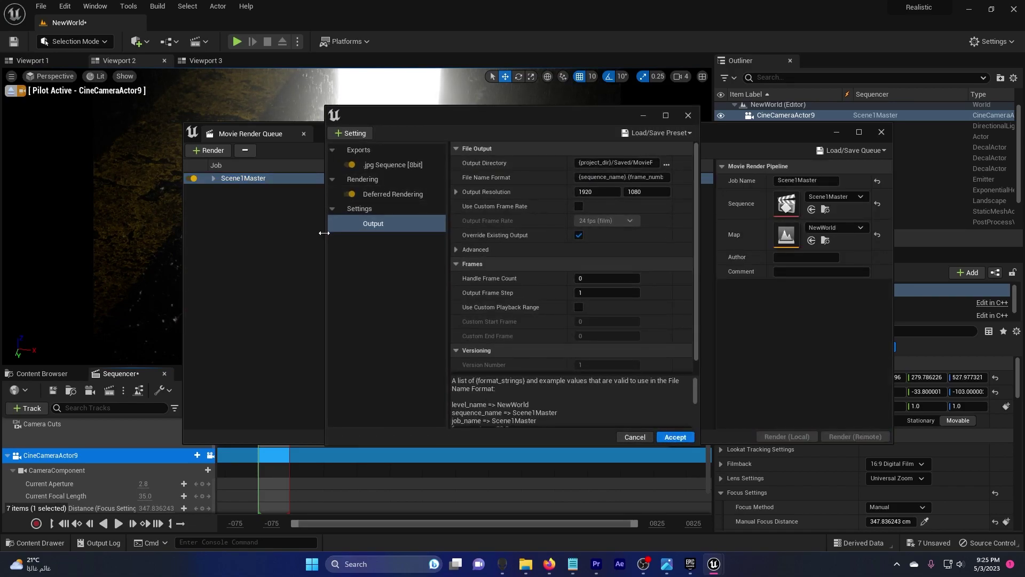
pyautogui.click(364, 164)
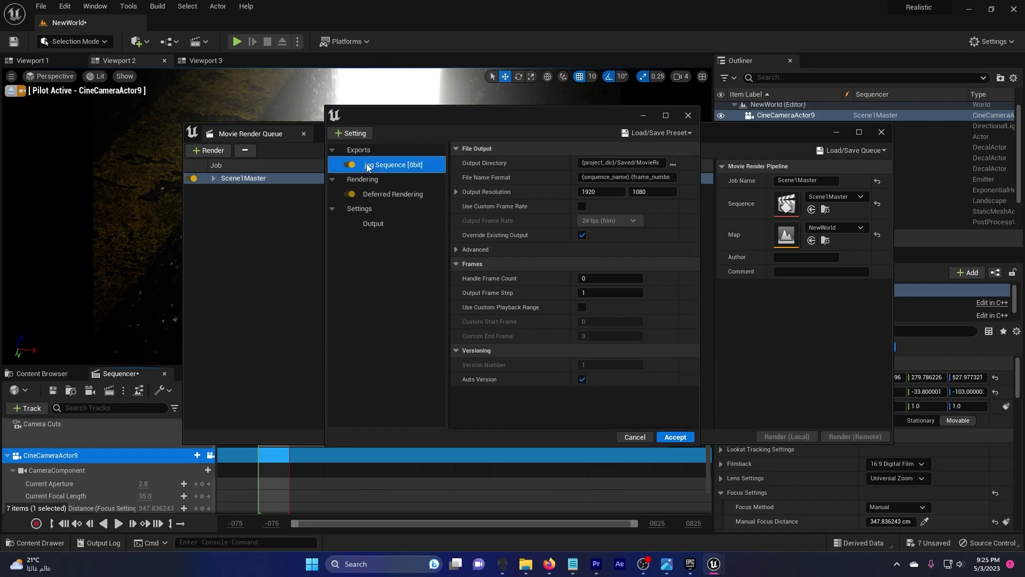
pyautogui.press('Delete')
pyautogui.click(351, 133)
pyautogui.click(385, 298)
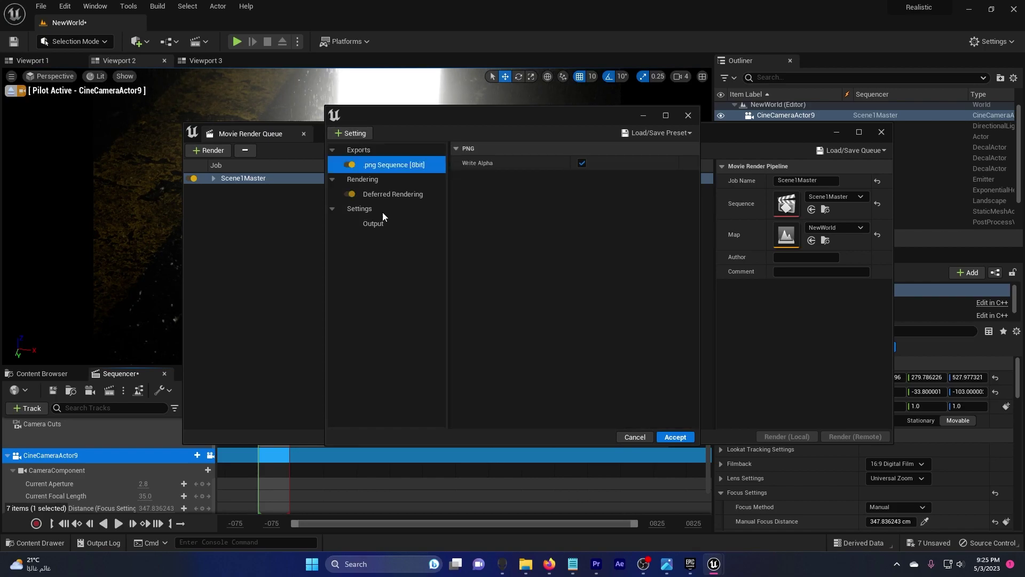
# Add the Console Variables and Anti-aliasing settings to the job's render configuration.
pyautogui.click(359, 133)
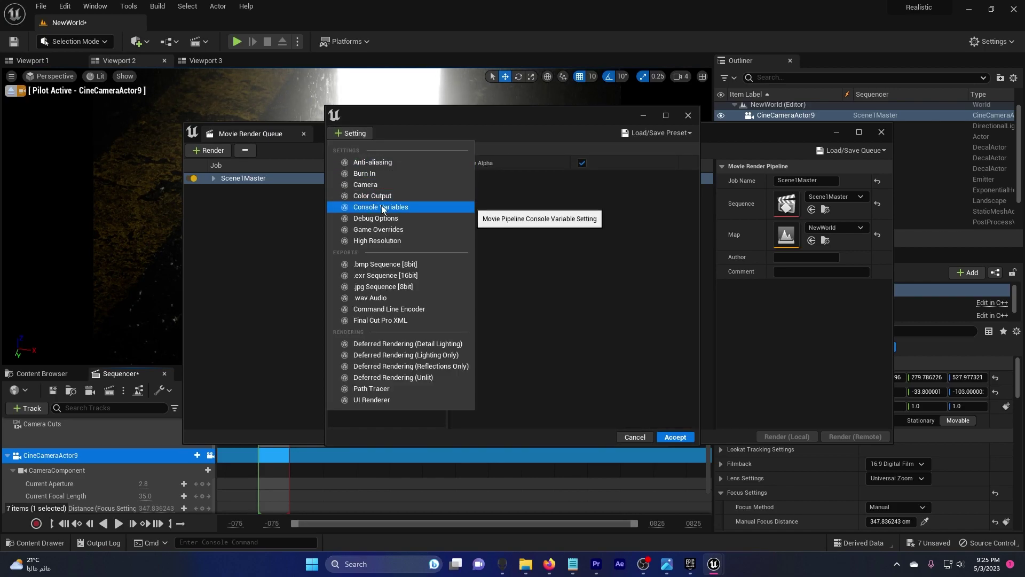
pyautogui.click(380, 204)
pyautogui.click(361, 133)
pyautogui.click(386, 162)
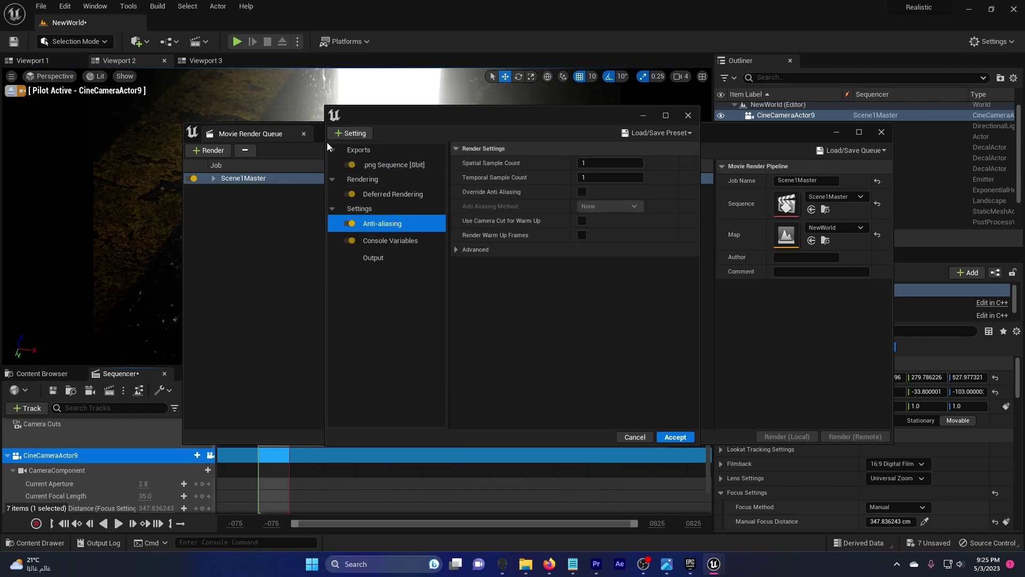
# Set the temporal sample count to 64 and override the anti-aliasing with method None in the job's Anti-aliasing settings.
pyautogui.moveTo(326, 142); pyautogui.dragTo(155, 163)
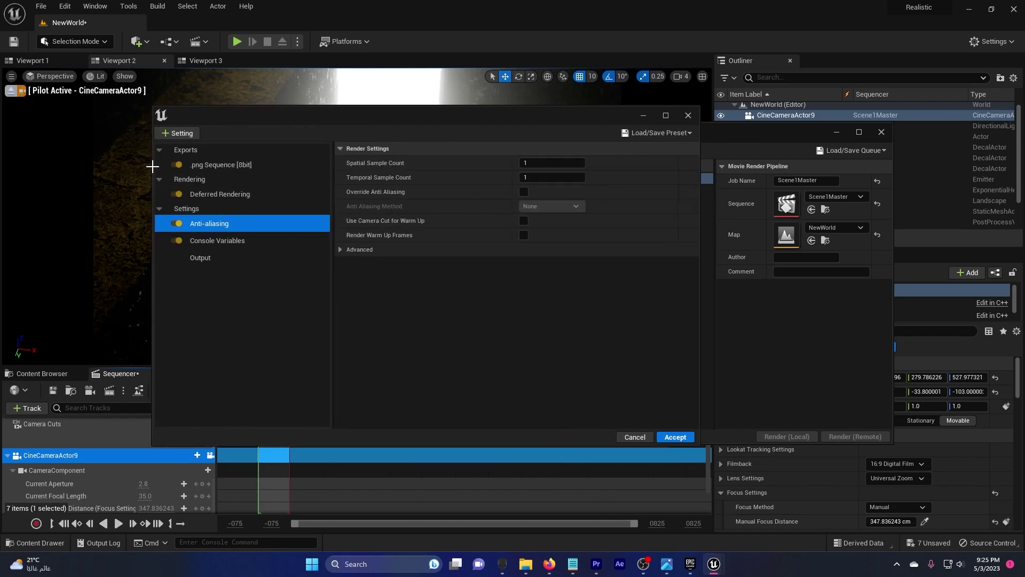
pyautogui.click(534, 180)
pyautogui.write('64')
pyautogui.press('Return')
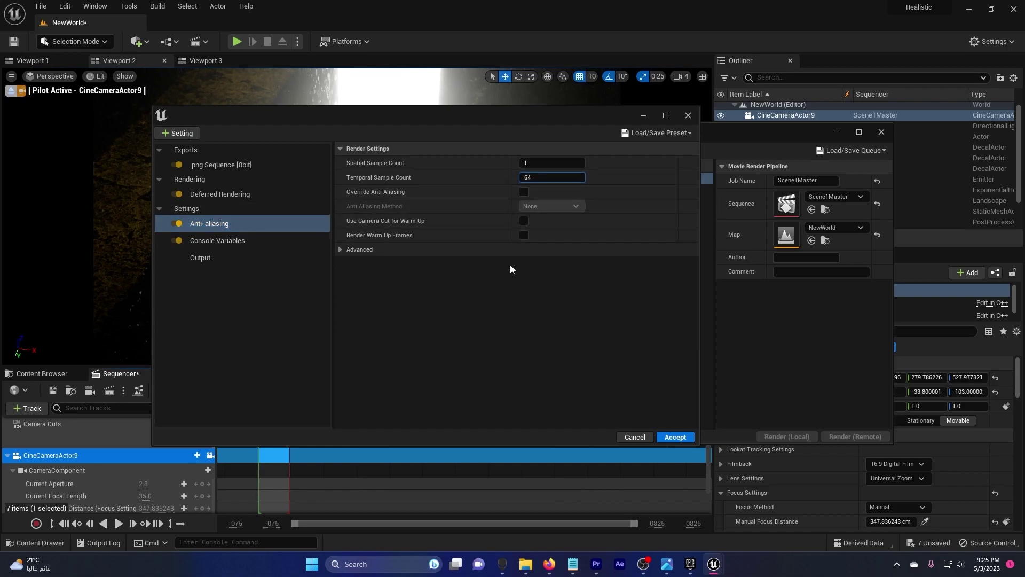
pyautogui.click(523, 191)
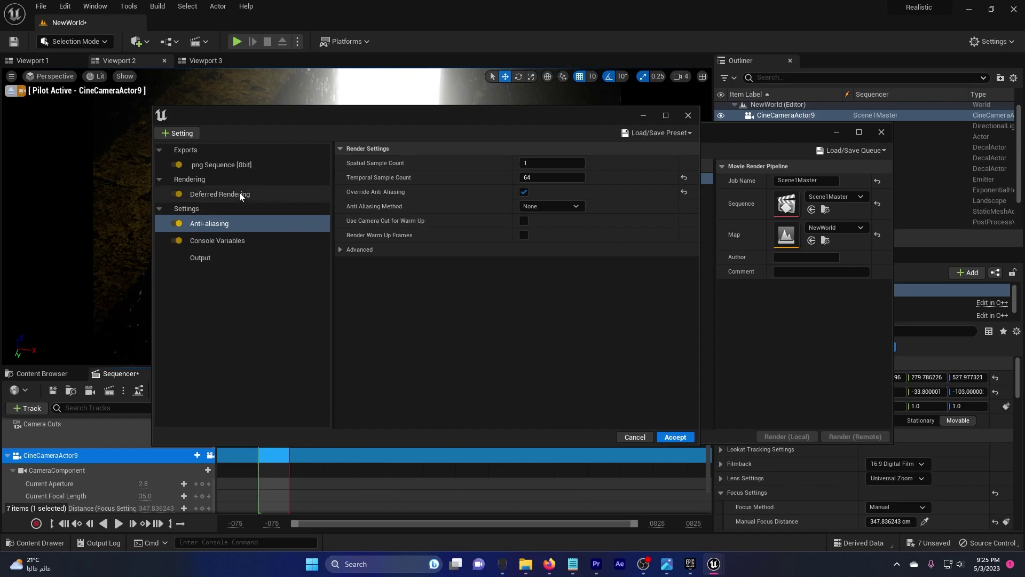
# Add the console variable r.AmbientOcclusion.Denoiser.TemporalAccumulation, copied from the Render text notes, to the job's Console Variables settings.
pyautogui.click(244, 243)
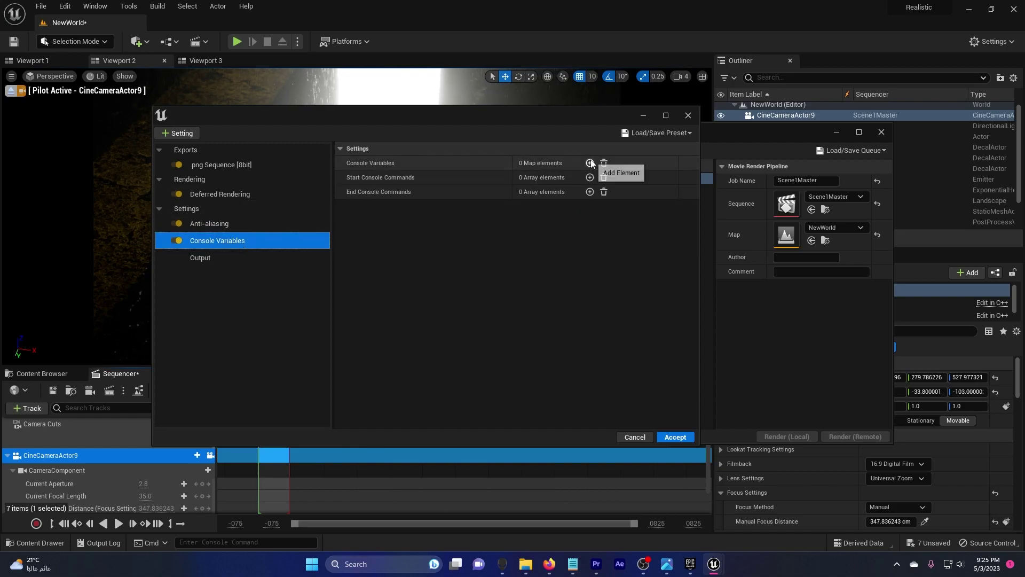
pyautogui.click(590, 163)
pyautogui.click(398, 178)
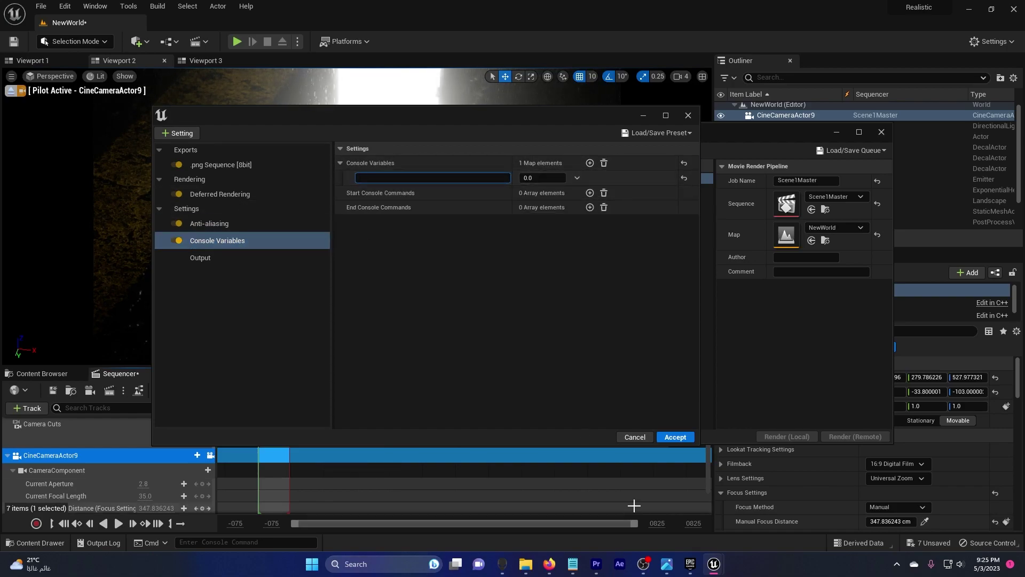
pyautogui.click(573, 564)
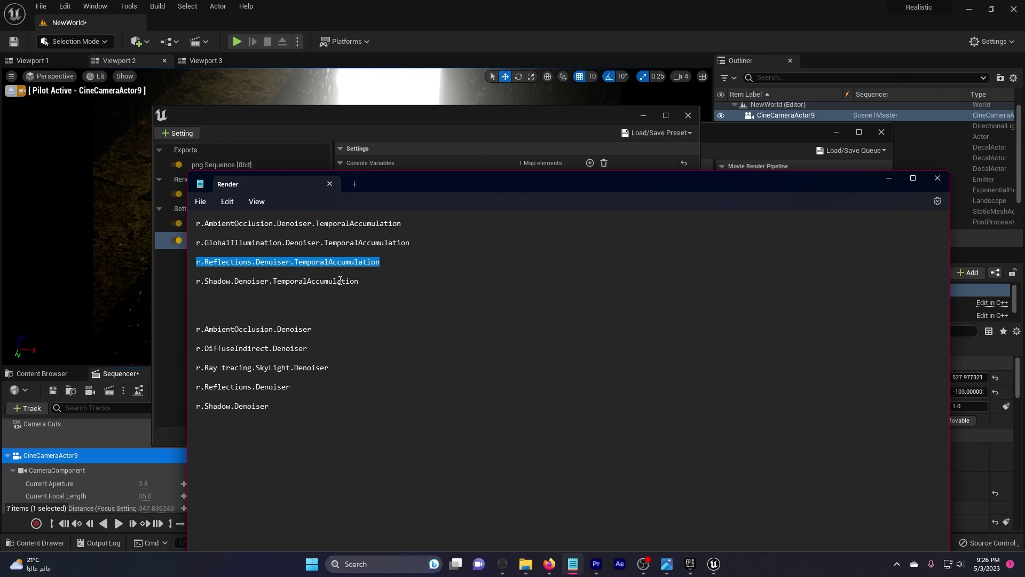
pyautogui.moveTo(404, 223); pyautogui.dragTo(196, 224)
pyautogui.hotkey('ctrl', 'c')
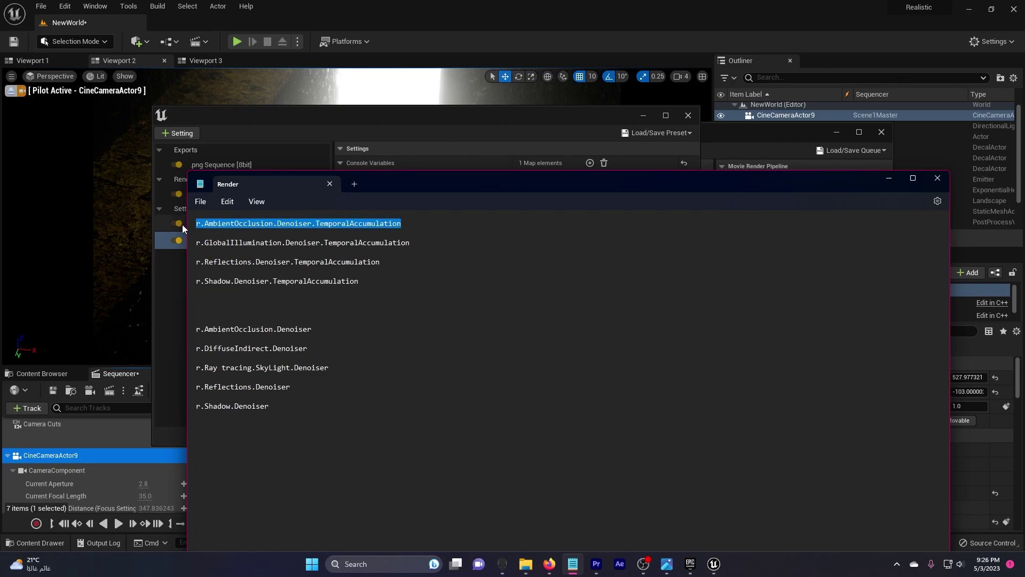
pyautogui.click(343, 152)
pyautogui.click(339, 148)
pyautogui.click(387, 178)
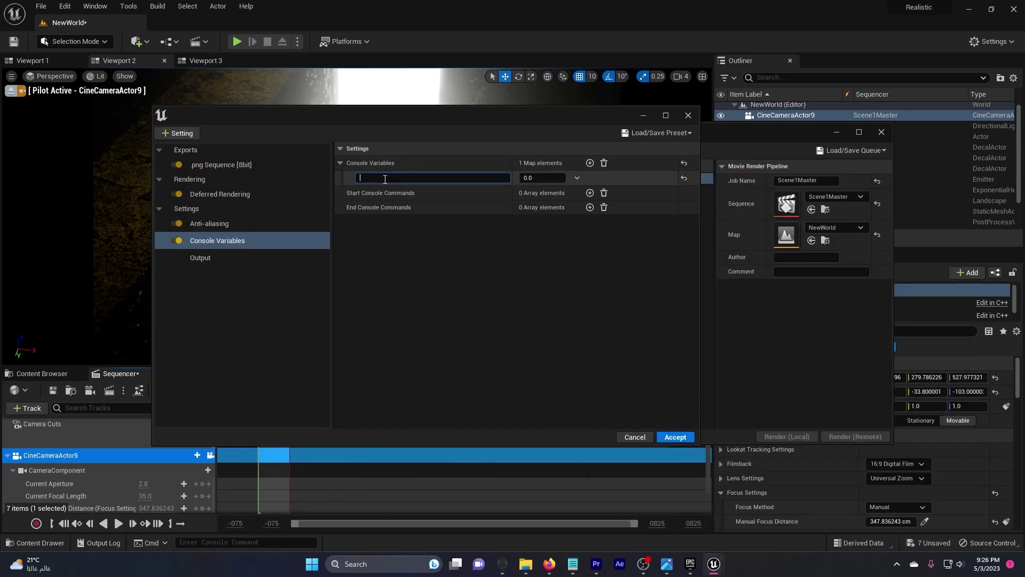
pyautogui.hotkey('ctrl', 'v')
# Add a second console variable, r.GlobalIllumination.Denoiser.TemporalAccumulation, copied from the Render notes.
pyautogui.click(589, 162)
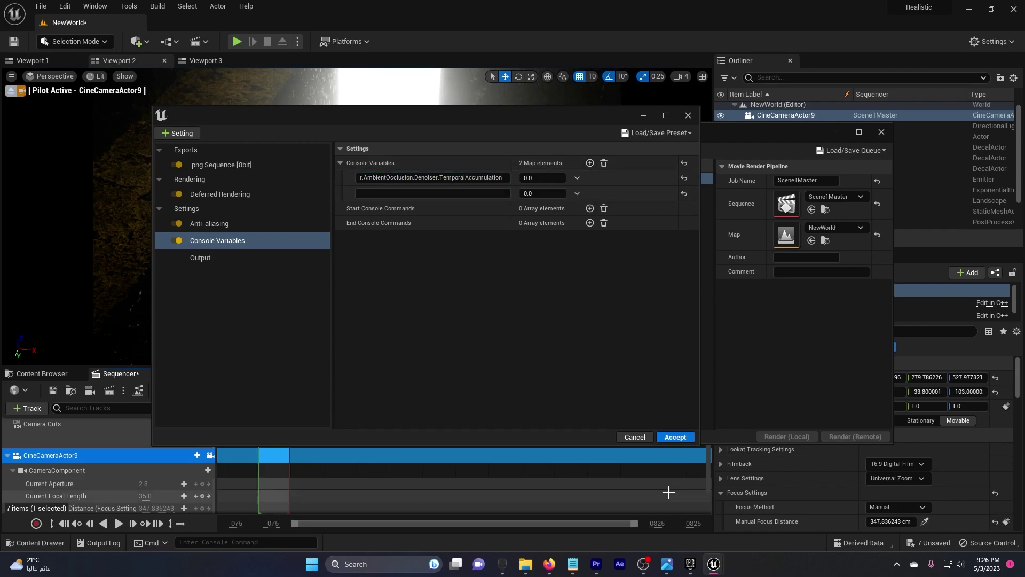
pyautogui.click(573, 564)
pyautogui.moveTo(409, 244); pyautogui.dragTo(121, 238)
pyautogui.hotkey('ctrl', 'c')
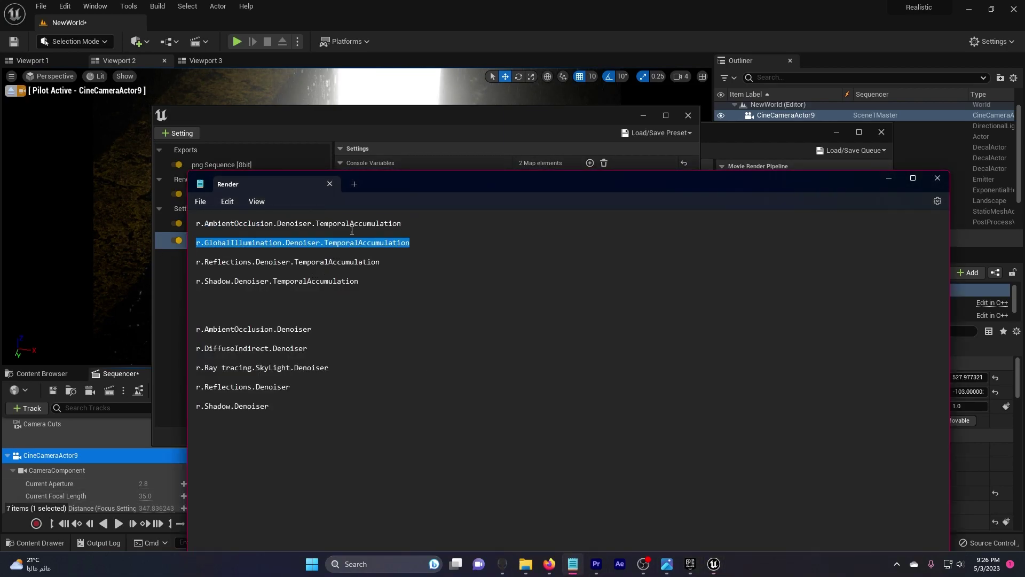
pyautogui.click(423, 151)
pyautogui.click(354, 149)
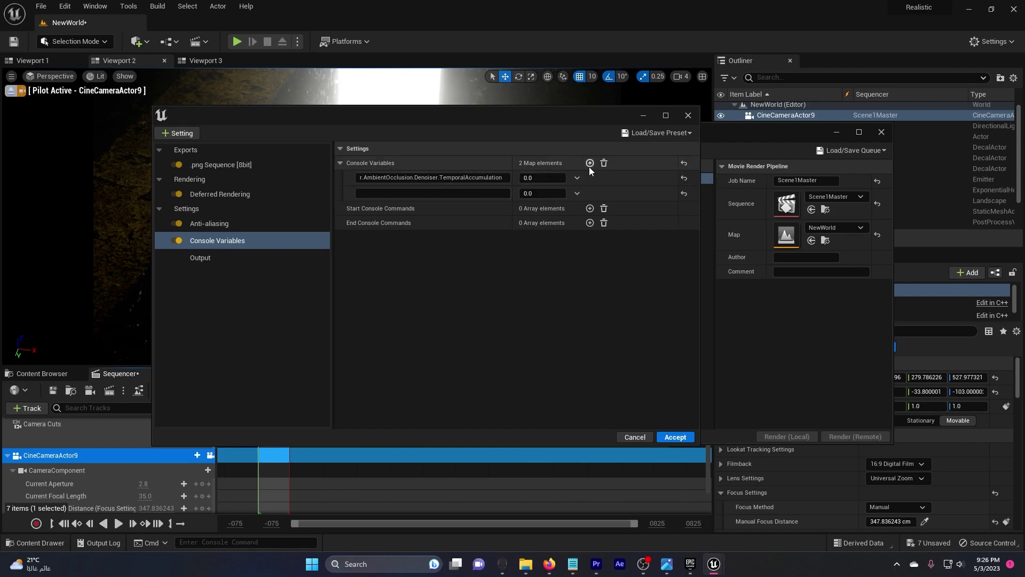
pyautogui.click(496, 193)
pyautogui.hotkey('ctrl', 'v')
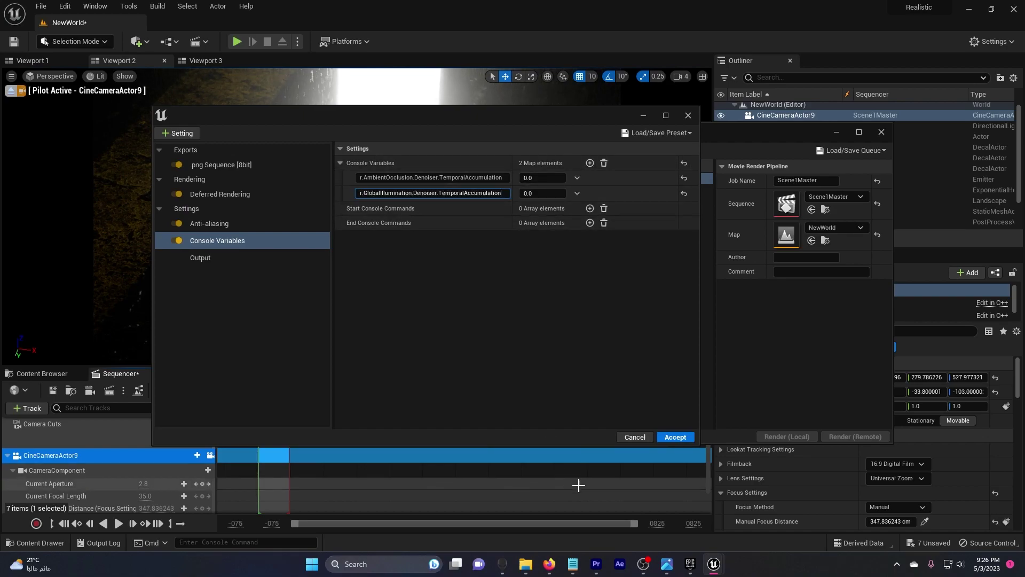
# Add a third console variable, r.Reflections.Denoiser.TemporalAccumulation, copied from the Render notes.
pyautogui.click(573, 563)
pyautogui.moveTo(383, 262); pyautogui.dragTo(181, 261)
pyautogui.hotkey('ctrl', 'c')
pyautogui.click(589, 164)
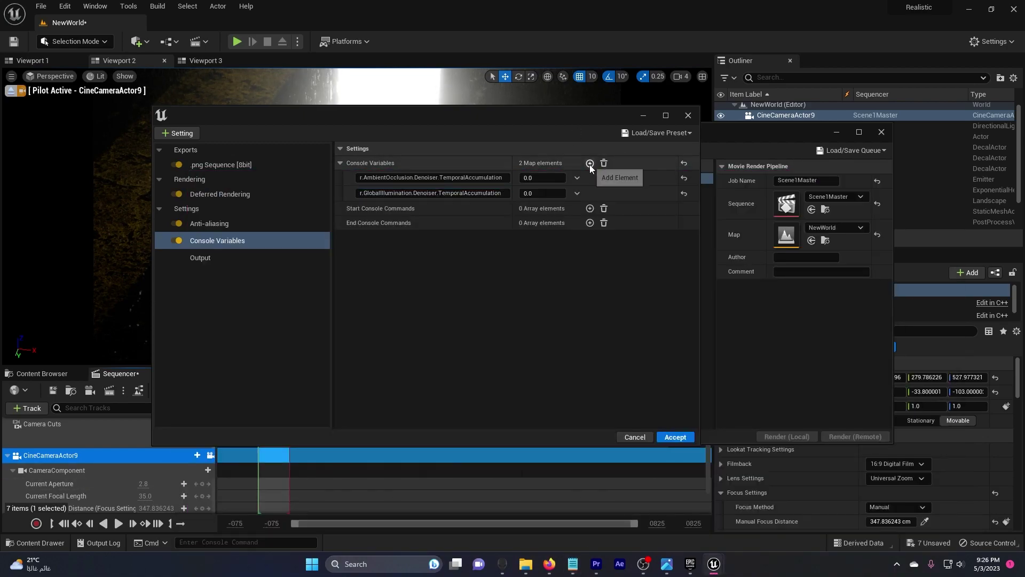
pyautogui.click(491, 209)
pyautogui.hotkey('ctrl', 'v')
# Copy r.Shadow.Denoiser.TemporalAccumulation from the Render notes and add it as the fourth console variable.
pyautogui.click(573, 563)
pyautogui.moveTo(360, 282); pyautogui.dragTo(148, 276)
pyautogui.click(269, 280)
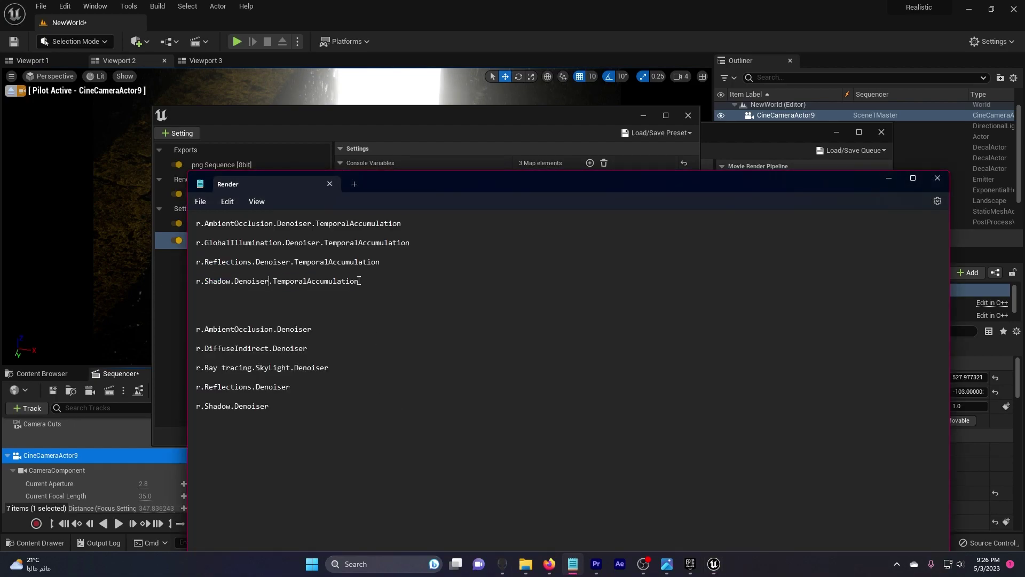
pyautogui.moveTo(360, 281); pyautogui.dragTo(192, 280)
pyautogui.hotkey('ctrl', 'c')
pyautogui.click(420, 134)
pyautogui.click(589, 163)
pyautogui.click(442, 224)
pyautogui.hotkey('ctrl', 'v')
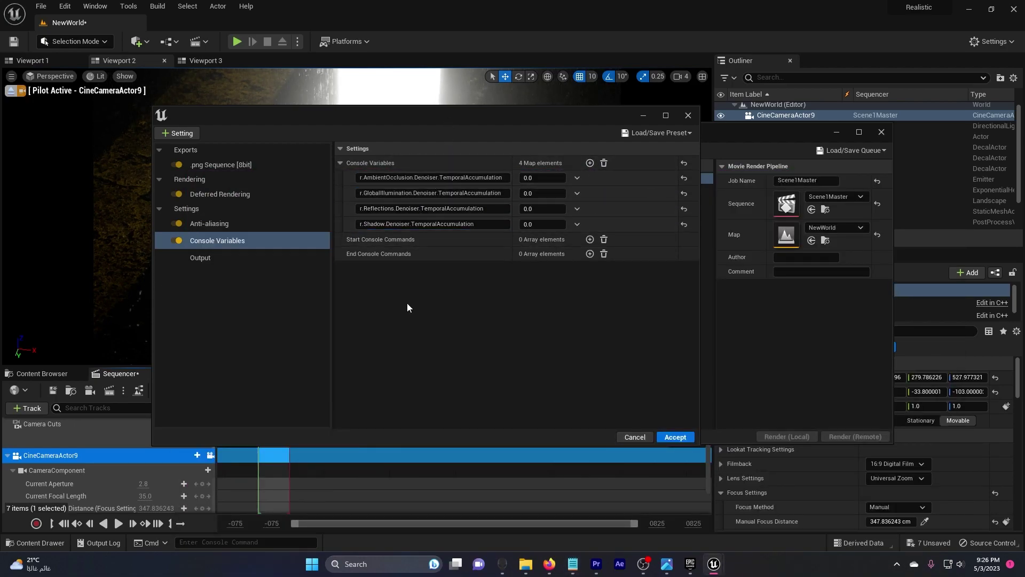
# Set the job's output directory to the Desktop's Unreal Engine/Ren folder and enable a custom frame rate of 30 fps.
pyautogui.click(220, 257)
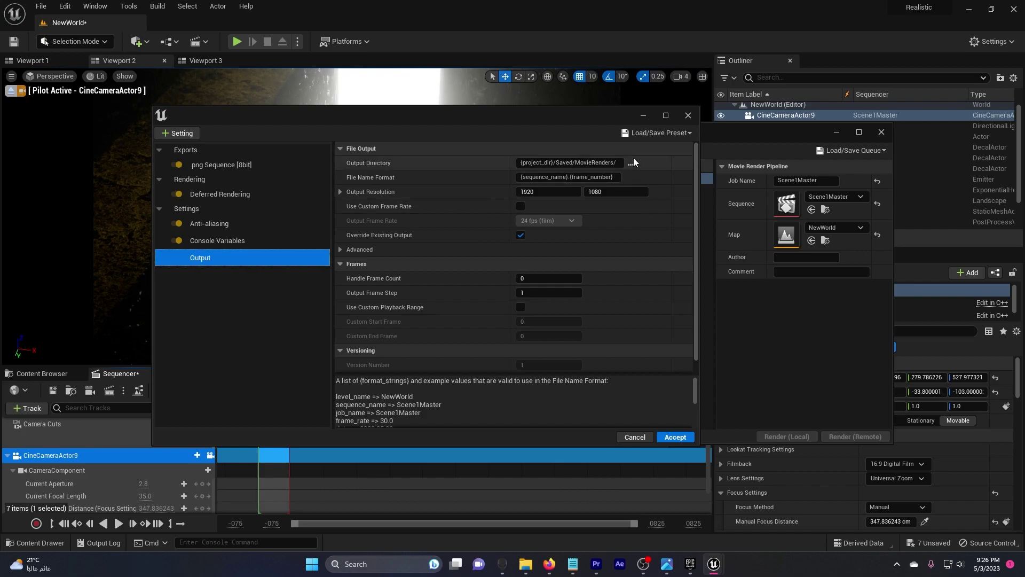
pyautogui.click(632, 163)
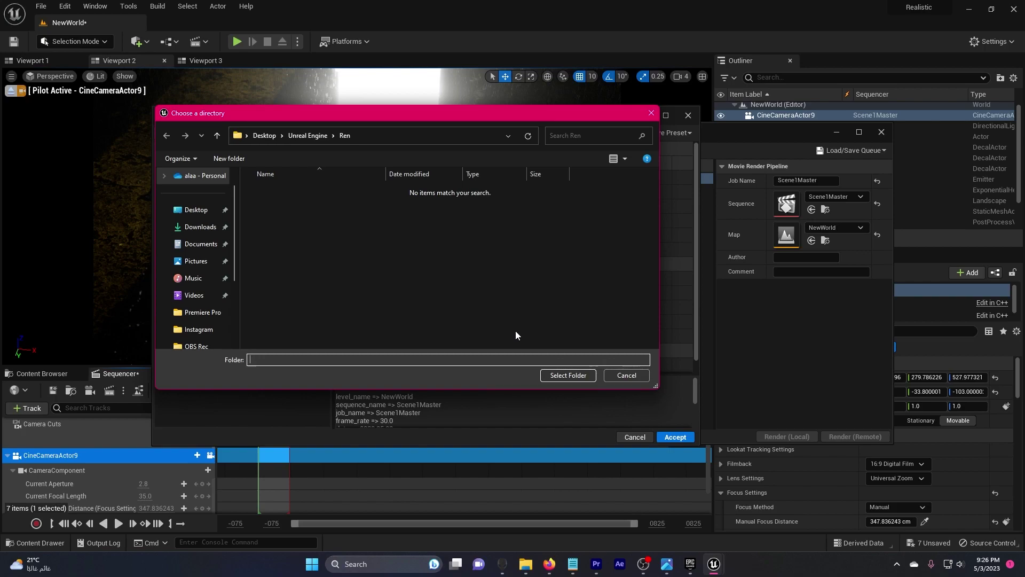
pyautogui.click(567, 378)
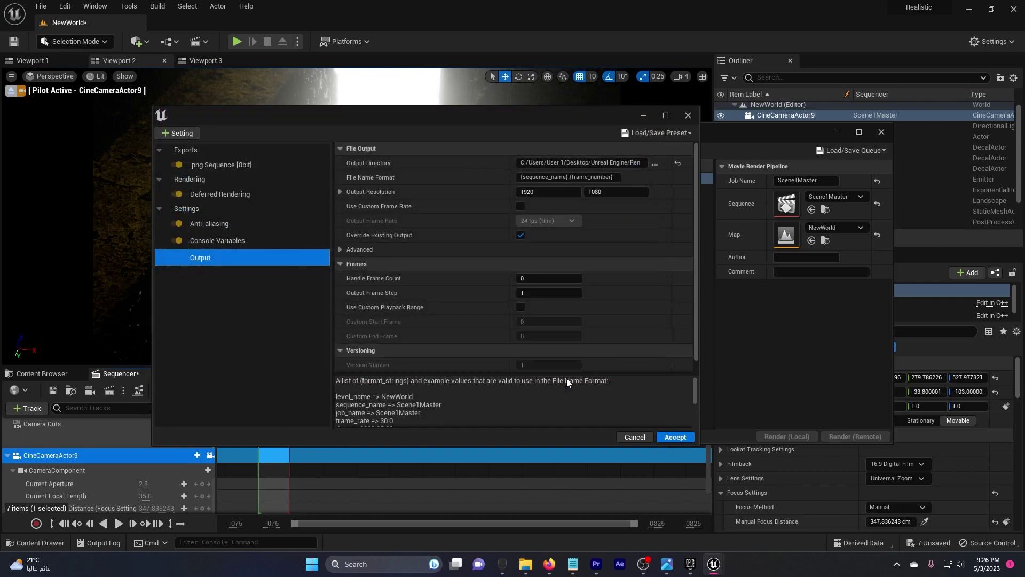
pyautogui.click(520, 206)
pyautogui.click(540, 223)
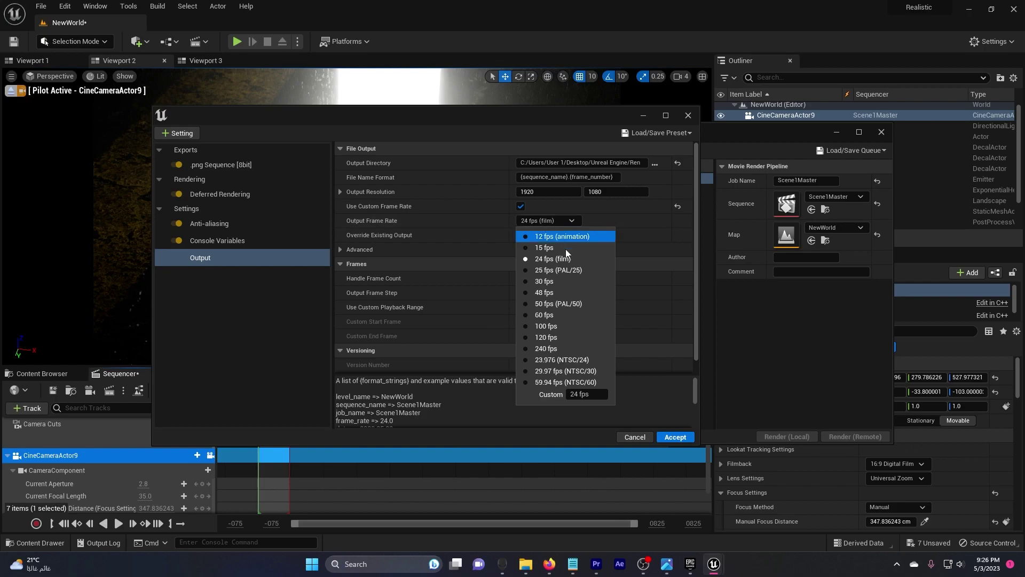
pyautogui.click(565, 285)
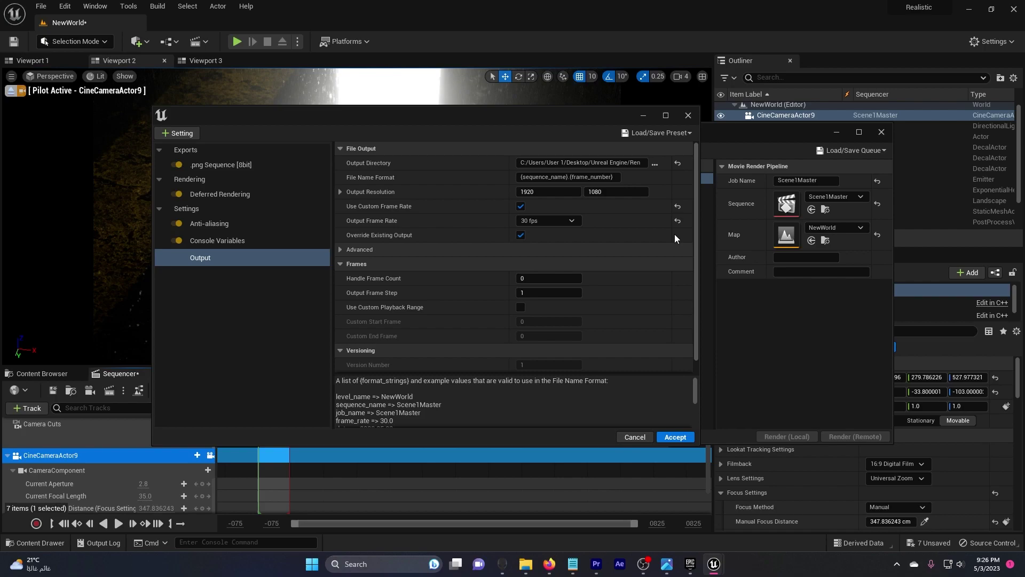
# Save the render configuration as a preset in the Cinematics folder under the default name and accept the job settings.
pyautogui.click(674, 132)
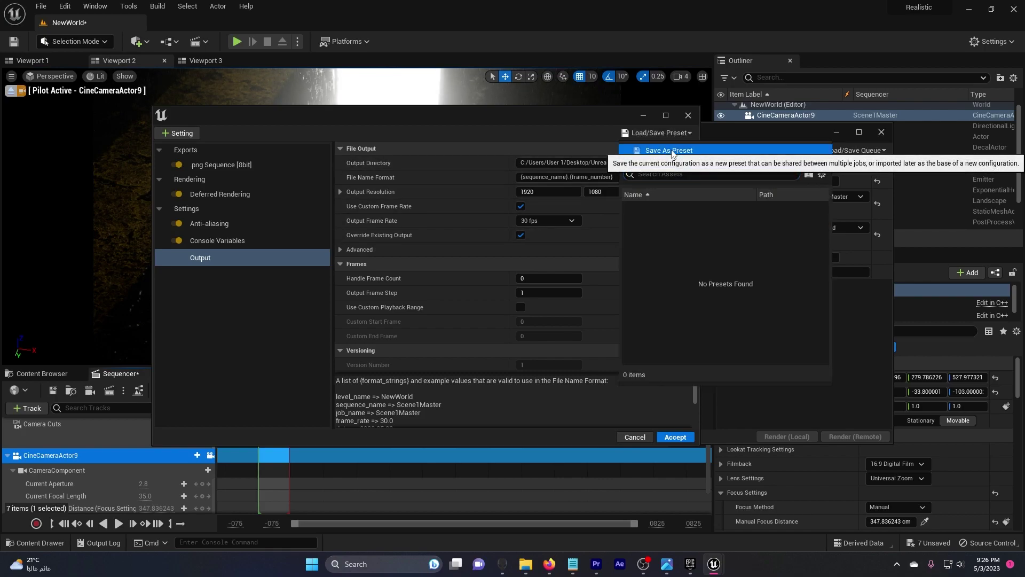
pyautogui.click(672, 150)
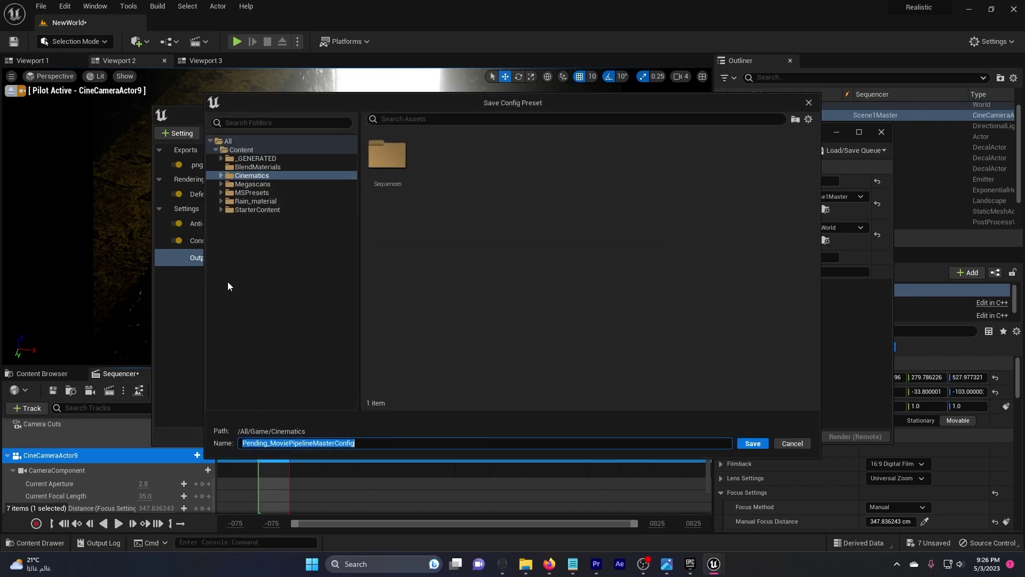
pyautogui.click(753, 443)
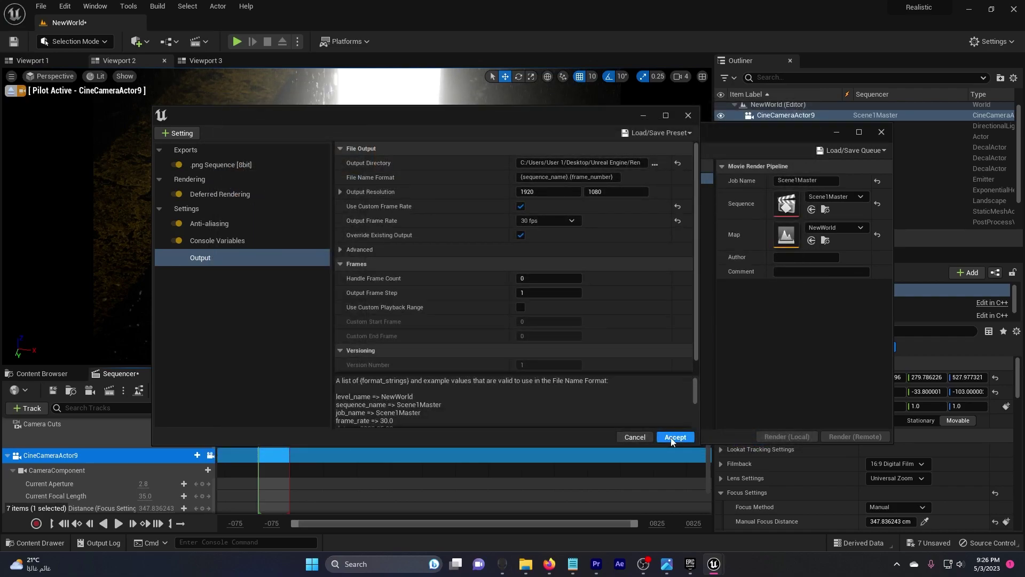
pyautogui.click(671, 437)
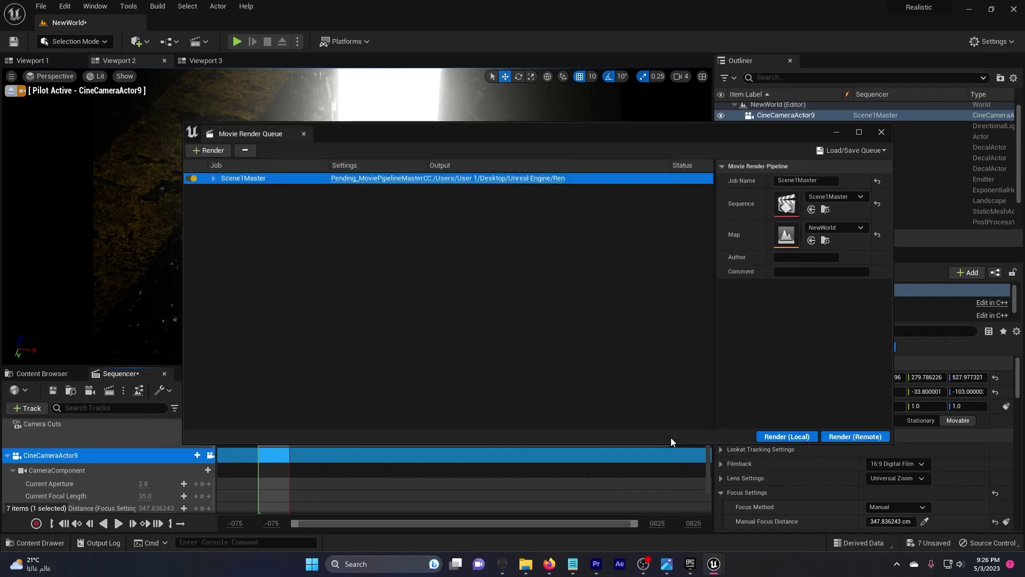
# Import the saved Pending_MoviePipelineMasterConfig preset into the Scene1Master job's configuration and render the queue locally.
pyautogui.click(350, 179)
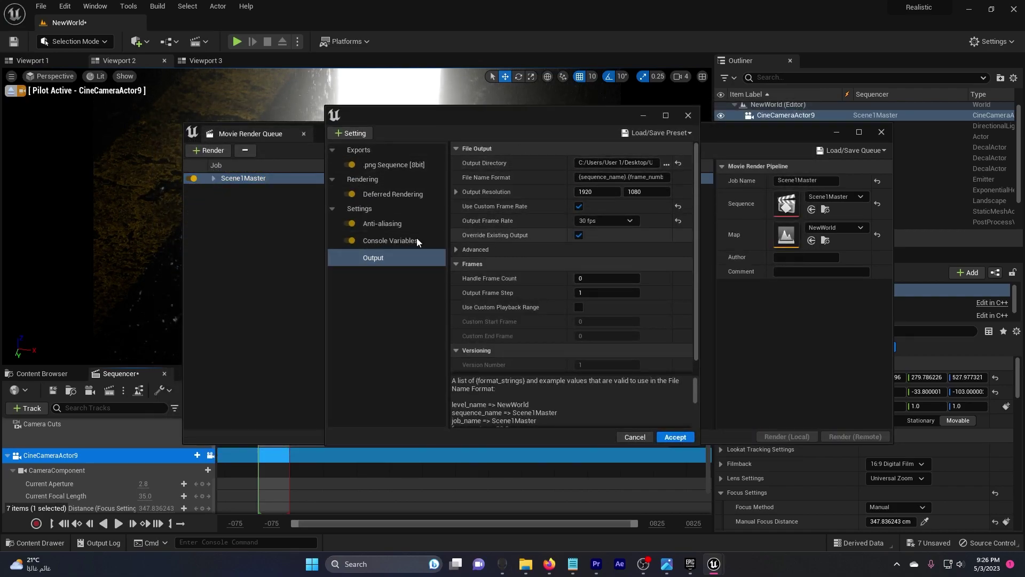
pyautogui.click(673, 133)
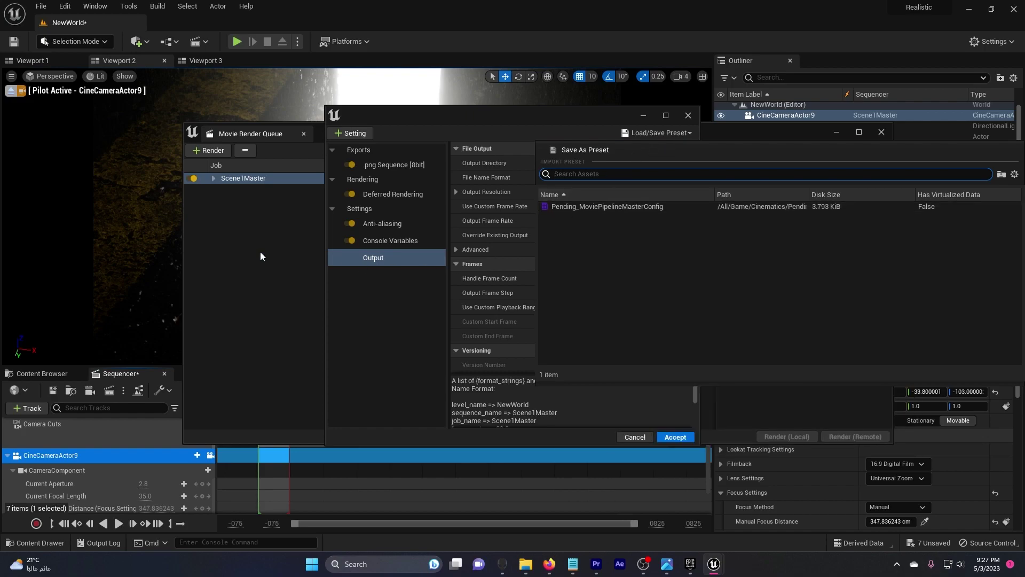
pyautogui.click(607, 206)
pyautogui.click(675, 436)
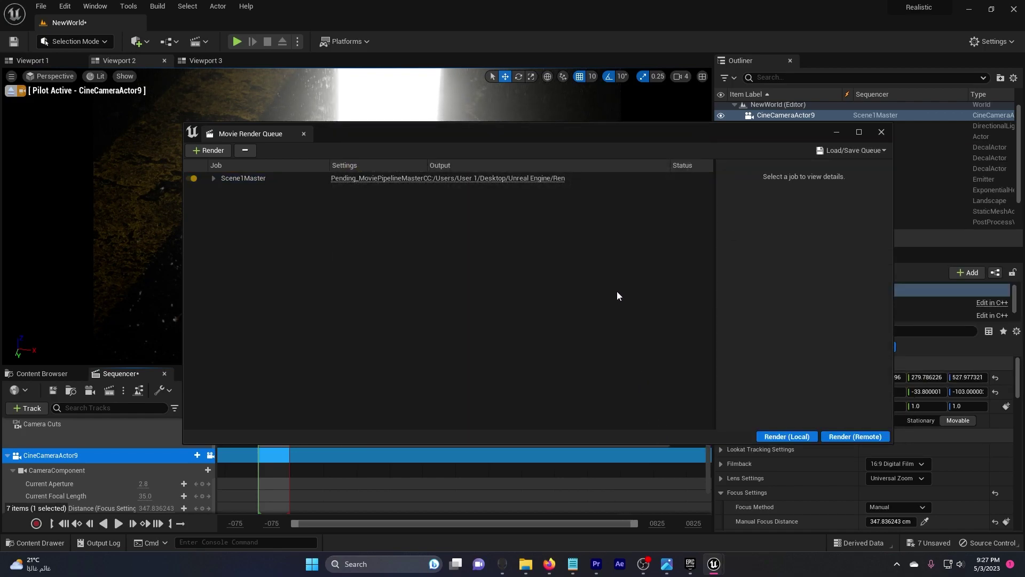
pyautogui.click(781, 436)
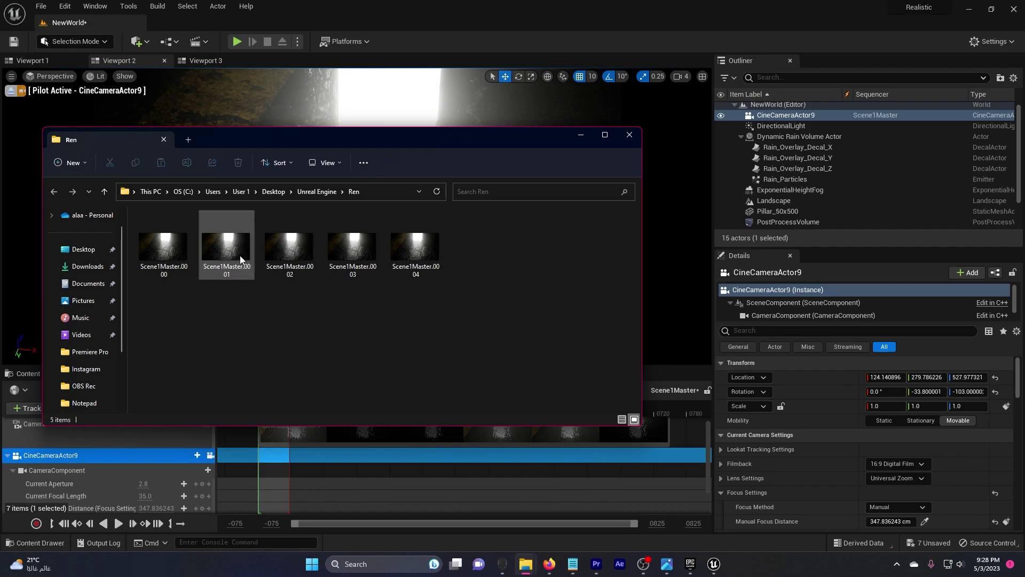
# Examine the rendered frame Scene1Master.0002 from the Ren folder, and put away the image and folder windows.
pyautogui.doubleClick(290, 246)
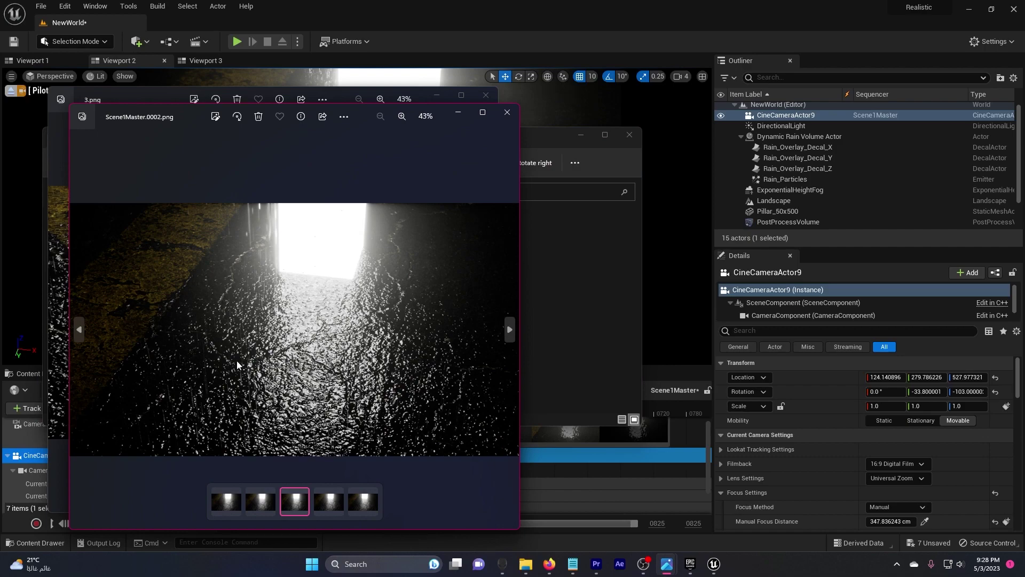
pyautogui.click(507, 112)
pyautogui.click(485, 95)
pyautogui.click(578, 137)
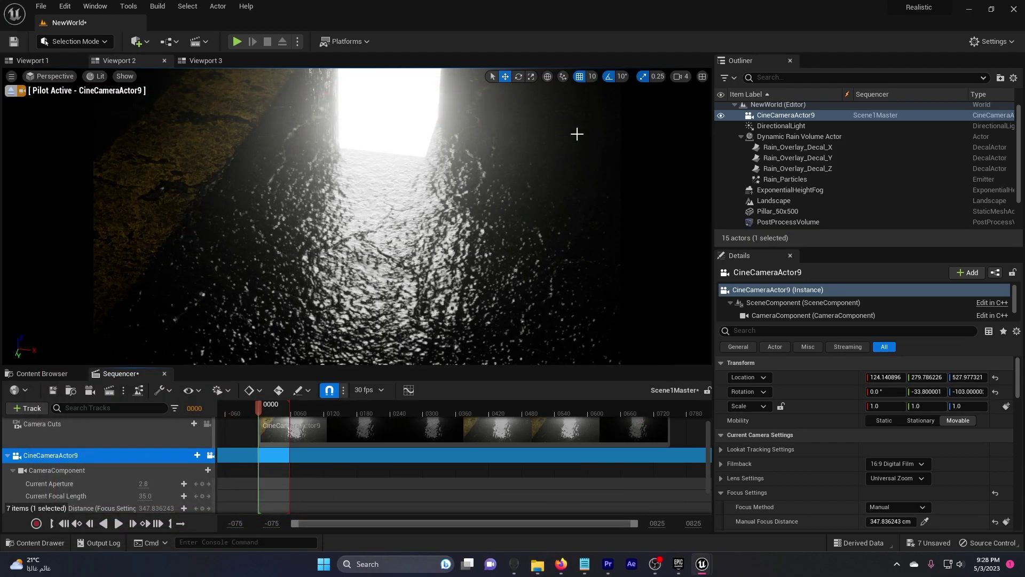
# Enter Mesh Paint mode in Viewport 1 and set vertex color painting to affect only the Blue channel.
pyautogui.click(50, 62)
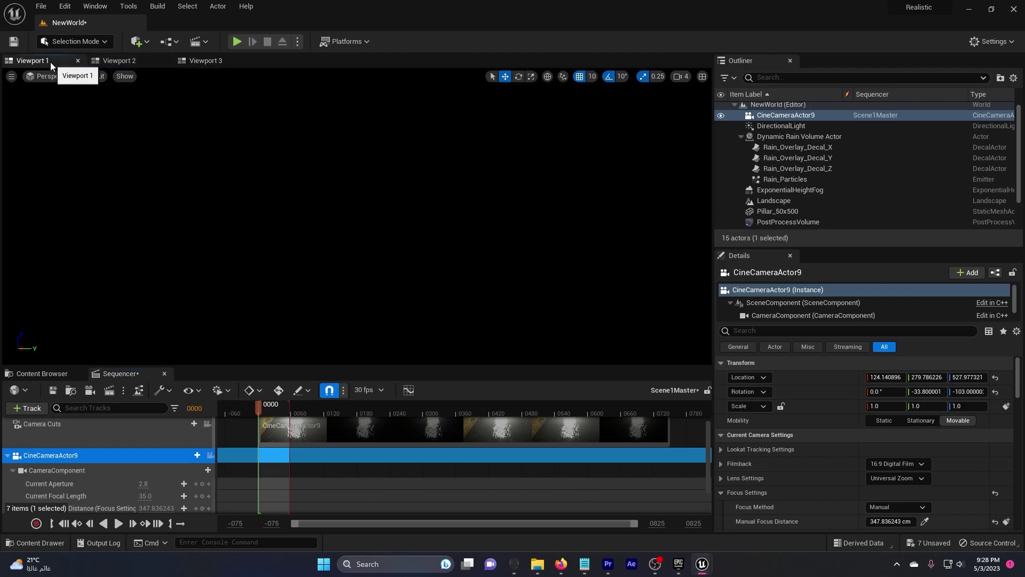
pyautogui.moveTo(63, 85)
pyautogui.mouseDown(button='right')
pyautogui.moveTo(80, 85)
pyautogui.moveTo(59, 76)
pyautogui.moveTo(72, 82)
pyautogui.mouseUp(button='right')
pyautogui.press('w')
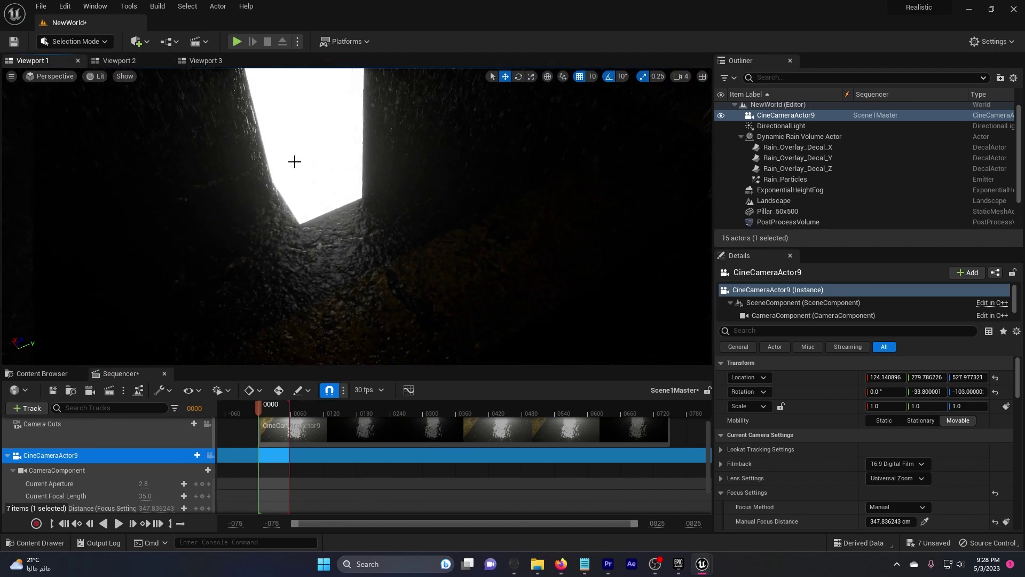
pyautogui.click(75, 42)
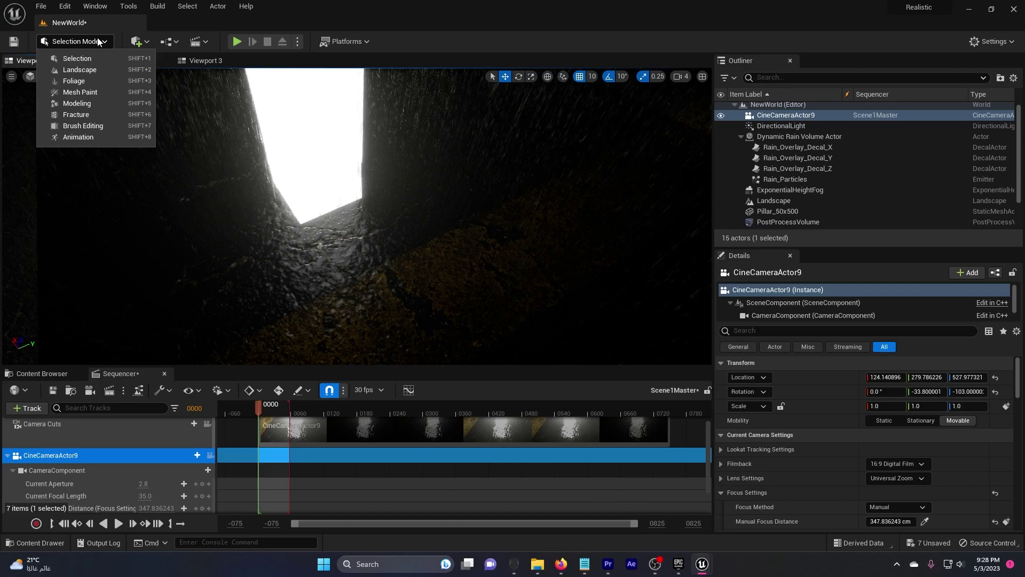
pyautogui.click(94, 94)
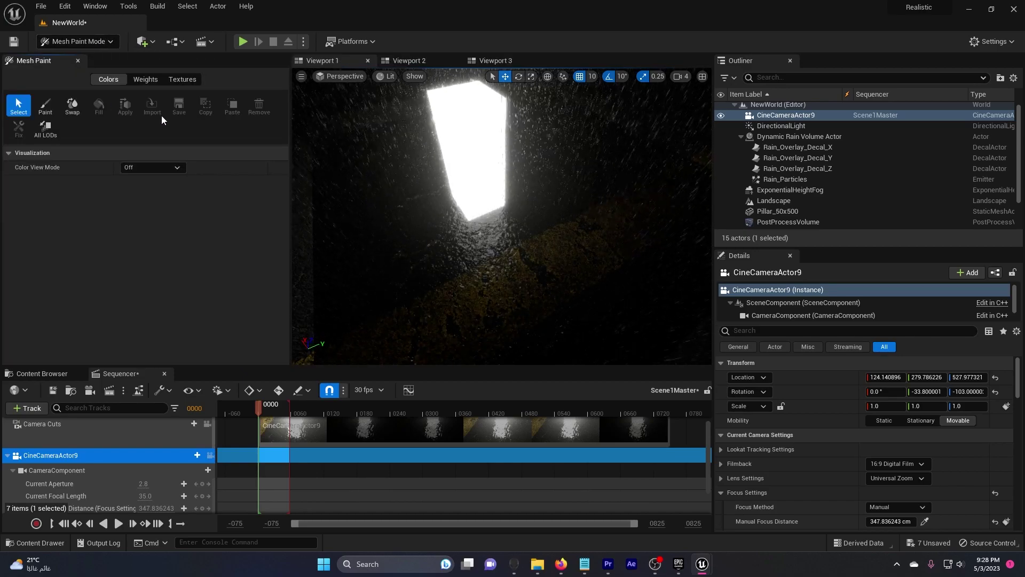
pyautogui.scroll(-3, 144, 242)
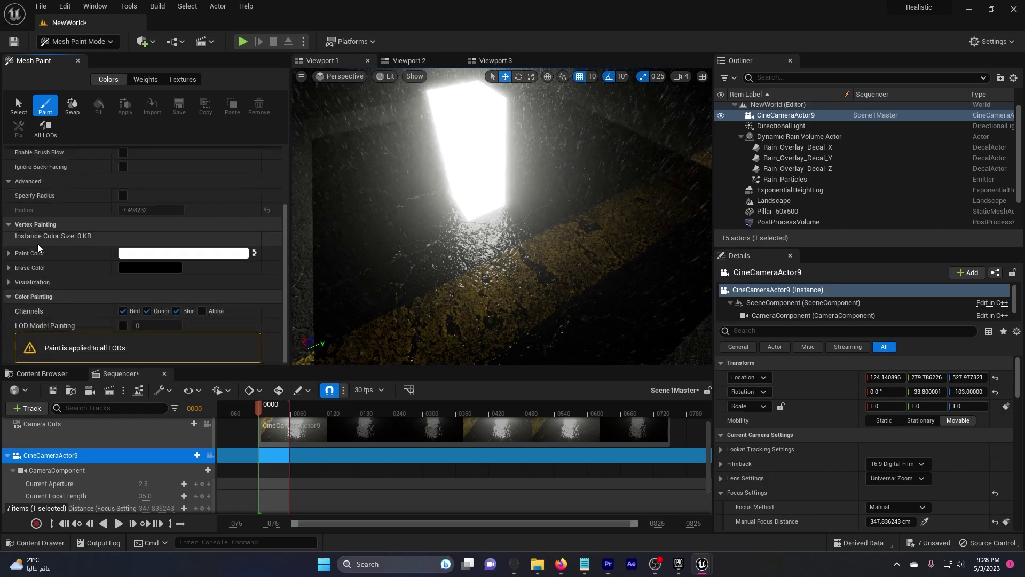
pyautogui.click(149, 314)
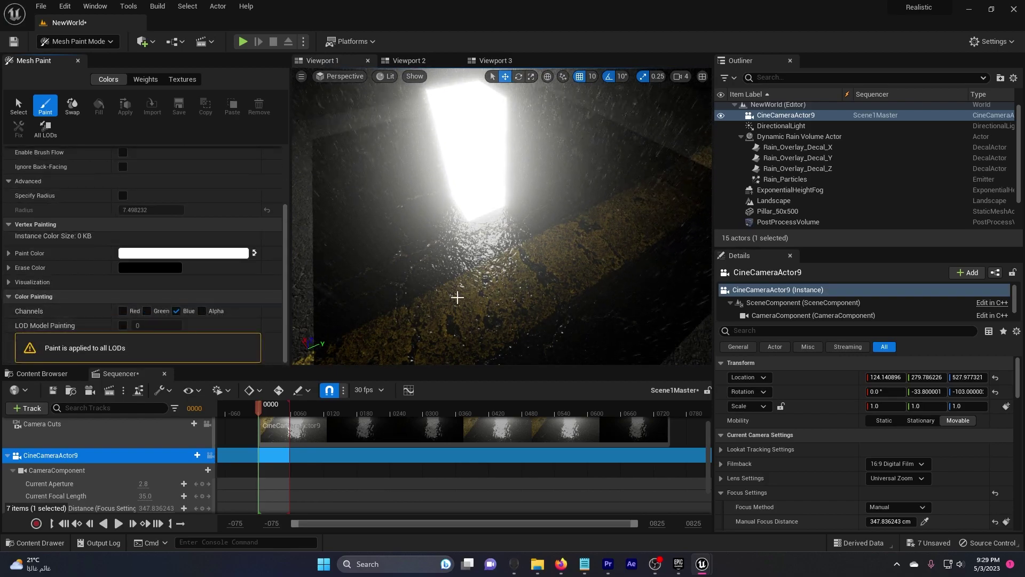
# Select the Rectangle ground mesh and paint white into its blue channel in front of the glowing pillar.
pyautogui.moveTo(431, 291); pyautogui.dragTo(585, 241, button='right')
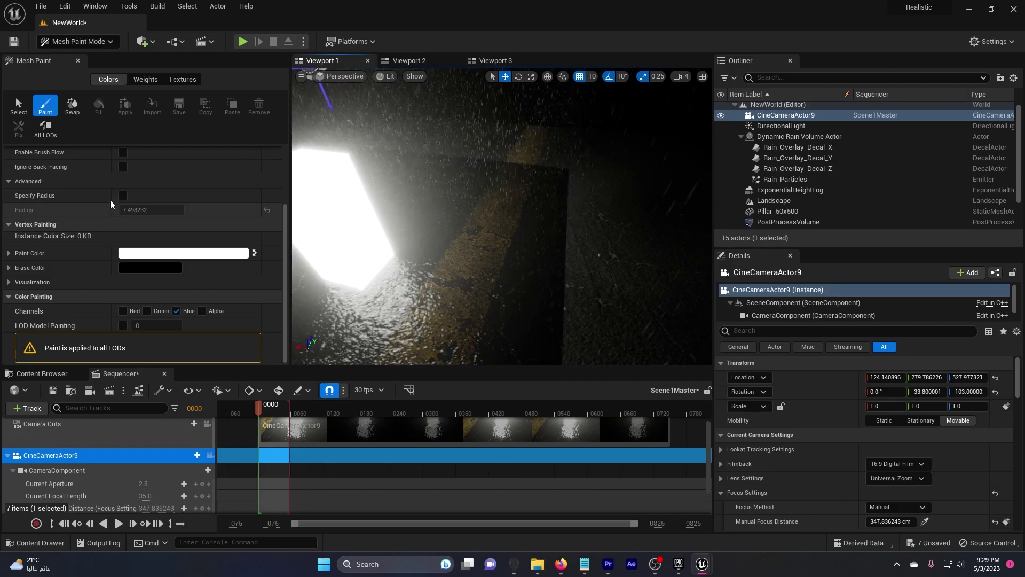
pyautogui.click(619, 223)
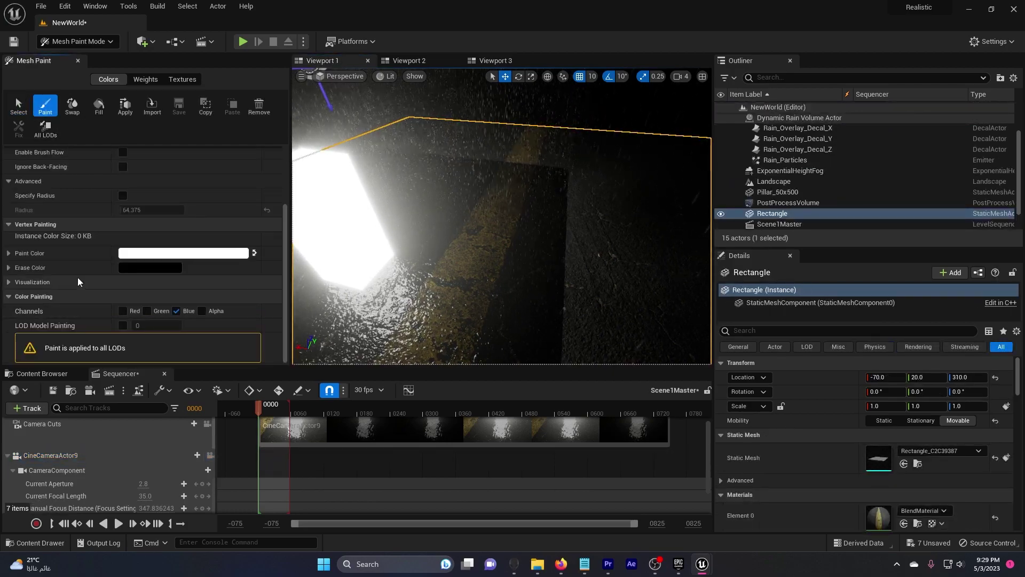
pyautogui.moveTo(444, 269); pyautogui.dragTo(374, 310, button='right')
pyautogui.press('w')
pyautogui.moveTo(444, 268); pyautogui.dragTo(470, 193)
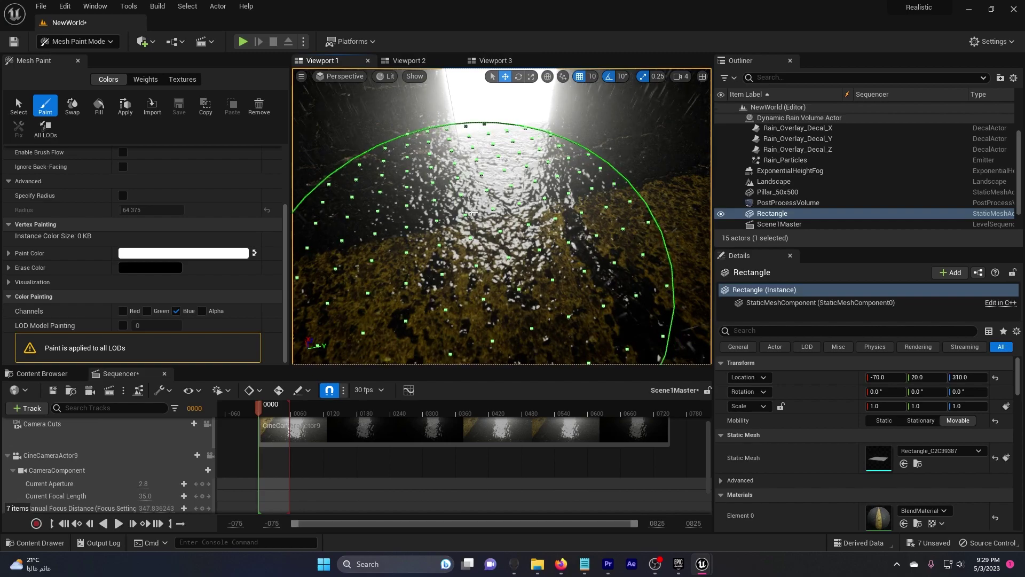
pyautogui.moveTo(487, 196); pyautogui.dragTo(523, 202, button='right')
pyautogui.press('s')
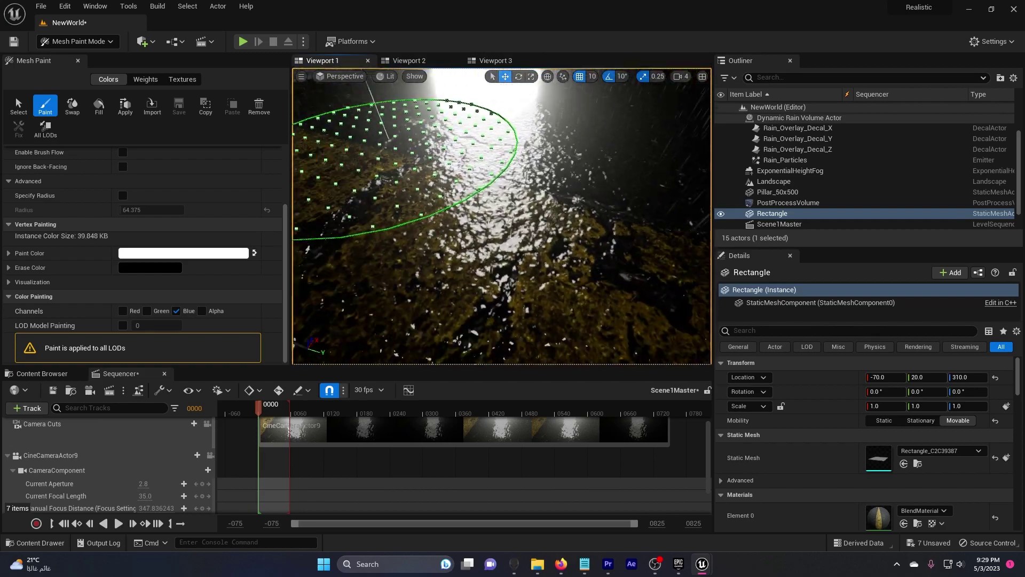
pyautogui.moveTo(388, 140)
pyautogui.mouseDown(button='right')
pyautogui.moveTo(481, 167)
pyautogui.moveTo(470, 177)
pyautogui.mouseUp(button='right')
# Swap the paint and erase colors to paint with black, and brush over the ground at the pillar's base.
pyautogui.scroll(2, 75, 213)
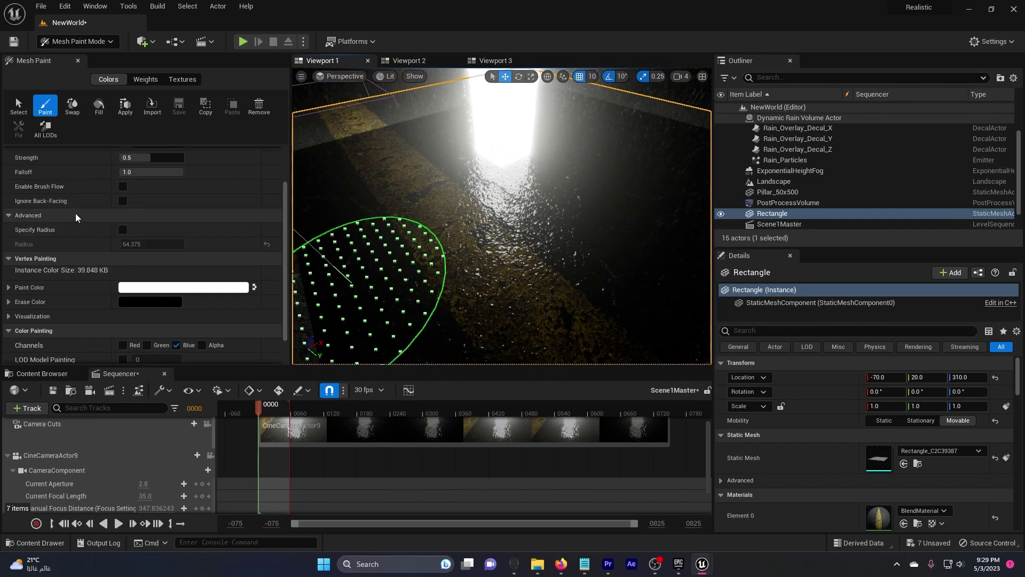
pyautogui.scroll(-1, 75, 215)
pyautogui.click(254, 270)
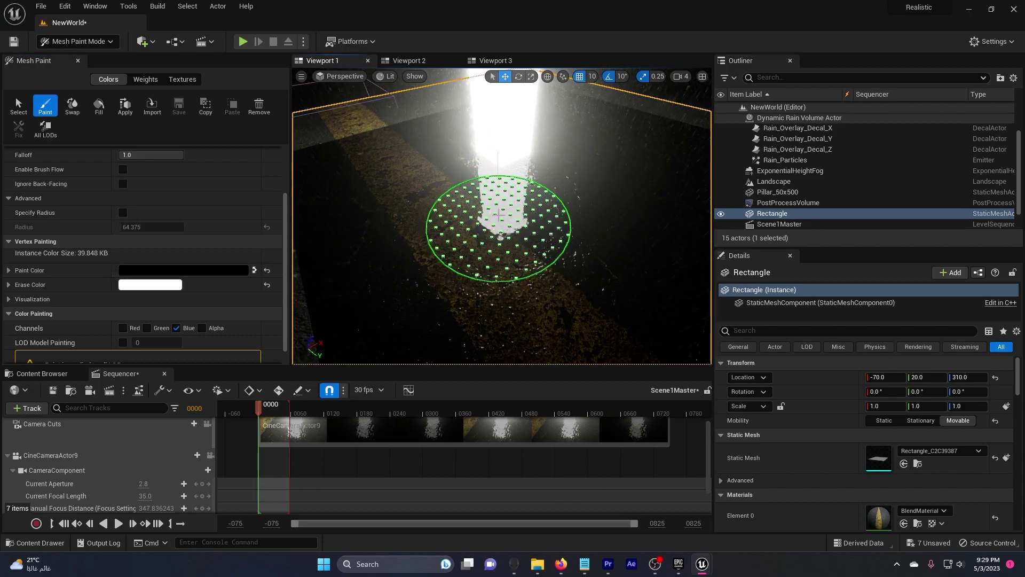
pyautogui.moveTo(499, 215); pyautogui.dragTo(491, 212, button='right')
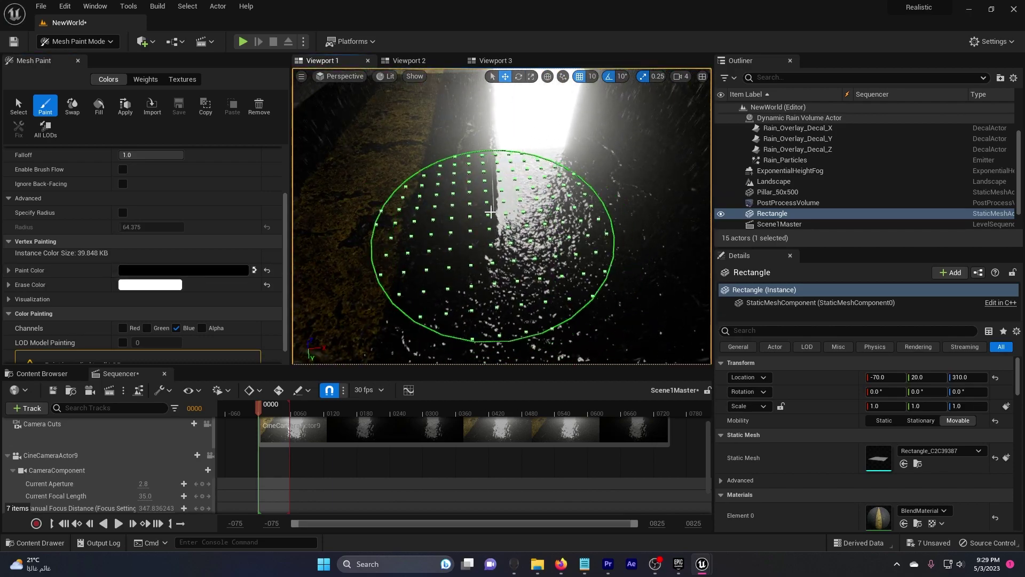
# Reduce the brush size to 0.106 and paint the ground along the pillar's reflection in the piloted CineCameraActor9 view.
pyautogui.click(407, 63)
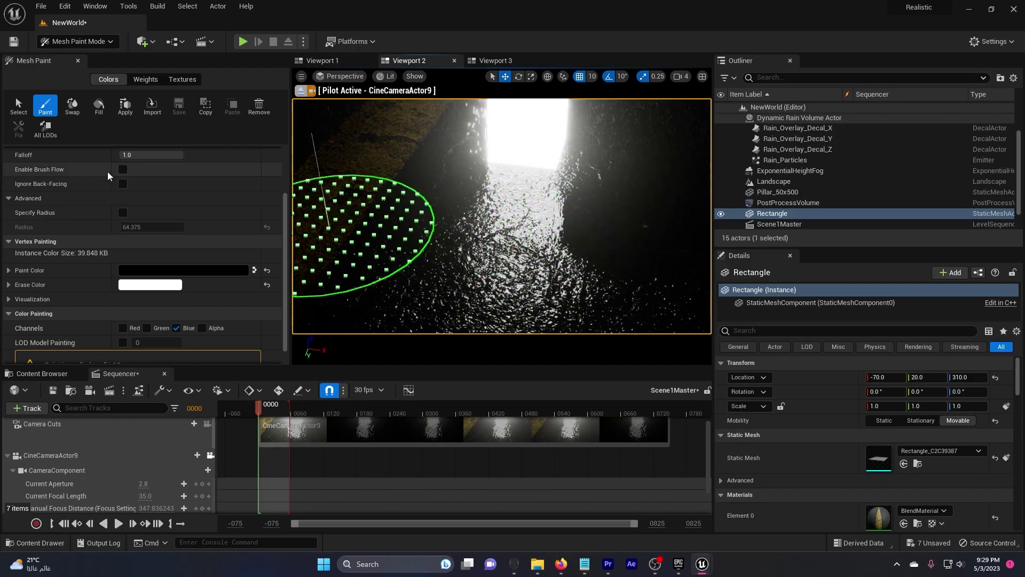
pyautogui.scroll(4, 108, 172)
pyautogui.moveTo(141, 194); pyautogui.dragTo(132, 194)
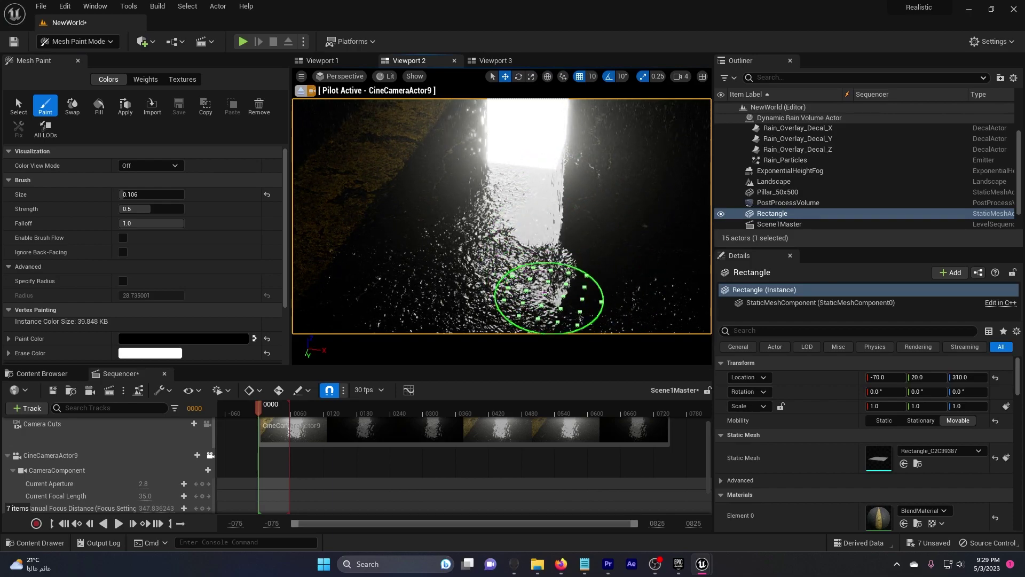
# Return to Selection mode and render the Scene1Master job locally from the Movie Render Queue.
pyautogui.click(98, 43)
pyautogui.click(80, 62)
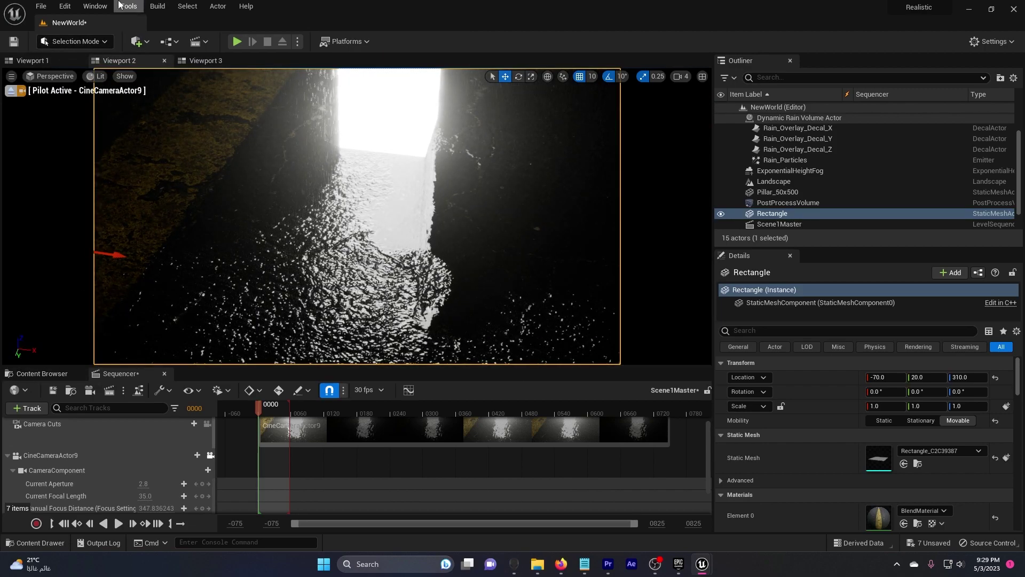
pyautogui.click(127, 6)
pyautogui.moveTo(175, 35)
pyautogui.click(307, 53)
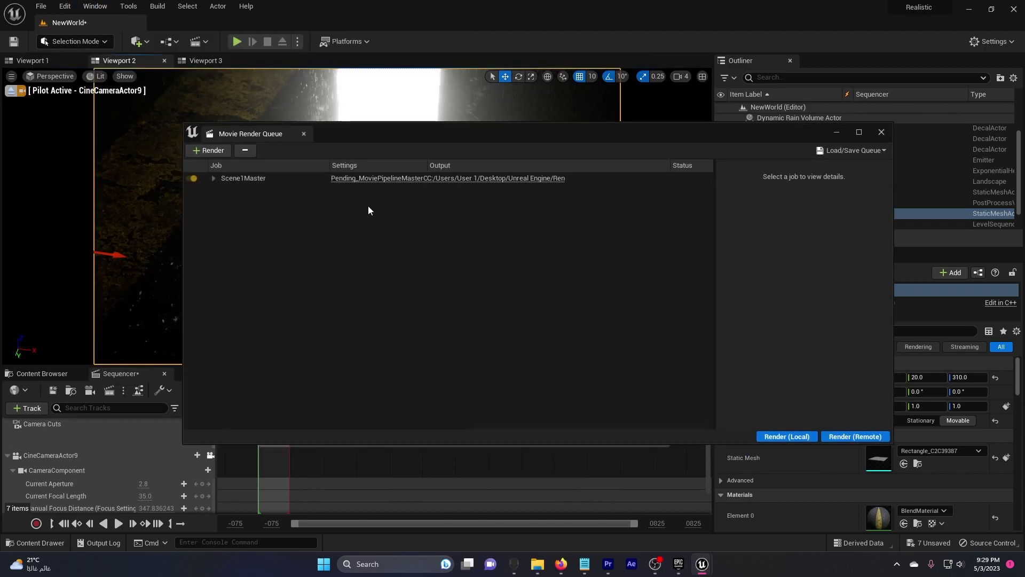
pyautogui.click(246, 177)
pyautogui.click(787, 436)
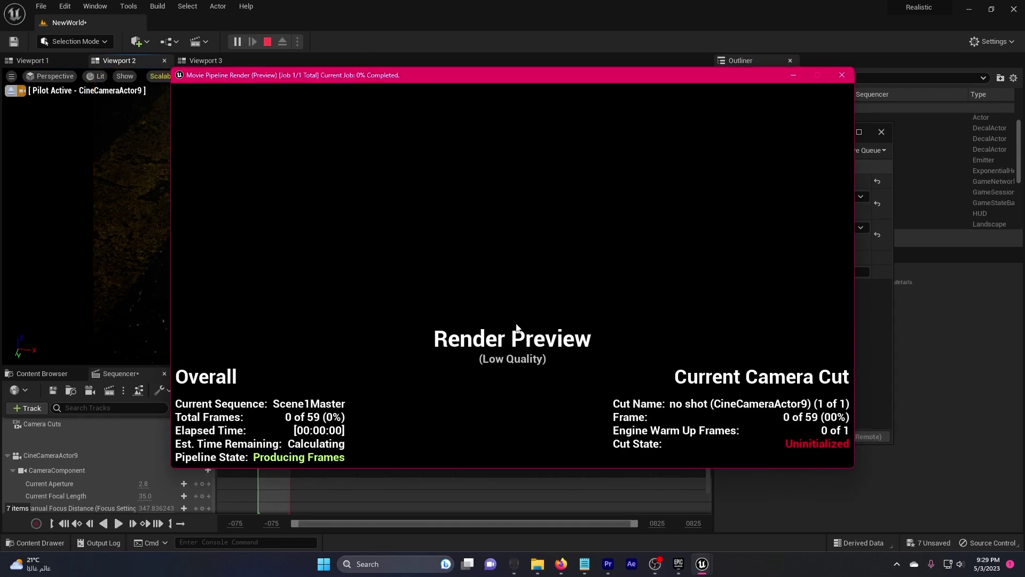